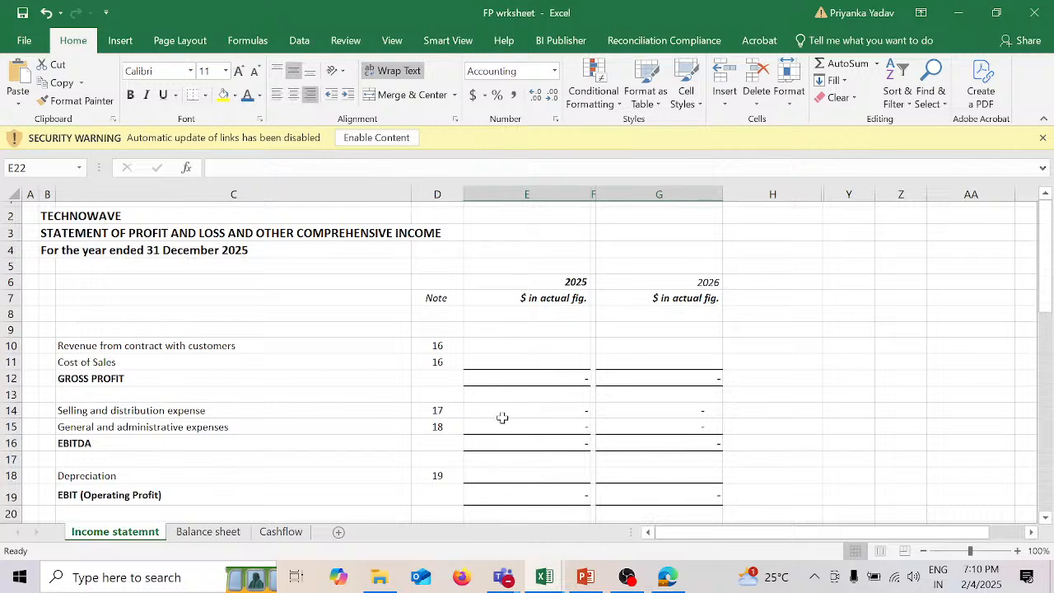
Step: Calculate 2025 revenue from contract with customers in E10 as billable hours times billing rate per hour, using =E29*E30
{"action": "scroll", "coordinate": [502, 418], "scroll_direction": "down", "scroll_amount": 2}
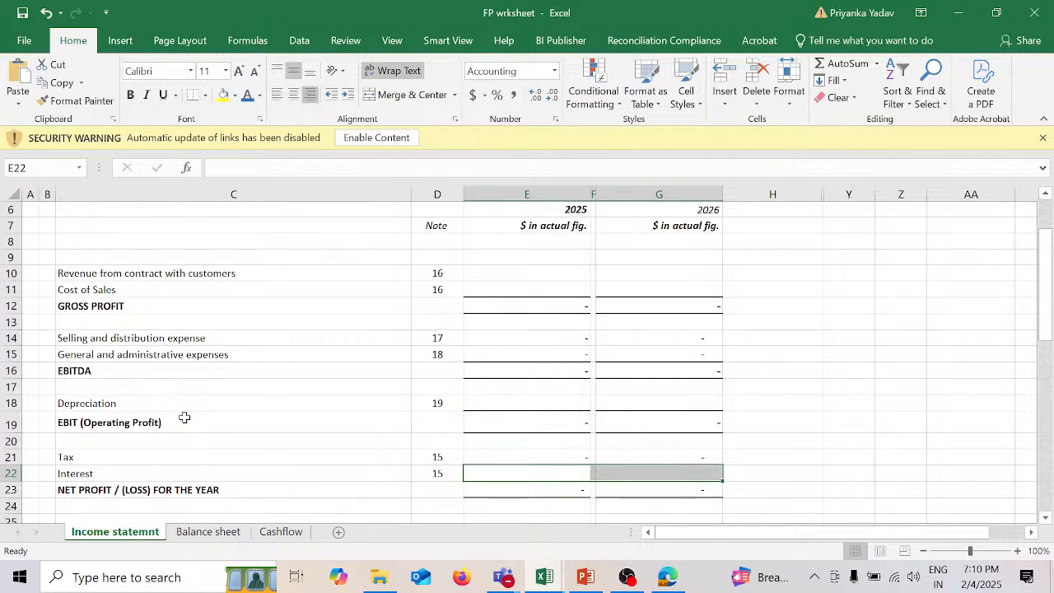
{"action": "scroll", "coordinate": [184, 416], "scroll_direction": "down", "scroll_amount": 3}
{"action": "scroll", "coordinate": [183, 416], "scroll_direction": "down", "scroll_amount": 2}
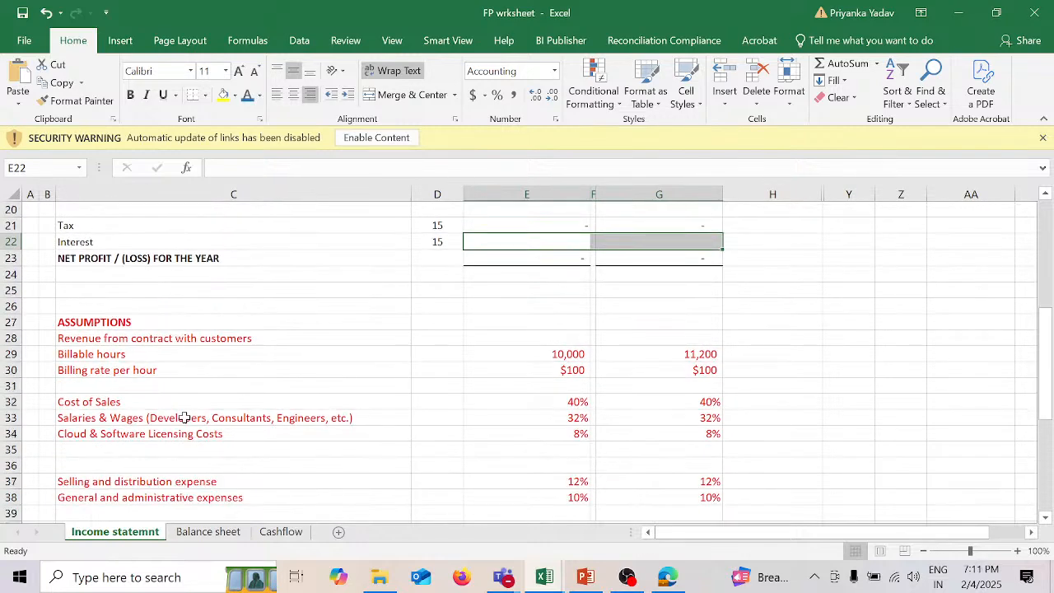
{"action": "scroll", "coordinate": [183, 417], "scroll_direction": "down", "scroll_amount": 2}
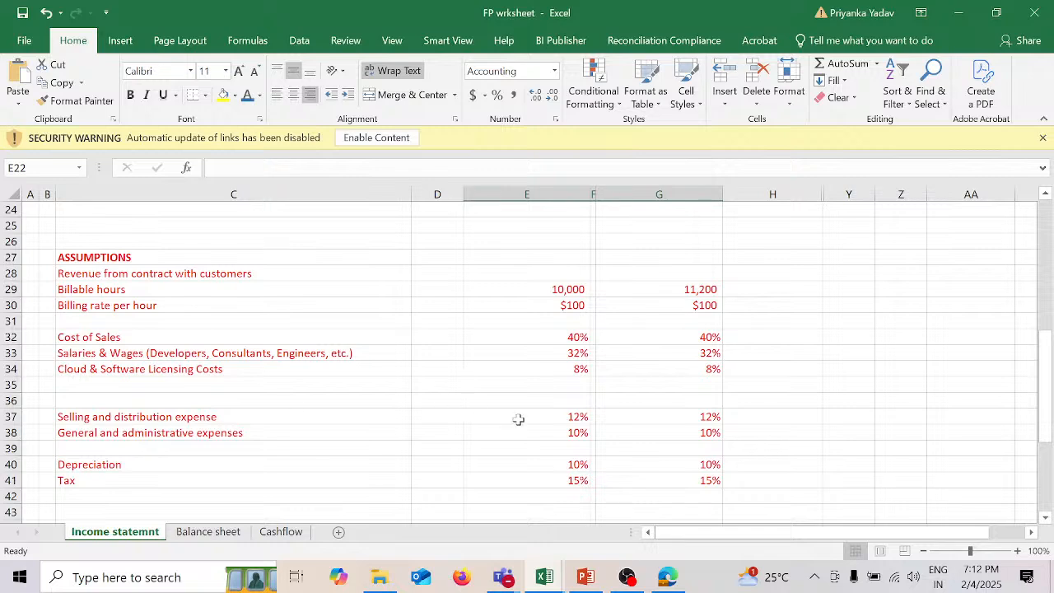
{"action": "scroll", "coordinate": [518, 420], "scroll_direction": "up", "scroll_amount": 7}
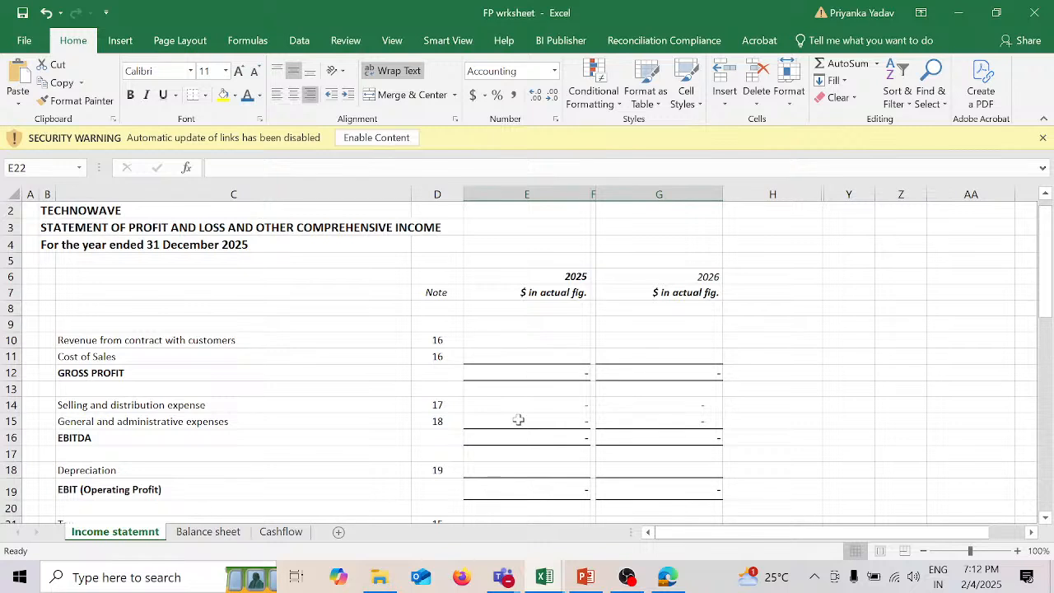
{"action": "left_click", "coordinate": [566, 340]}
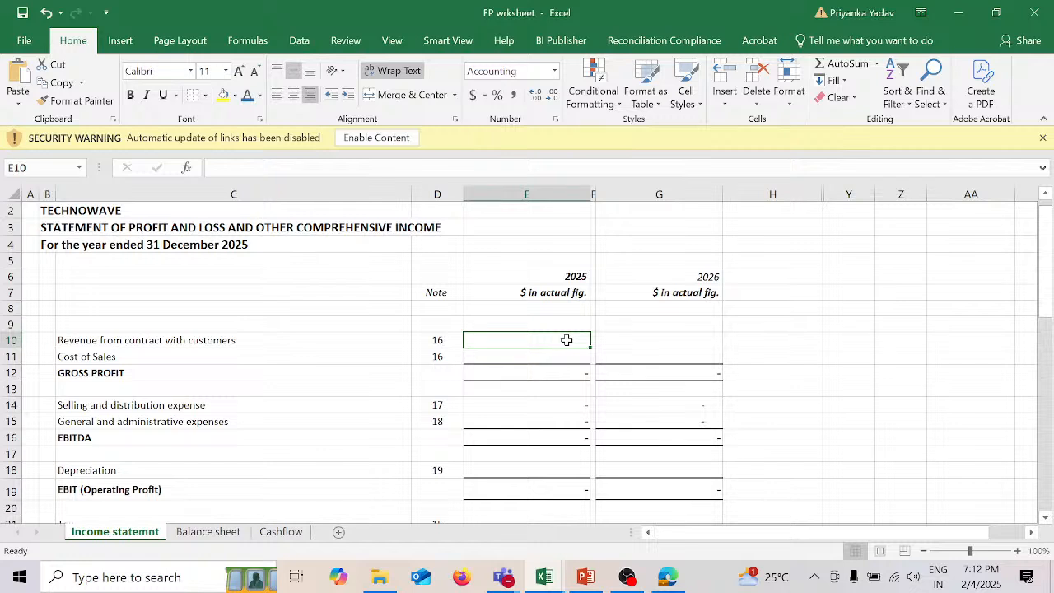
{"action": "type", "text": "="}
{"action": "scroll", "coordinate": [566, 339], "scroll_direction": "down", "scroll_amount": 7}
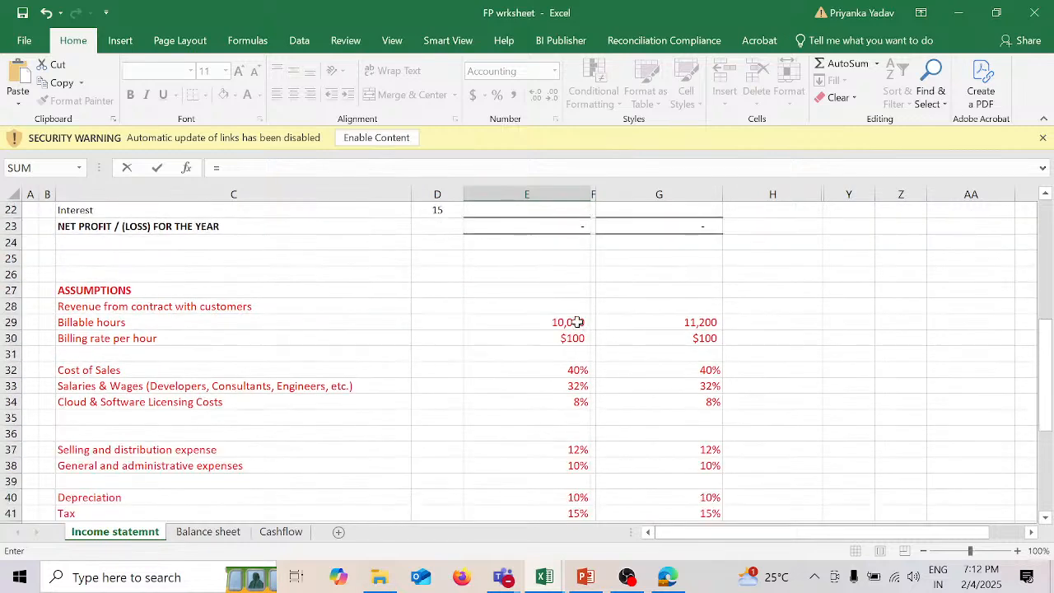
{"action": "left_click", "coordinate": [577, 321]}
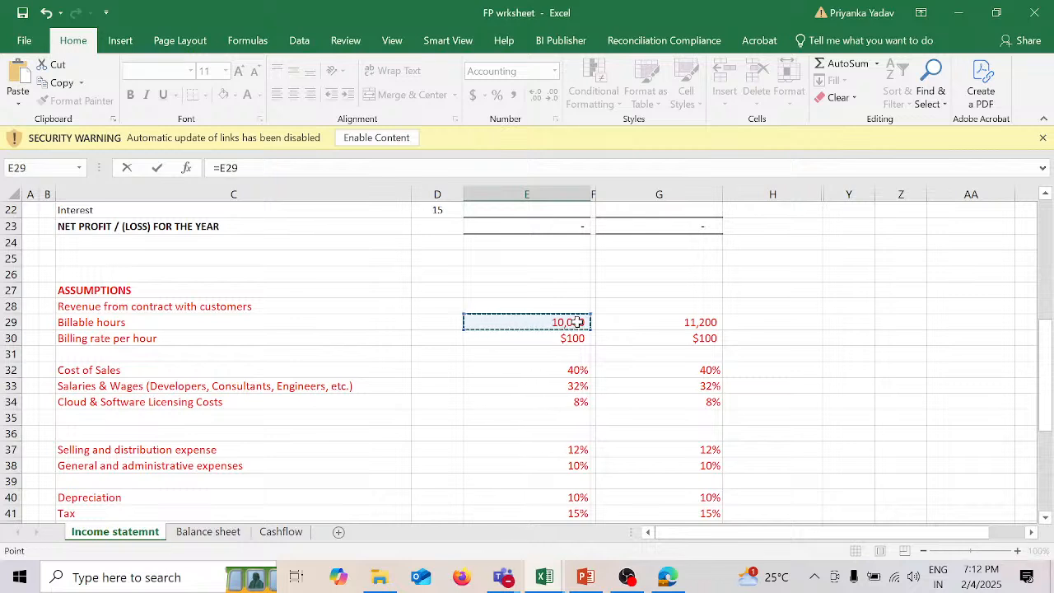
{"action": "type", "text": "*"}
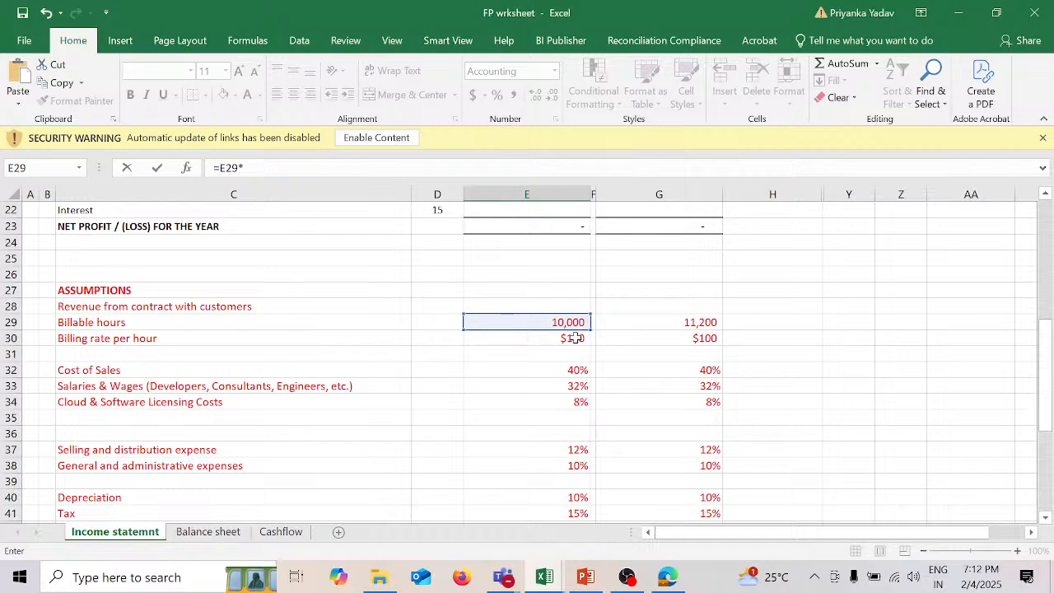
{"action": "left_click", "coordinate": [575, 337]}
{"action": "key", "text": "Return"}
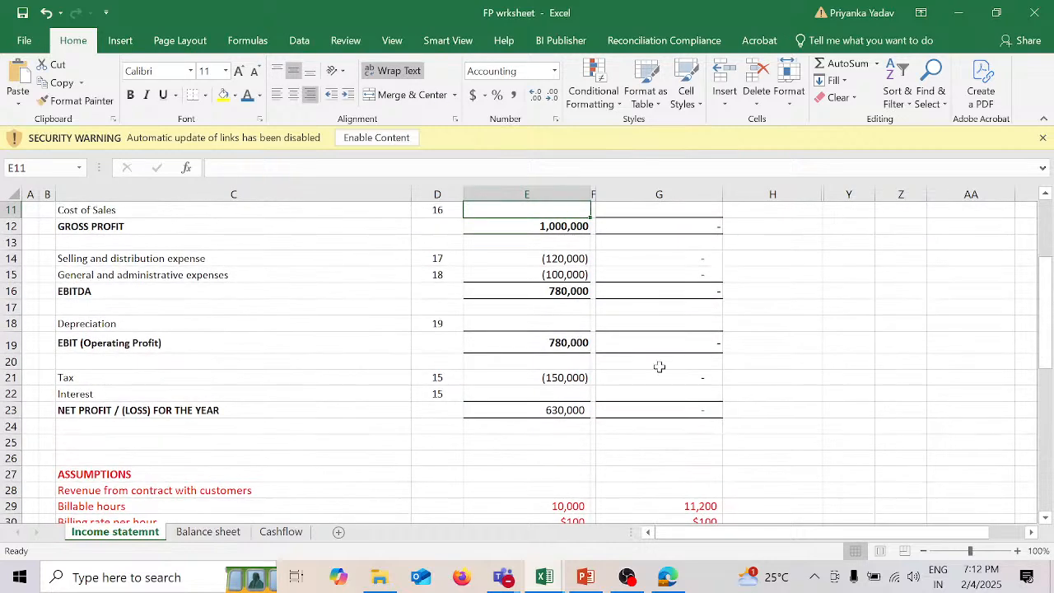
Step: Calculate the 2025 Cost of Sales in E11 as revenue times the Cost of Sales percentage assumption, using =E10*E32
{"action": "scroll", "coordinate": [659, 367], "scroll_direction": "up", "scroll_amount": 3}
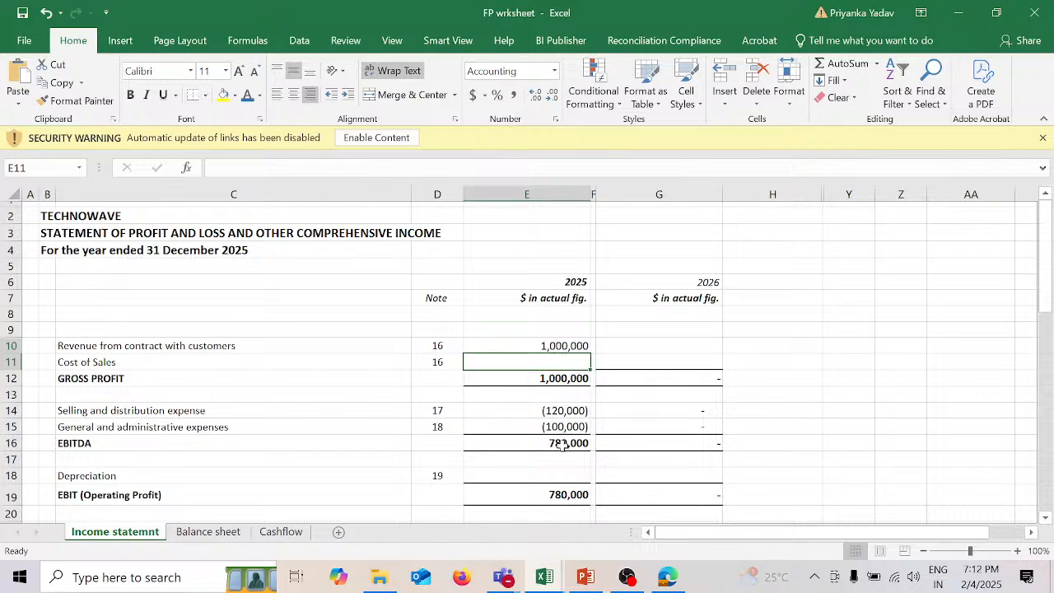
{"action": "scroll", "coordinate": [562, 446], "scroll_direction": "down", "scroll_amount": 4}
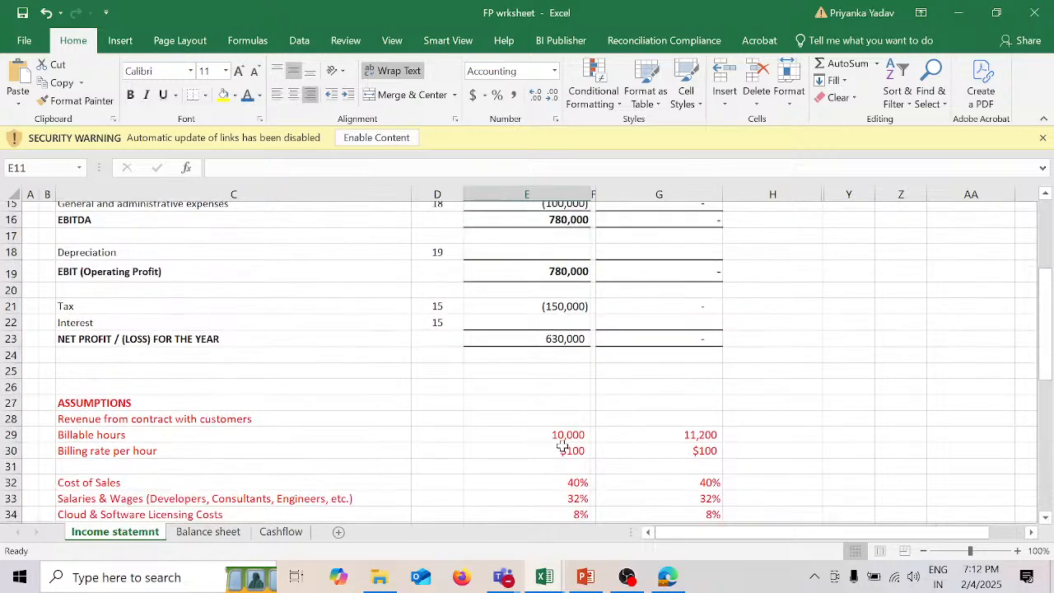
{"action": "scroll", "coordinate": [562, 445], "scroll_direction": "down", "scroll_amount": 2}
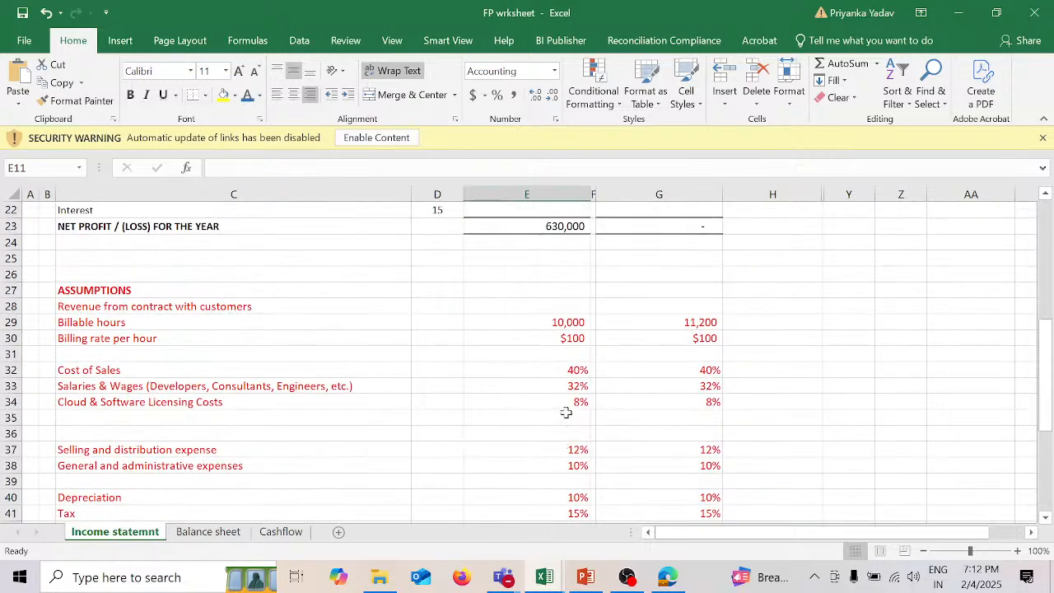
{"action": "scroll", "coordinate": [566, 412], "scroll_direction": "up", "scroll_amount": 6}
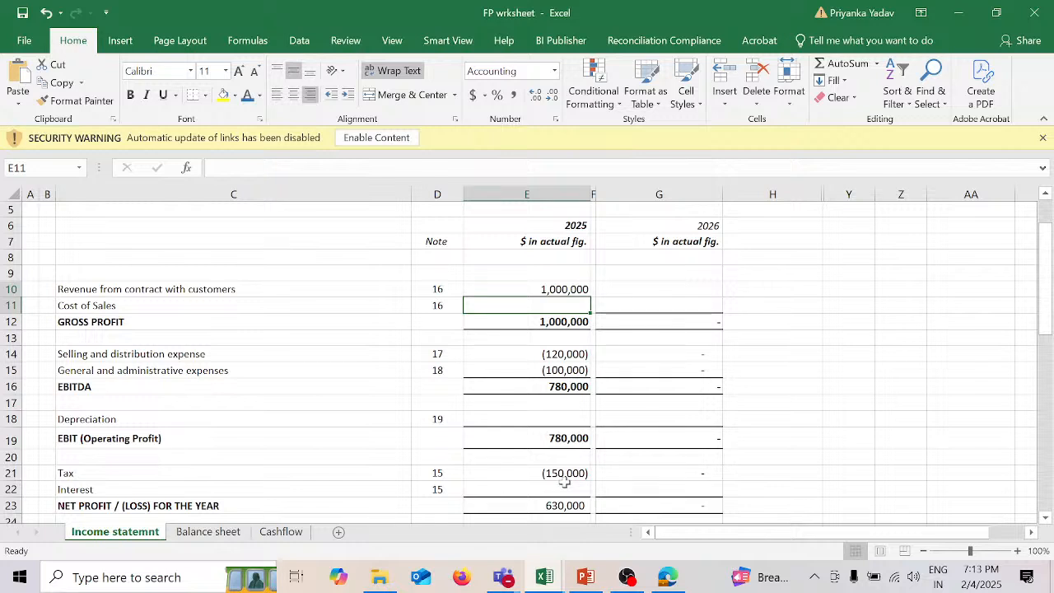
{"action": "type", "text": "="}
{"action": "key", "text": "Up"}
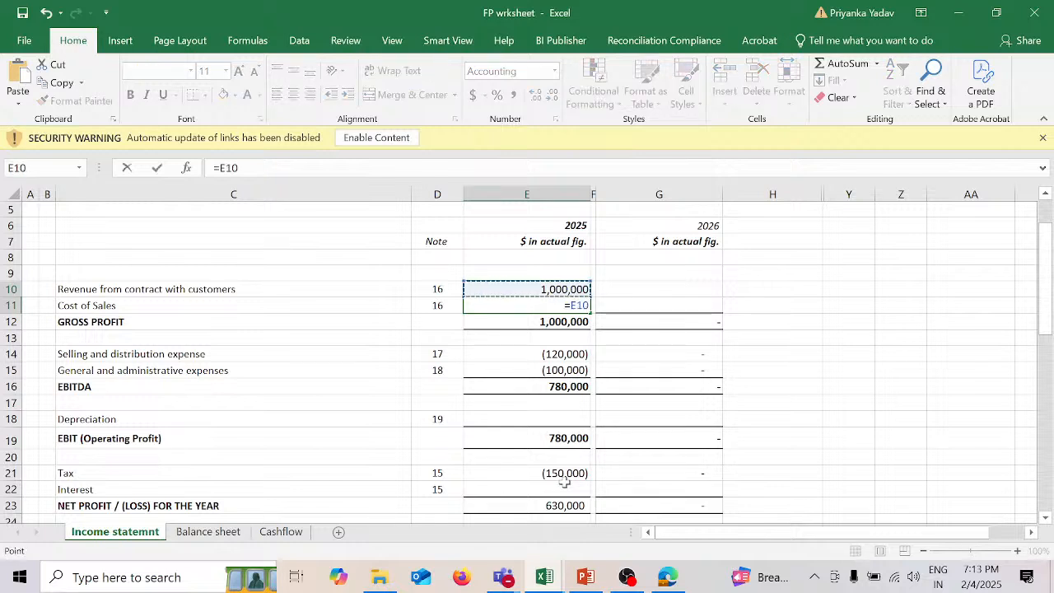
{"action": "type", "text": "*"}
{"action": "scroll", "coordinate": [567, 498], "scroll_direction": "down", "scroll_amount": 4}
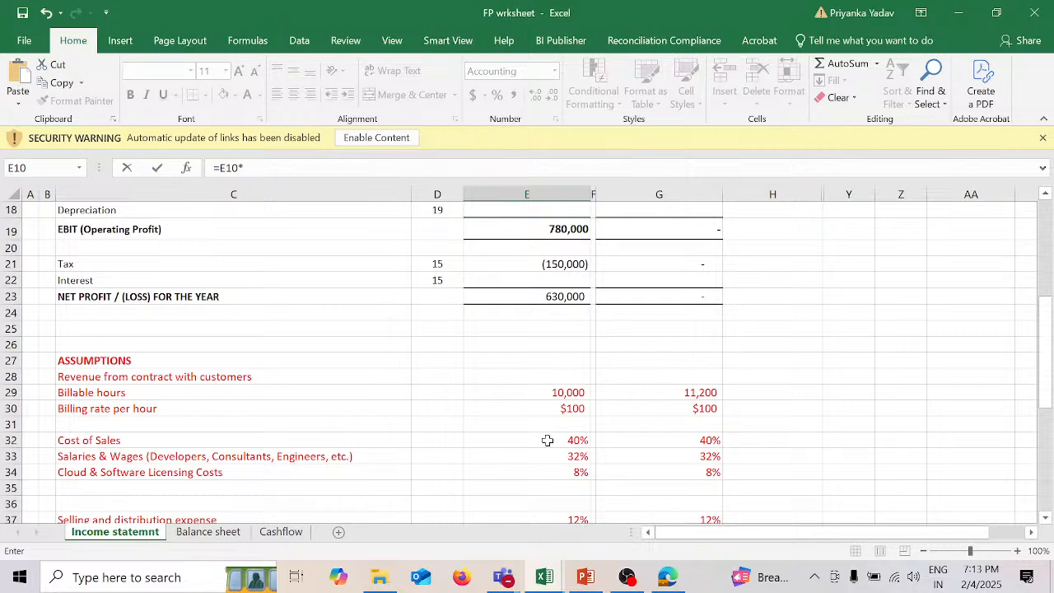
{"action": "left_click", "coordinate": [546, 440]}
{"action": "key", "text": "Return"}
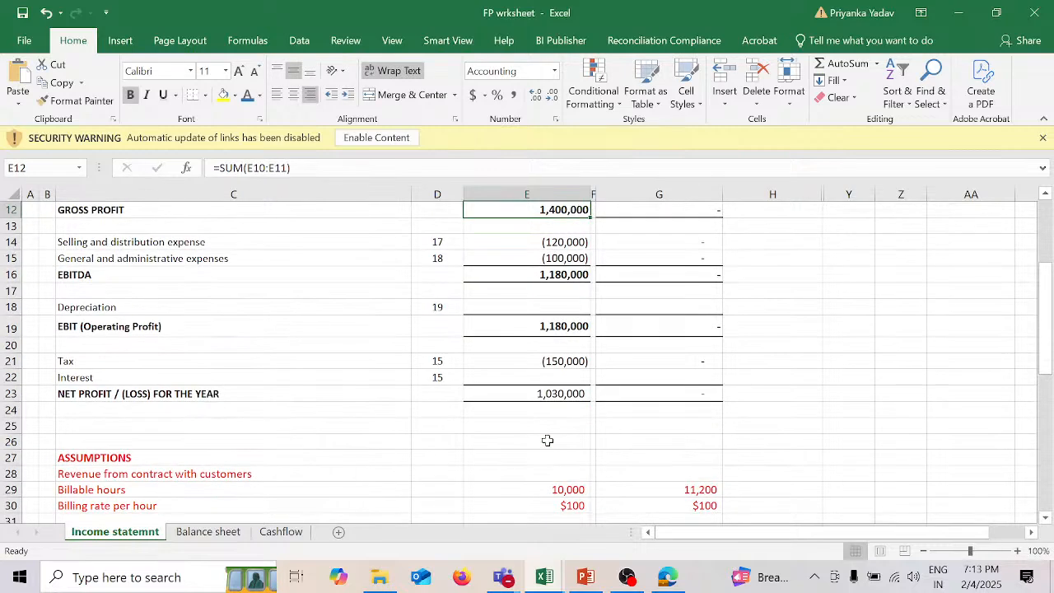
Step: Make the 2025 Cost of Sales a negative amount by changing the formula in E11 to =-E10*E32
{"action": "scroll", "coordinate": [546, 441], "scroll_direction": "up", "scroll_amount": 2}
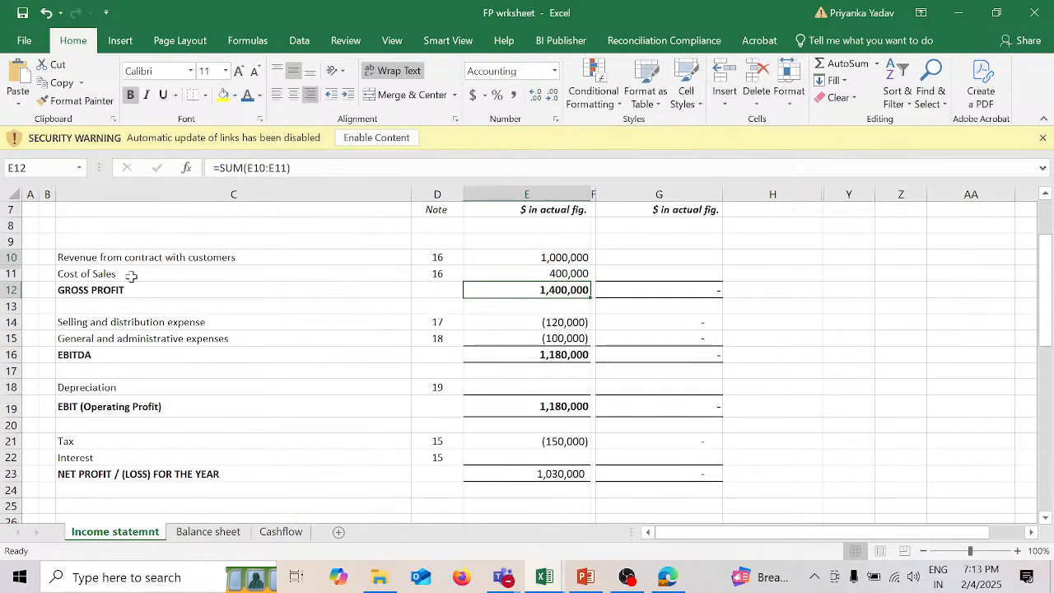
{"action": "scroll", "coordinate": [509, 368], "scroll_direction": "down", "scroll_amount": 2}
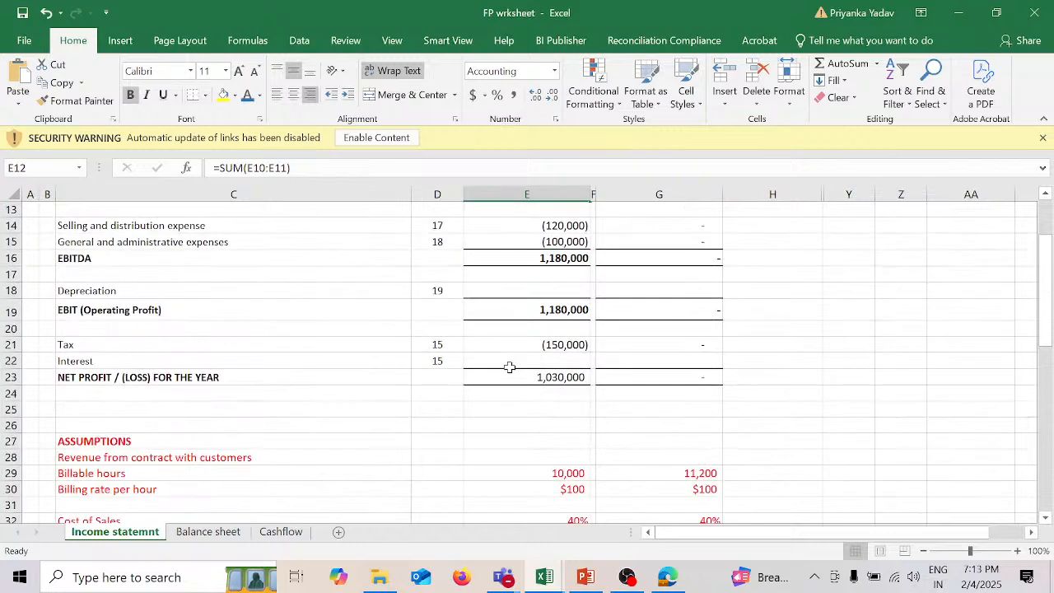
{"action": "scroll", "coordinate": [510, 367], "scroll_direction": "down", "scroll_amount": 3}
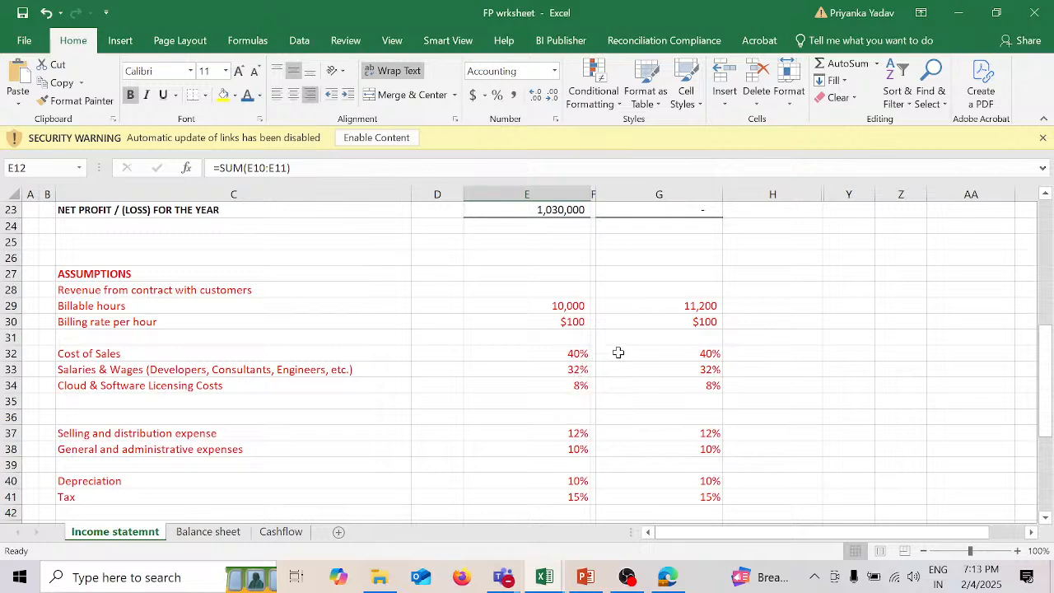
{"action": "scroll", "coordinate": [619, 352], "scroll_direction": "up", "scroll_amount": 5}
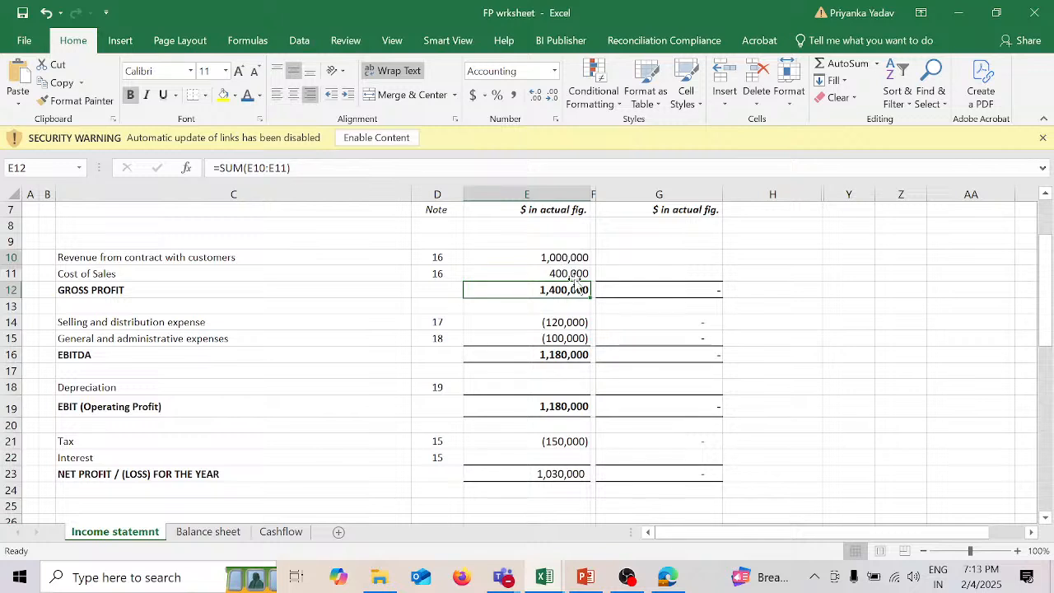
{"action": "left_click", "coordinate": [573, 273]}
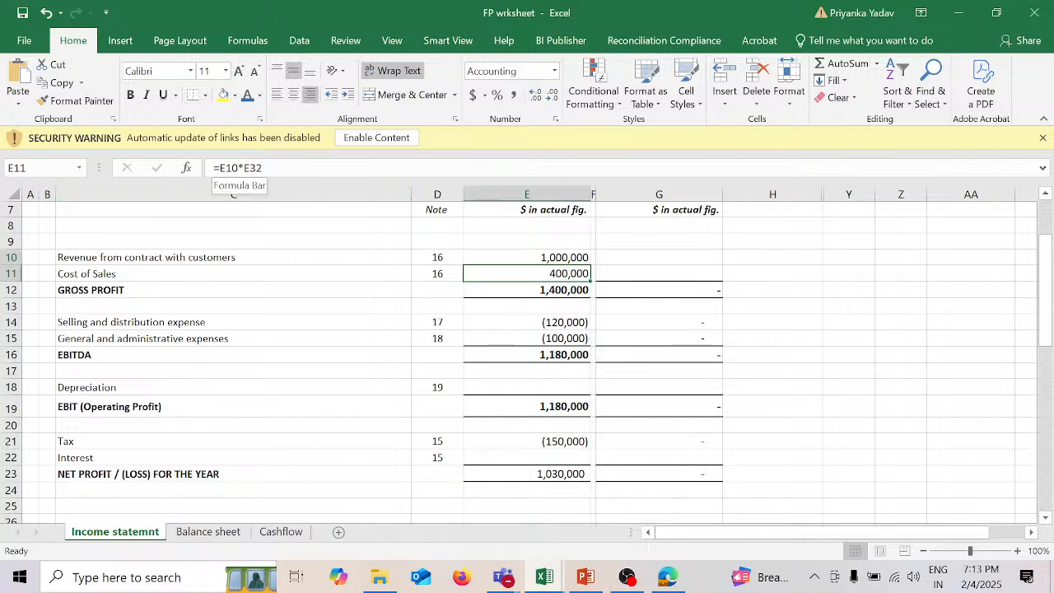
{"action": "left_click", "coordinate": [234, 168]}
{"action": "type", "text": "-"}
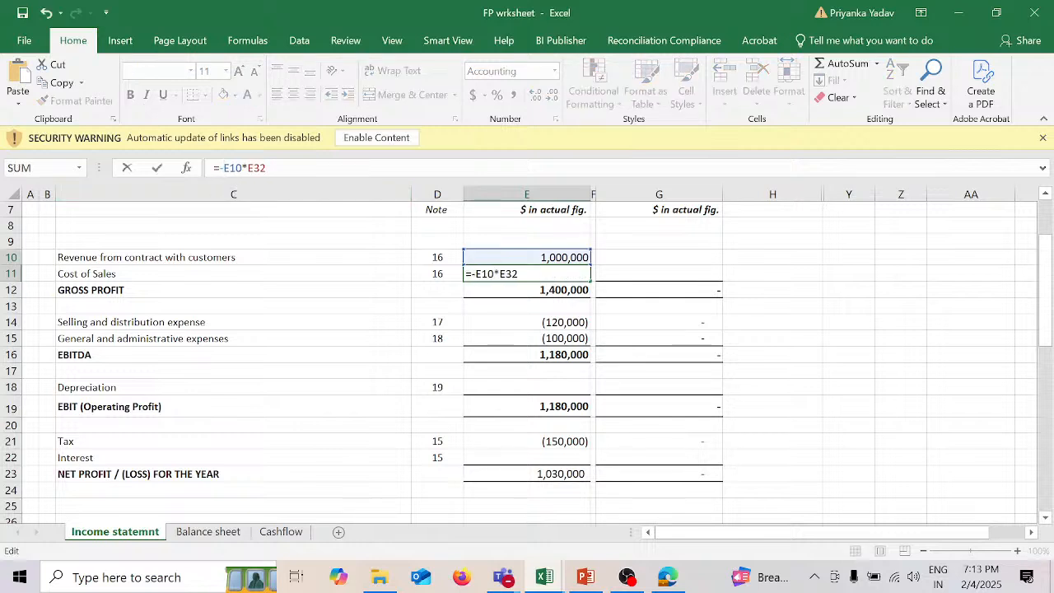
{"action": "key", "text": "Return"}
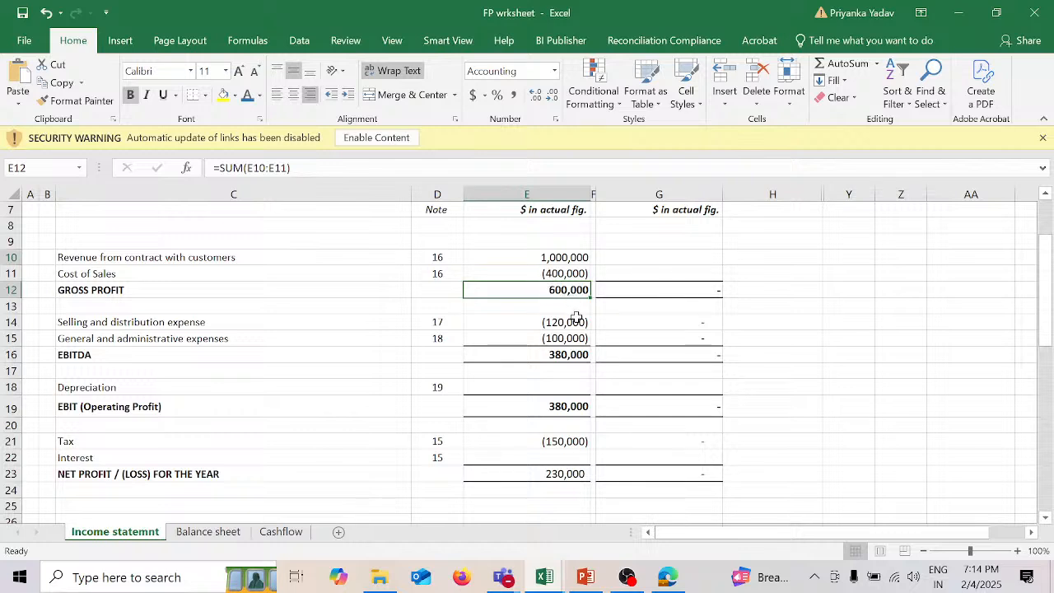
Step: Enter the 2025 Depreciation in E18 as 10% of 500000, using =500000*10%
{"action": "left_click", "coordinate": [567, 388]}
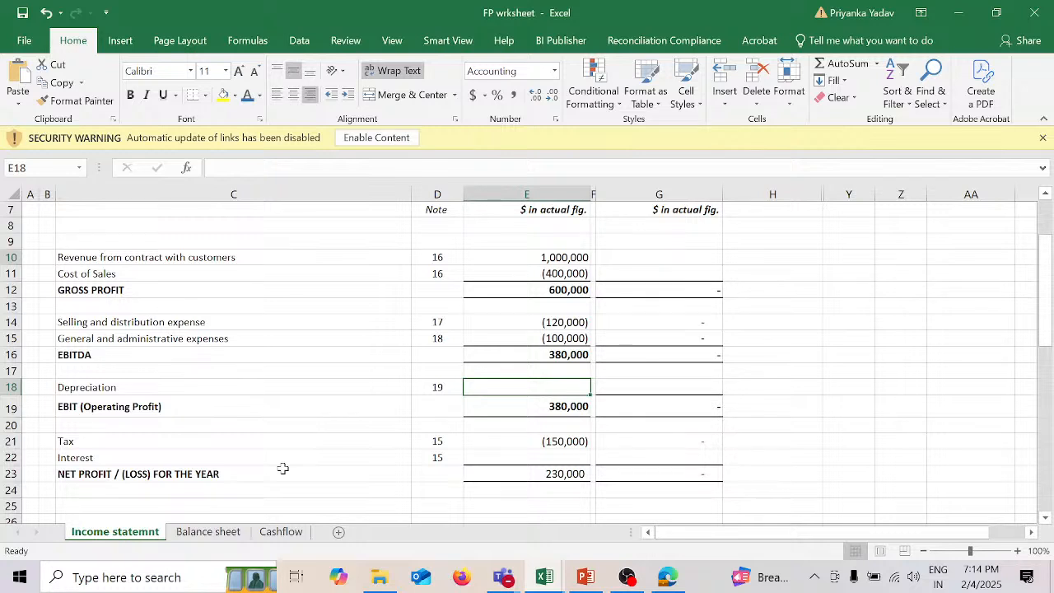
{"action": "type", "text": "="}
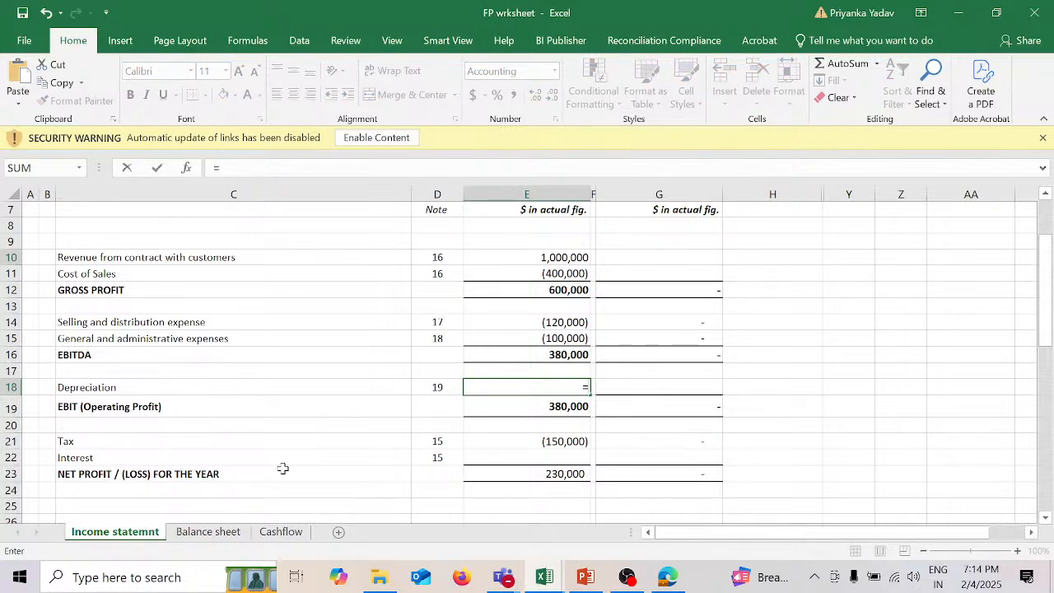
{"action": "type", "text": "5000"}
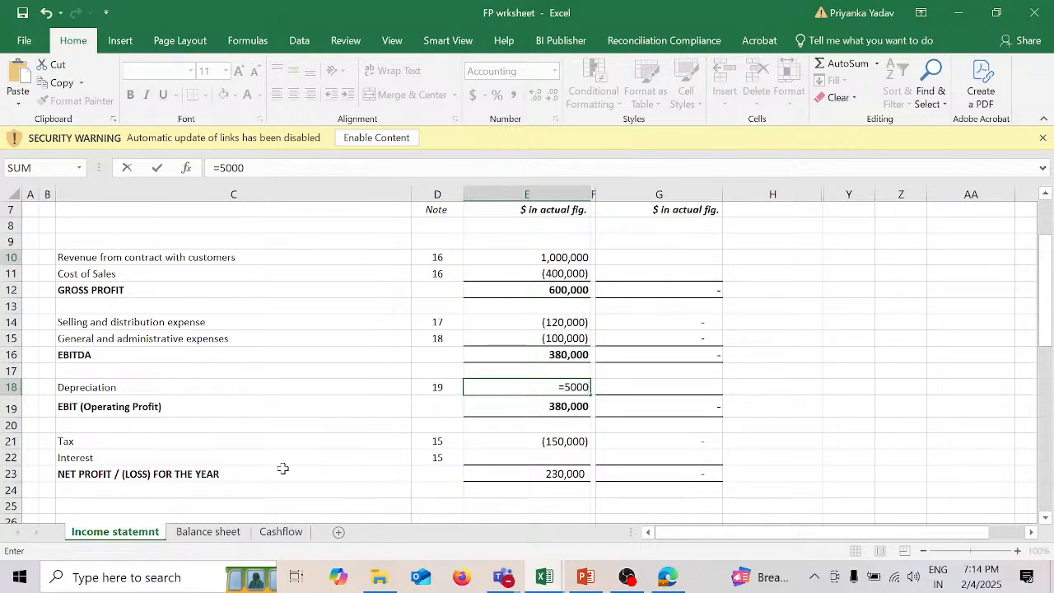
{"action": "type", "text": "00*10%"}
{"action": "key", "text": "Return"}
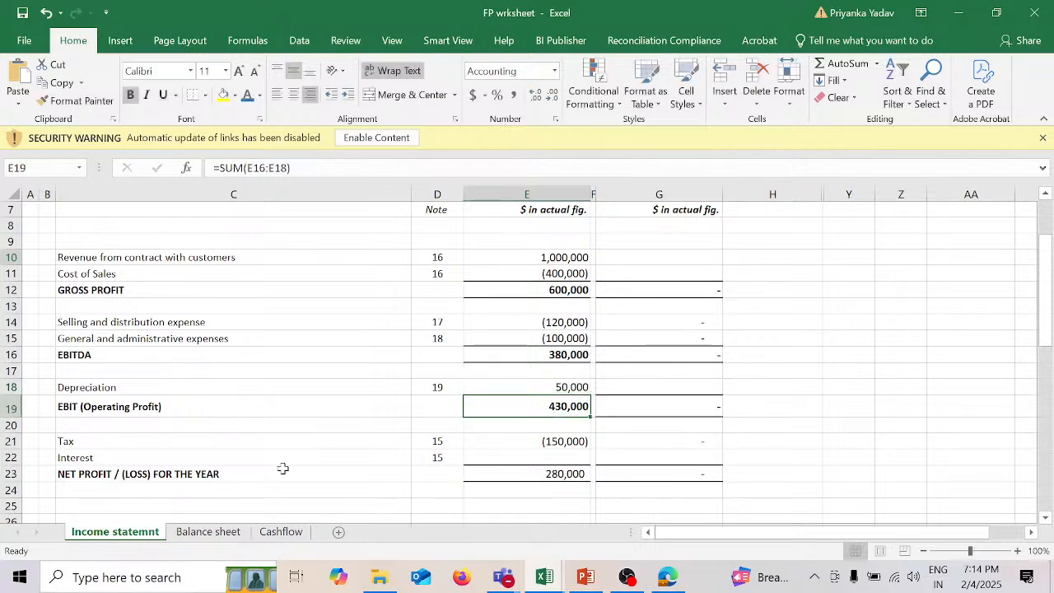
Step: Make the 2025 Depreciation a negative amount by changing the formula in E18 to =-500000*10%
{"action": "key", "text": "Up"}
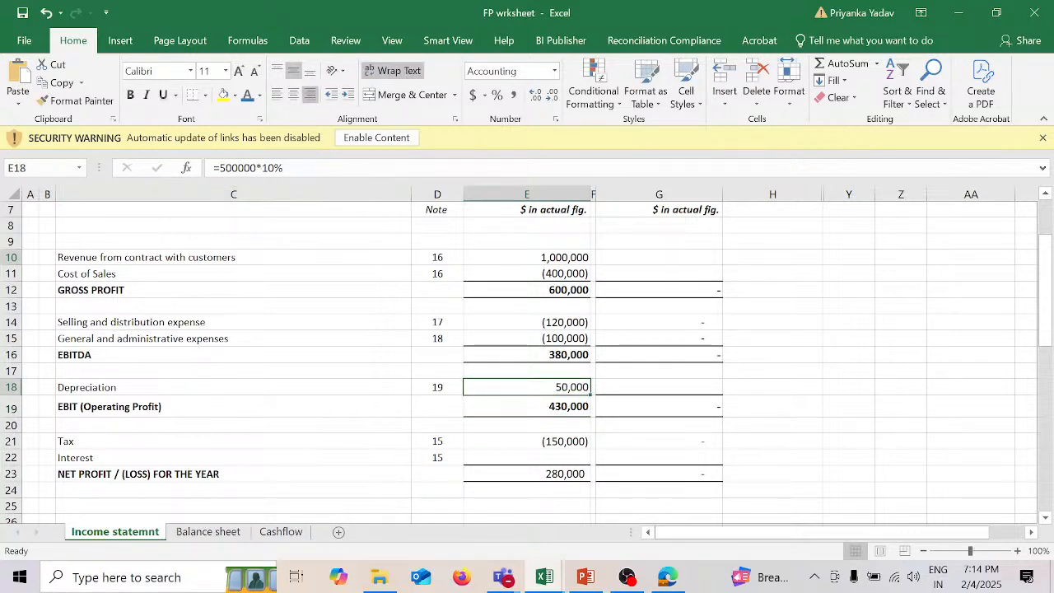
{"action": "key", "text": "F2"}
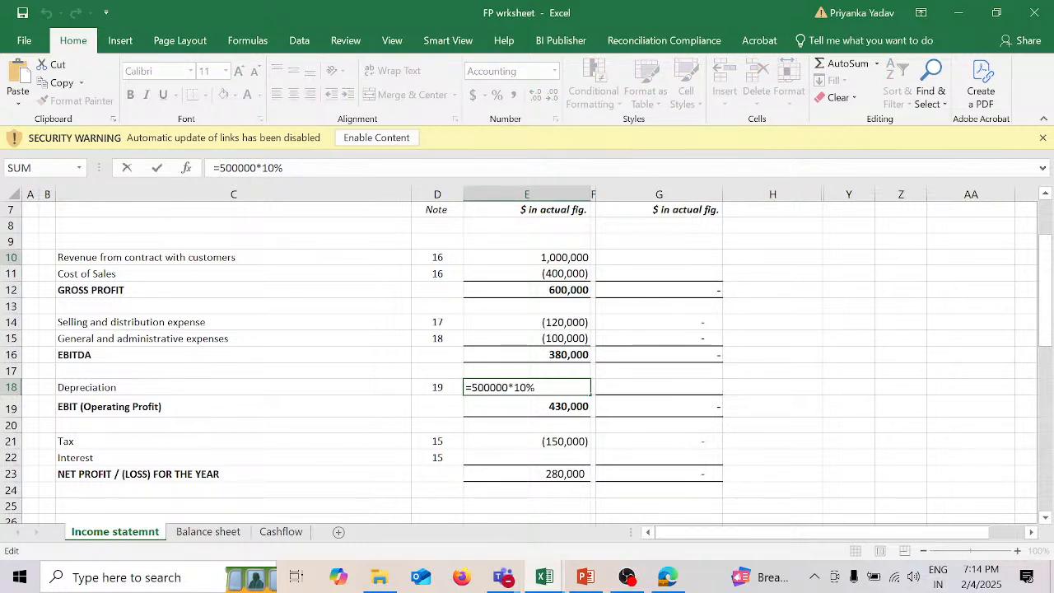
{"action": "left_click", "coordinate": [222, 168]}
{"action": "type", "text": "-"}
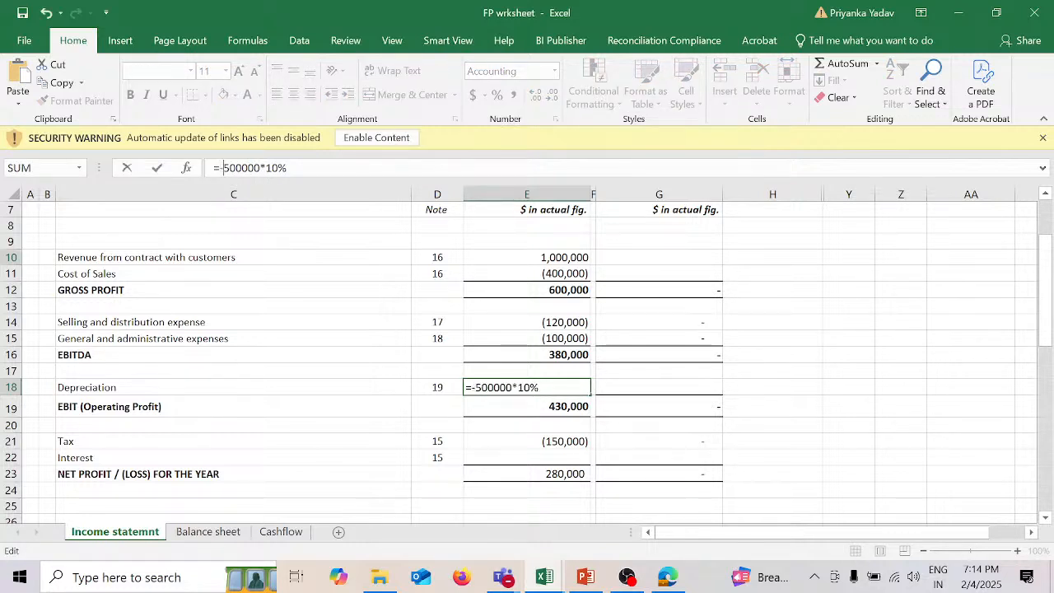
{"action": "key", "text": "Return"}
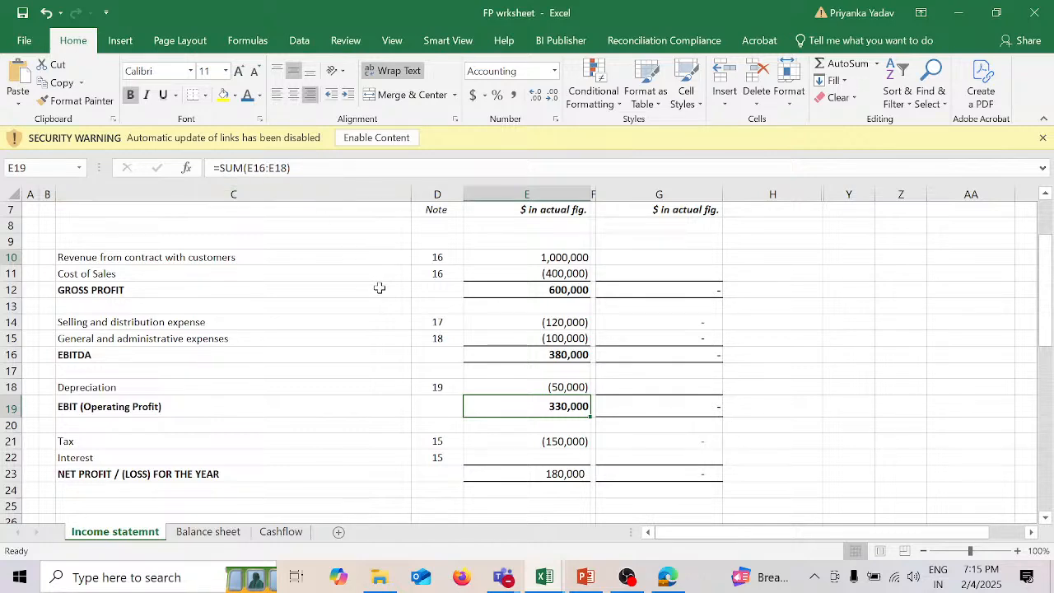
Step: Examine the 2025 Tax formula in E21 and trace its references to revenue and the Tax percentage assumption
{"action": "left_click", "coordinate": [565, 440]}
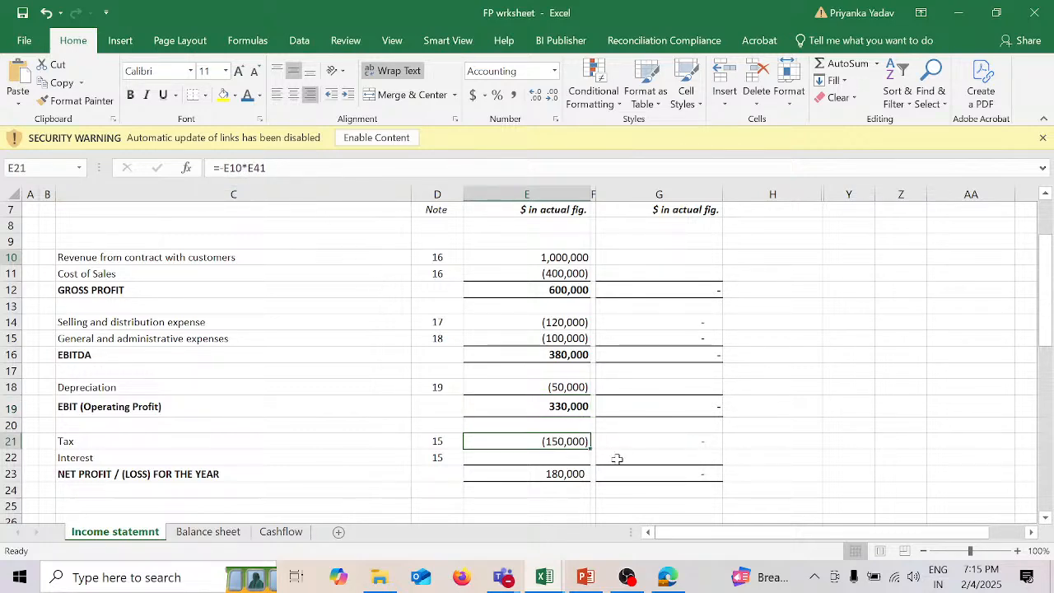
{"action": "scroll", "coordinate": [617, 459], "scroll_direction": "down", "scroll_amount": 6}
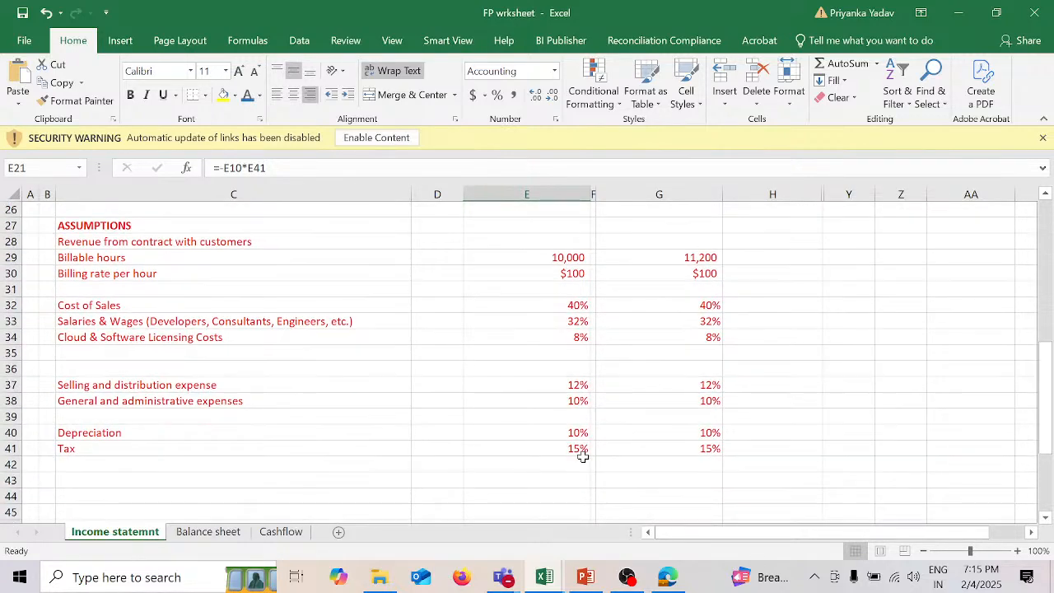
{"action": "scroll", "coordinate": [697, 409], "scroll_direction": "up", "scroll_amount": 4}
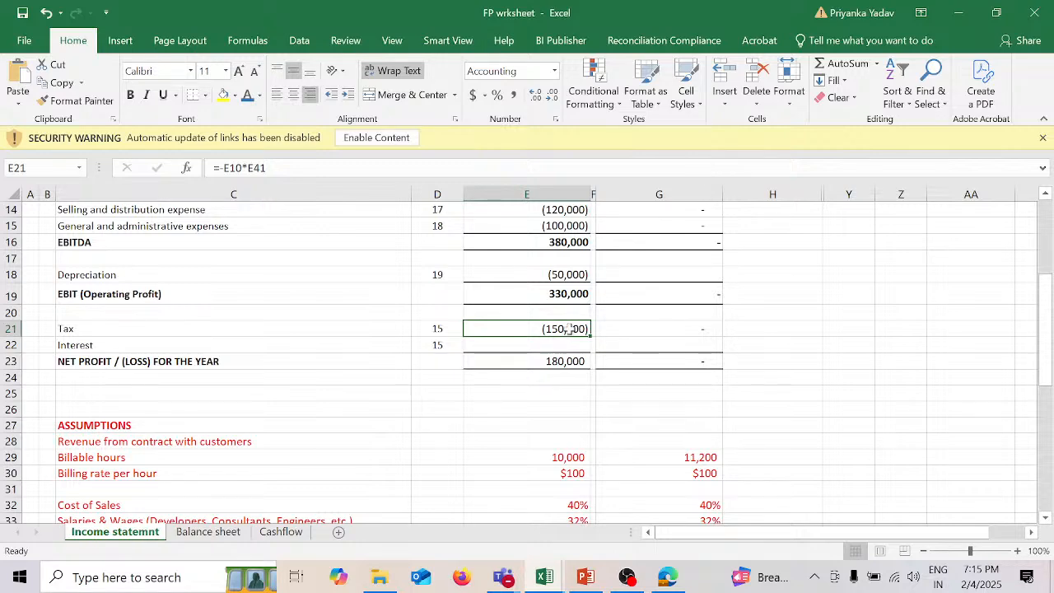
{"action": "double_click", "coordinate": [568, 329]}
{"action": "scroll", "coordinate": [762, 301], "scroll_direction": "up", "scroll_amount": 4}
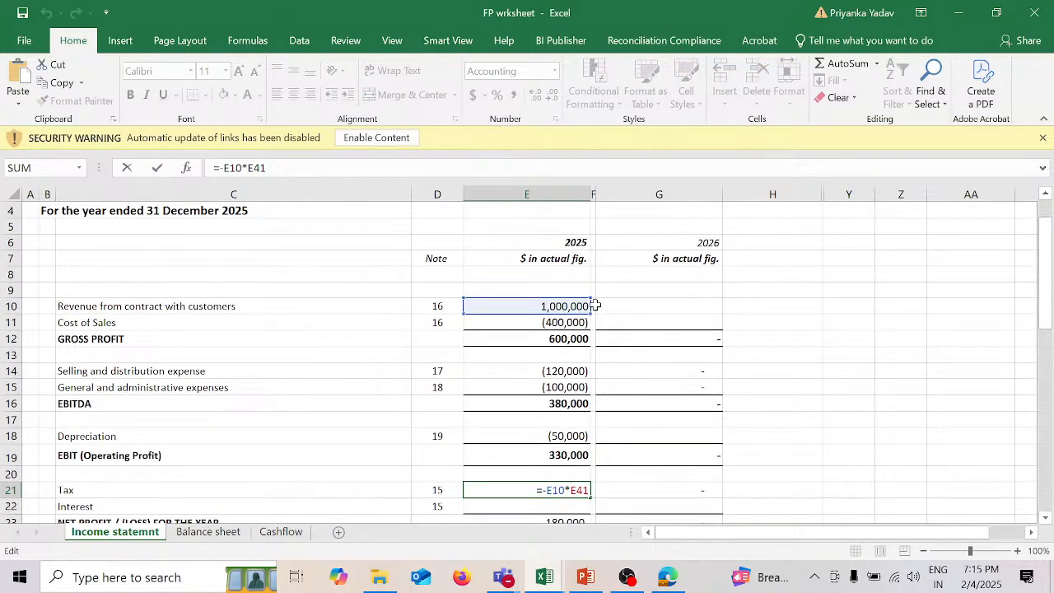
{"action": "scroll", "coordinate": [684, 350], "scroll_direction": "down", "scroll_amount": 6}
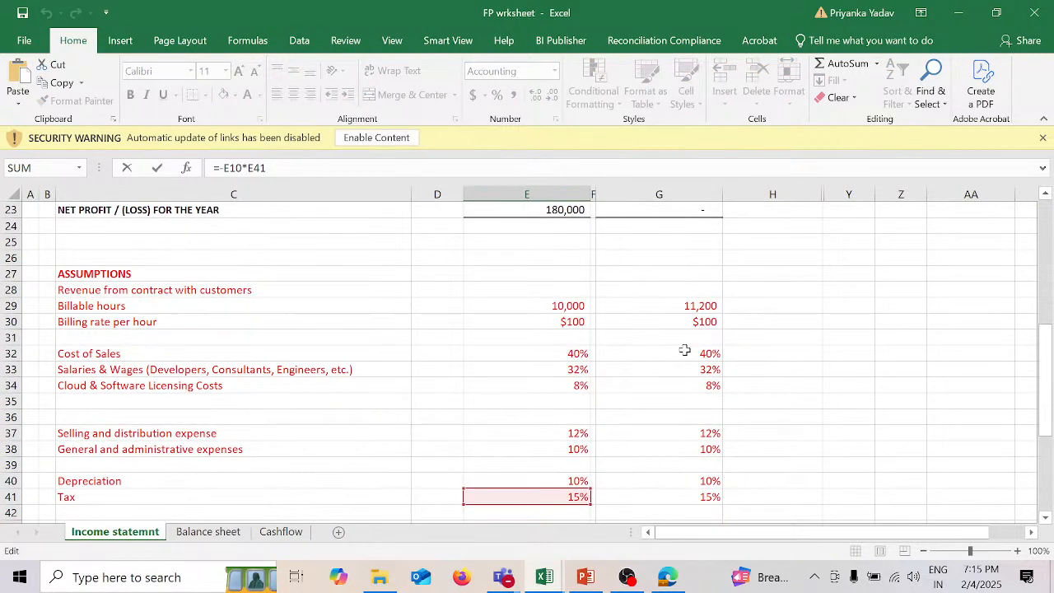
{"action": "scroll", "coordinate": [766, 425], "scroll_direction": "up", "scroll_amount": 2}
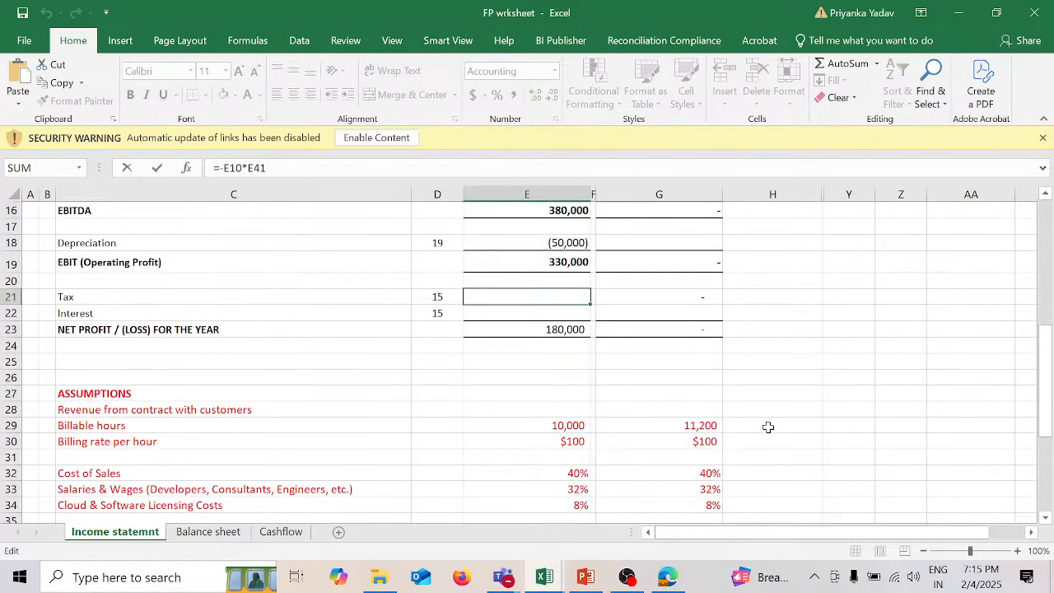
{"action": "key", "text": "Return"}
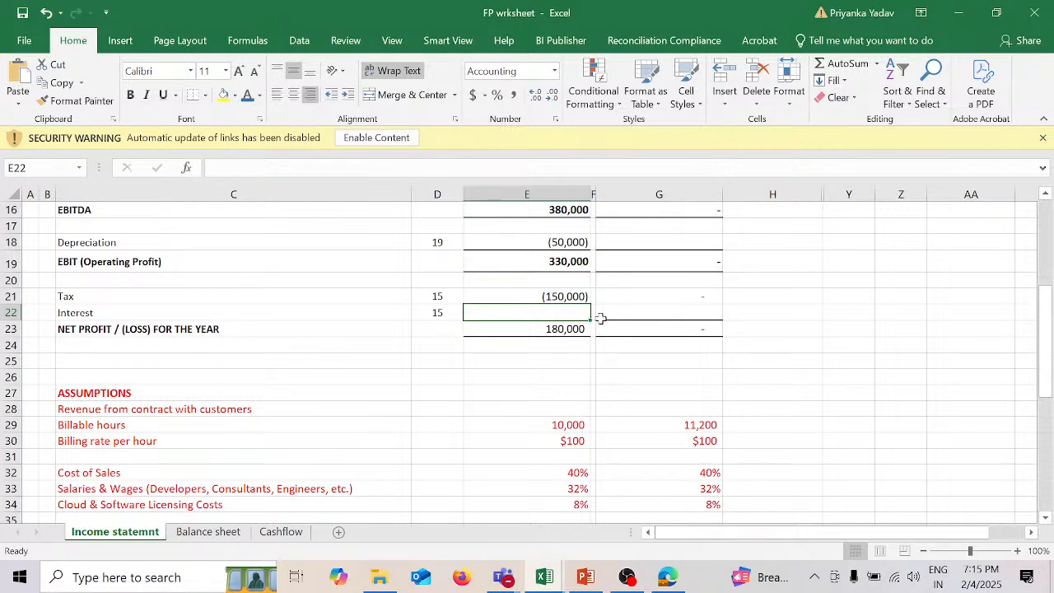
Step: Calculate the 2026 revenue in G10 as billable hours times the billing rate per hour, using =G29*G30
{"action": "scroll", "coordinate": [770, 288], "scroll_direction": "up", "scroll_amount": 4}
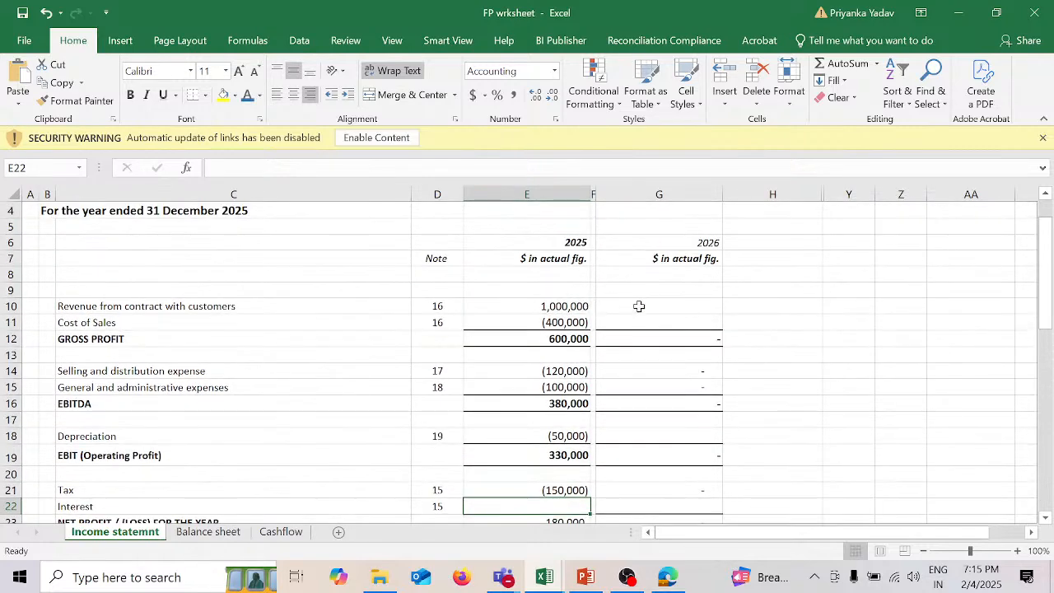
{"action": "left_click", "coordinate": [638, 306]}
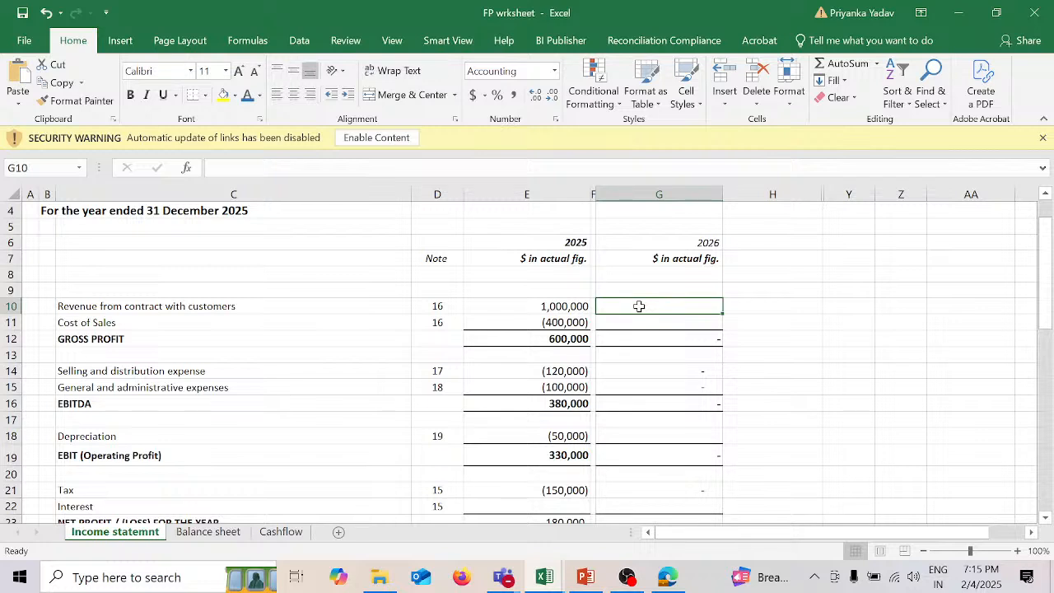
{"action": "type", "text": "="}
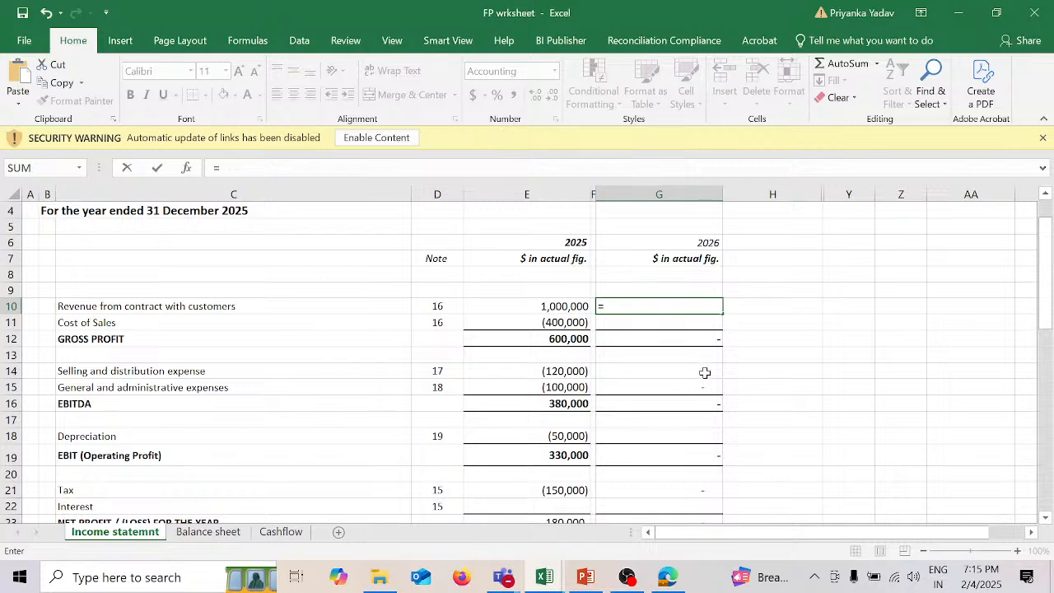
{"action": "scroll", "coordinate": [705, 373], "scroll_direction": "down", "scroll_amount": 6}
{"action": "left_click", "coordinate": [693, 322]}
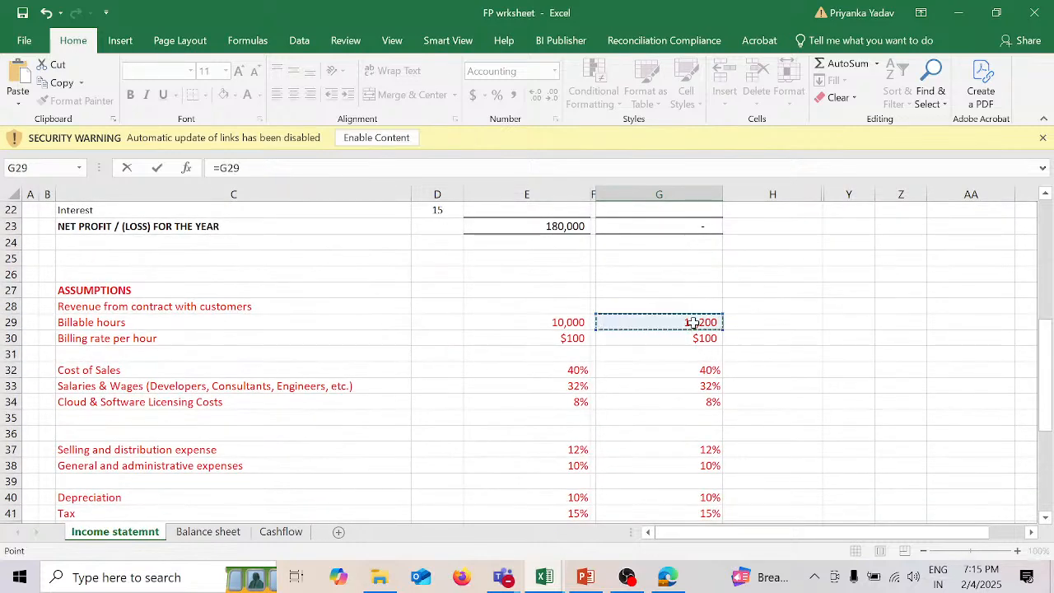
{"action": "type", "text": "*"}
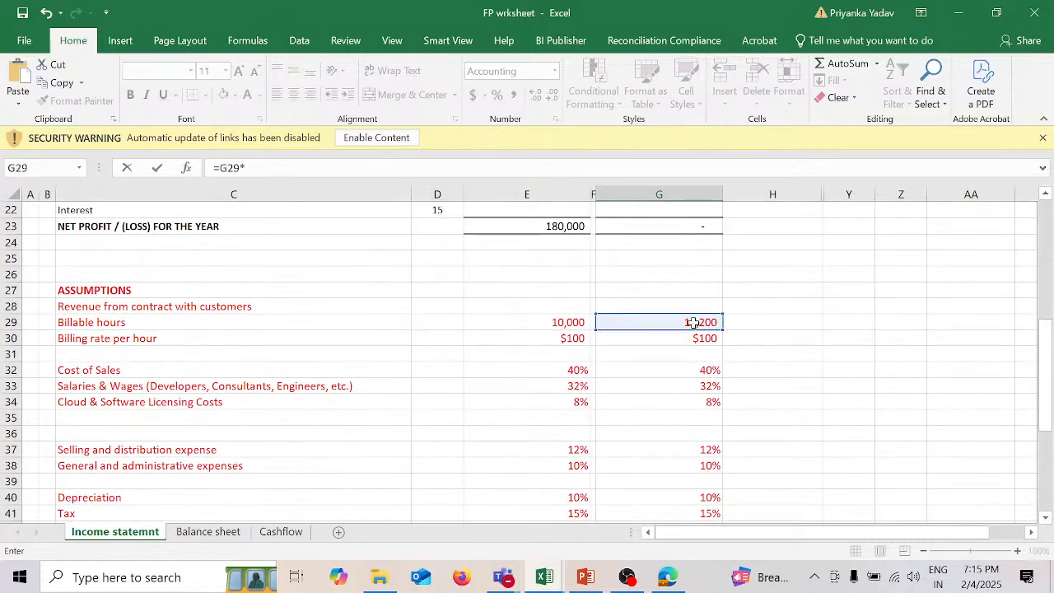
{"action": "key", "text": "Up"}
{"action": "key", "text": "Up"}
{"action": "key", "text": "Up"}
{"action": "key", "text": "Up"}
{"action": "key", "text": "Up"}
{"action": "key", "text": "Up"}
{"action": "key", "text": "Up"}
{"action": "key", "text": "Up"}
{"action": "key", "text": "Up"}
{"action": "key", "text": "Up"}
{"action": "key", "text": "Up"}
{"action": "key", "text": "Up"}
{"action": "key", "text": "Up"}
{"action": "key", "text": "Up"}
{"action": "key", "text": "Up"}
{"action": "key", "text": "Up"}
{"action": "key", "text": "Up"}
{"action": "key", "text": "Up"}
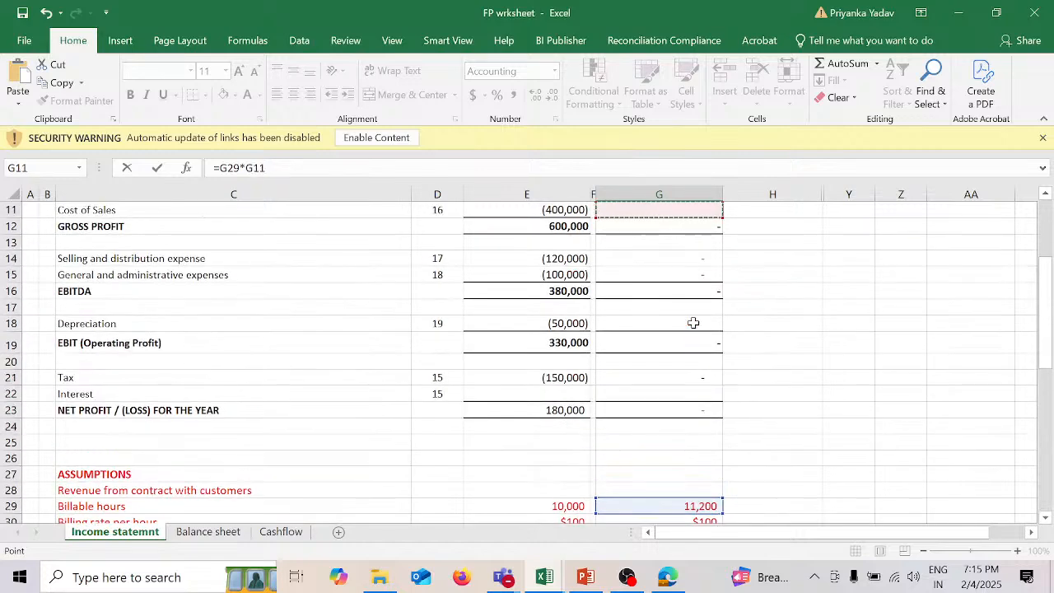
{"action": "scroll", "coordinate": [734, 437], "scroll_direction": "down", "scroll_amount": 2}
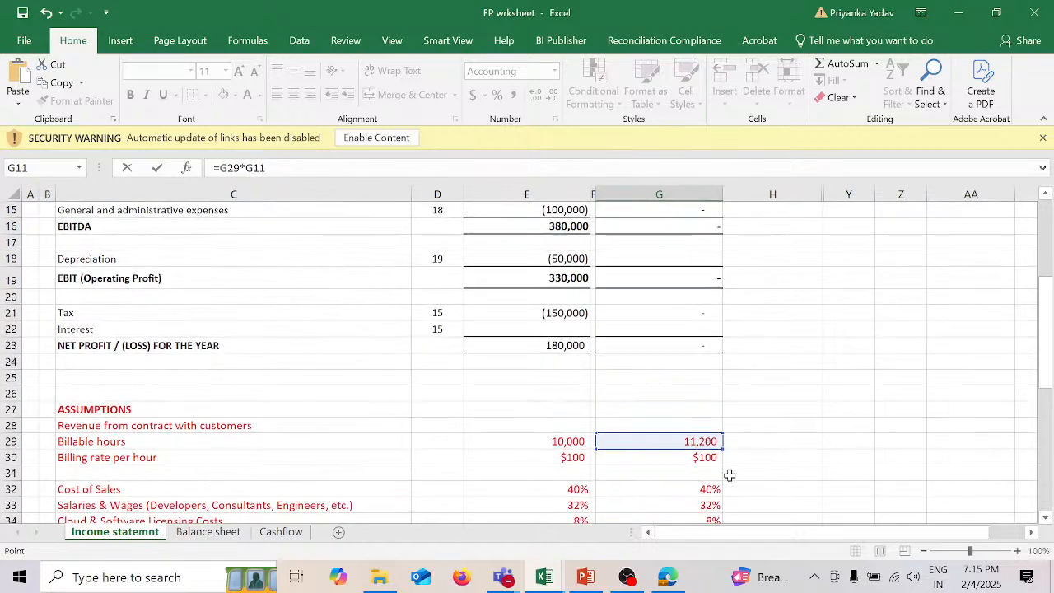
{"action": "left_click", "coordinate": [706, 458]}
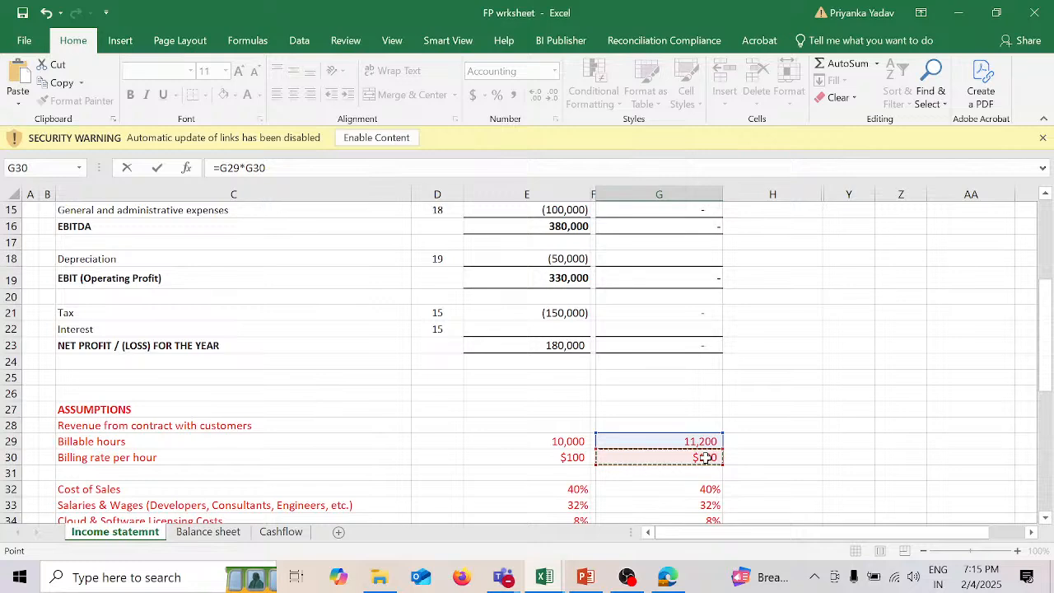
{"action": "key", "text": "Return"}
Step: Calculate the 2026 Cost of Sales in G11 as revenue times the Cost of Sales percentage assumption, using =G10*G32
{"action": "scroll", "coordinate": [705, 457], "scroll_direction": "up", "scroll_amount": 1}
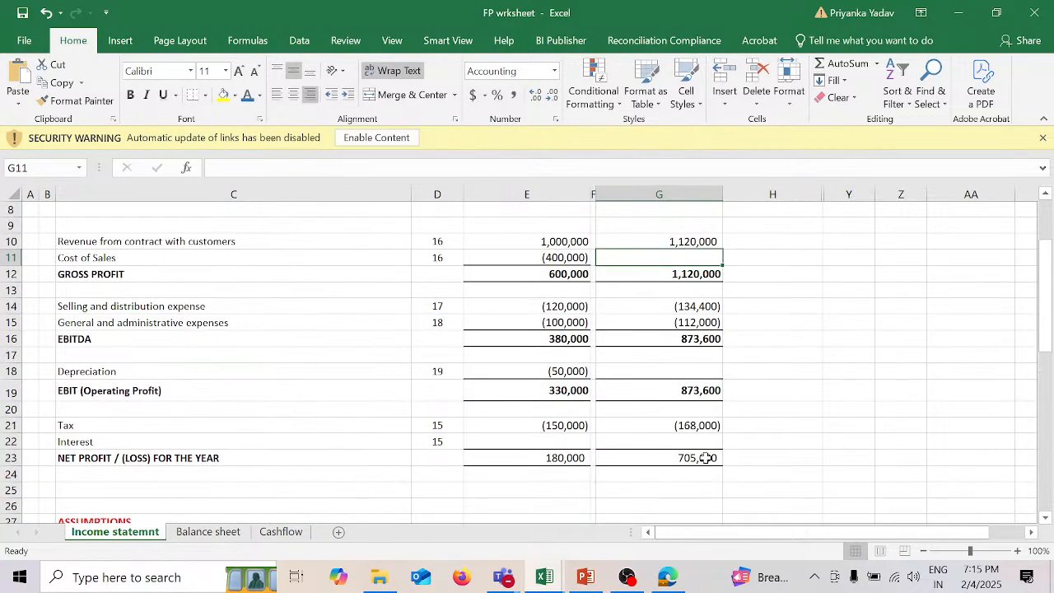
{"action": "type", "text": "="}
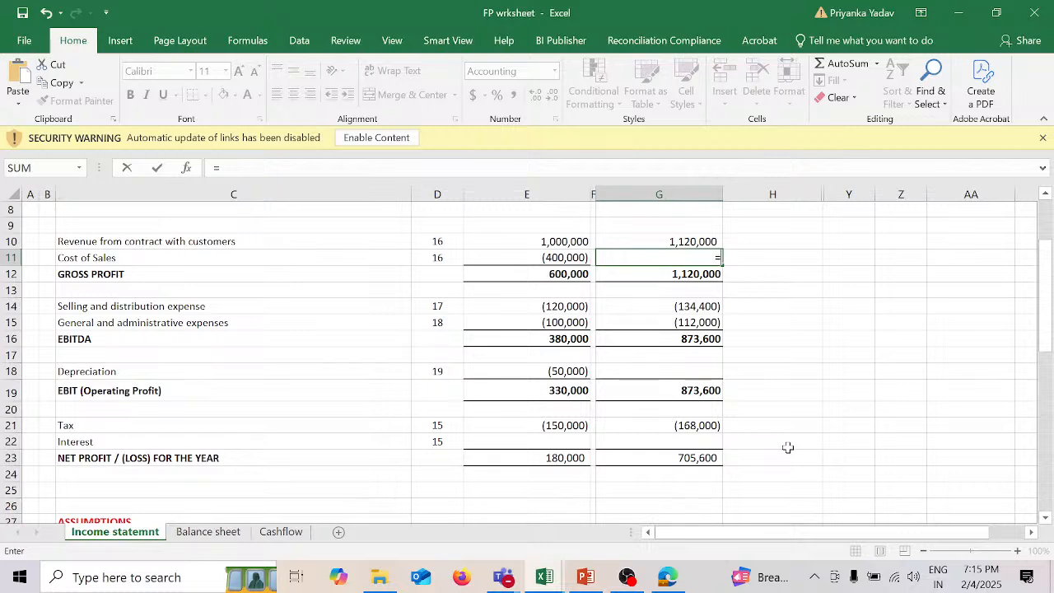
{"action": "left_click", "coordinate": [713, 241]}
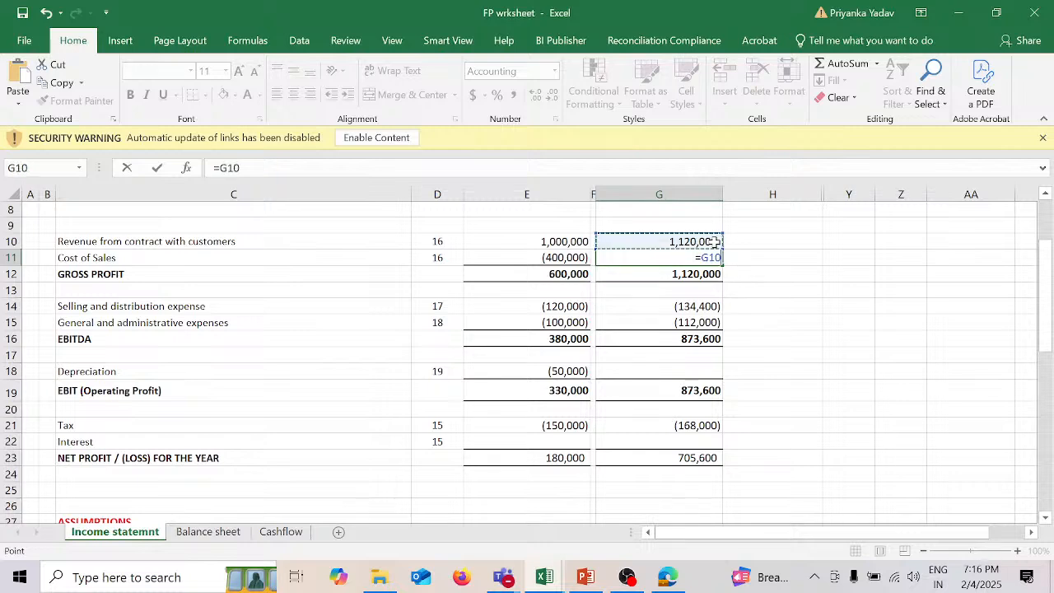
{"action": "type", "text": "*"}
{"action": "scroll", "coordinate": [766, 336], "scroll_direction": "down", "scroll_amount": 4}
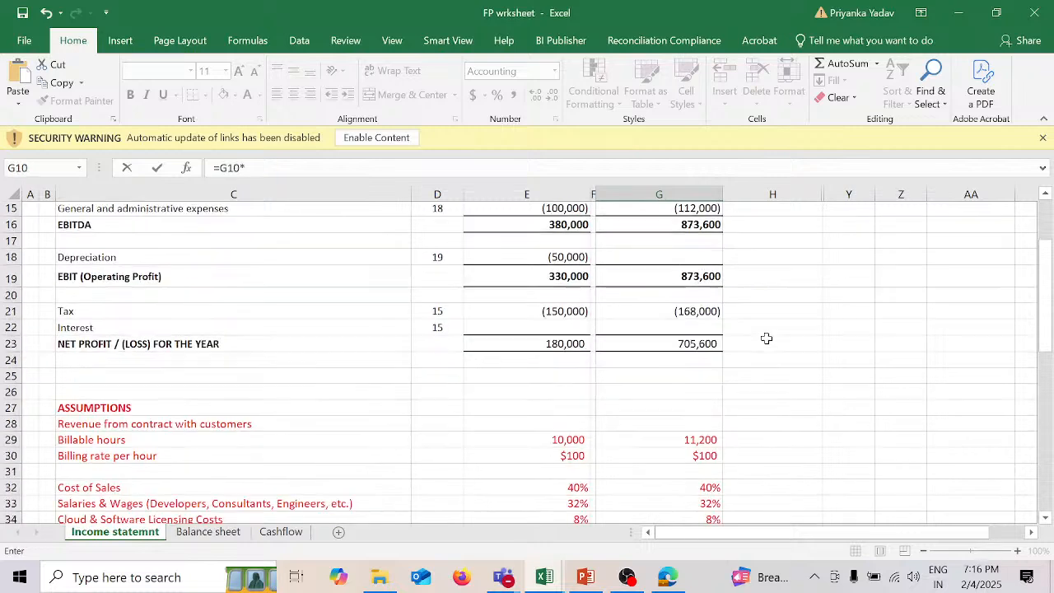
{"action": "left_click", "coordinate": [706, 423]}
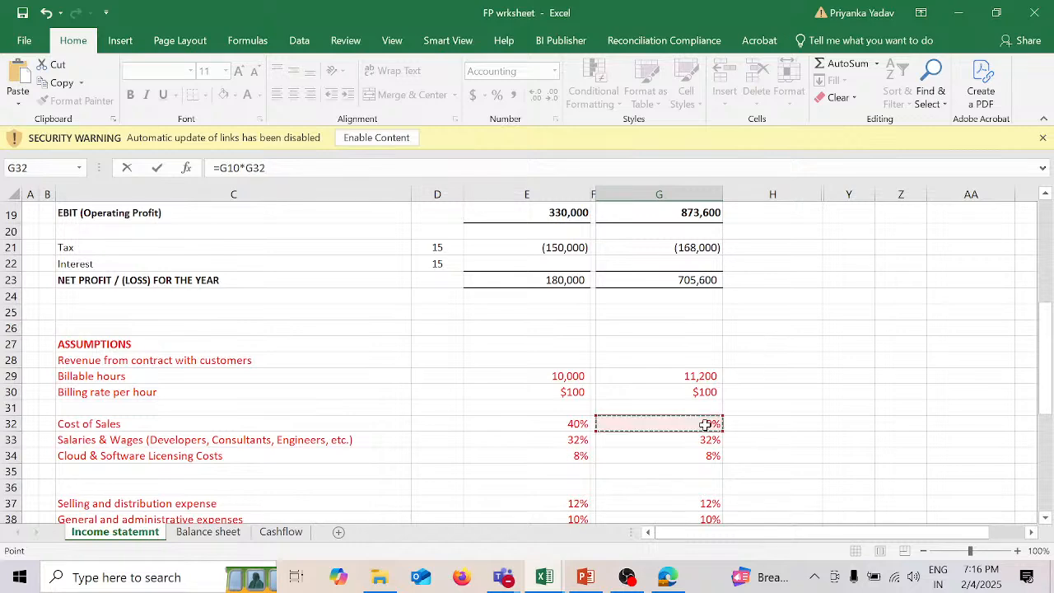
{"action": "key", "text": "Return"}
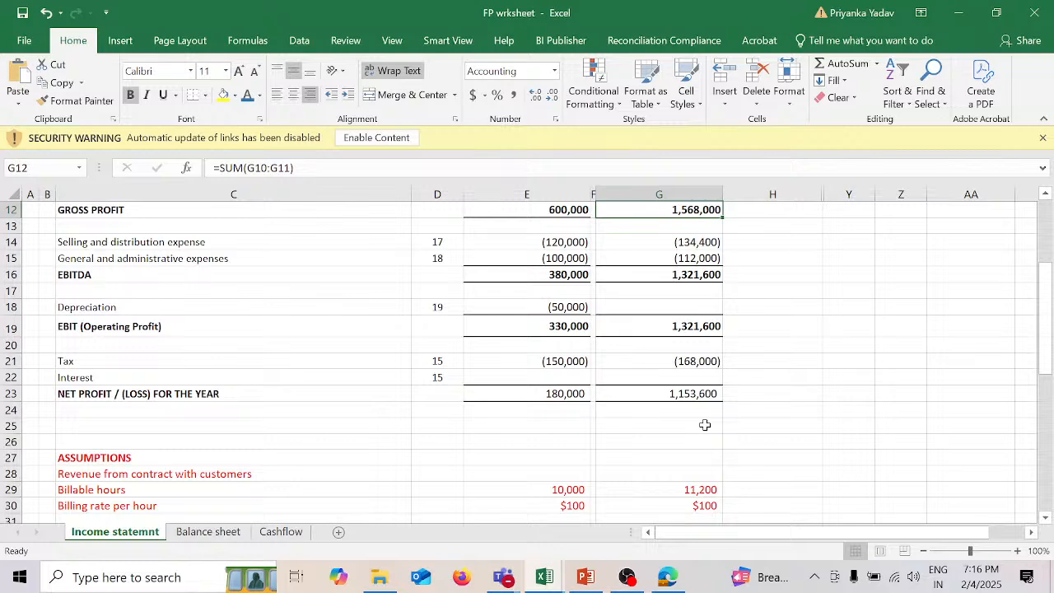
Step: Review the 2026 income statement column, the Depreciation cell G18 and the assumptions below the statement
{"action": "scroll", "coordinate": [794, 371], "scroll_direction": "up", "scroll_amount": 1}
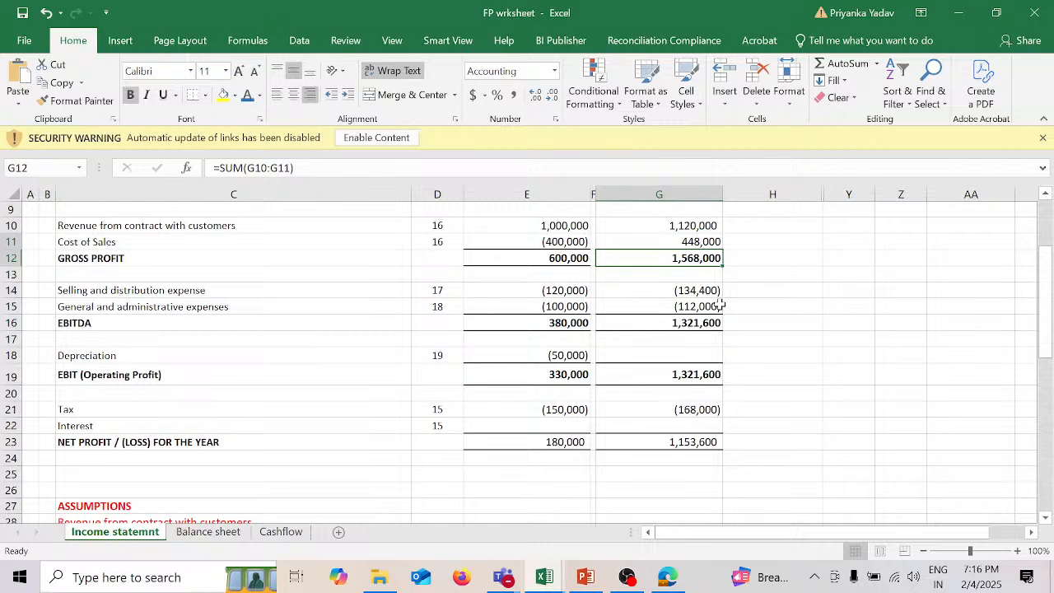
{"action": "left_click", "coordinate": [707, 353]}
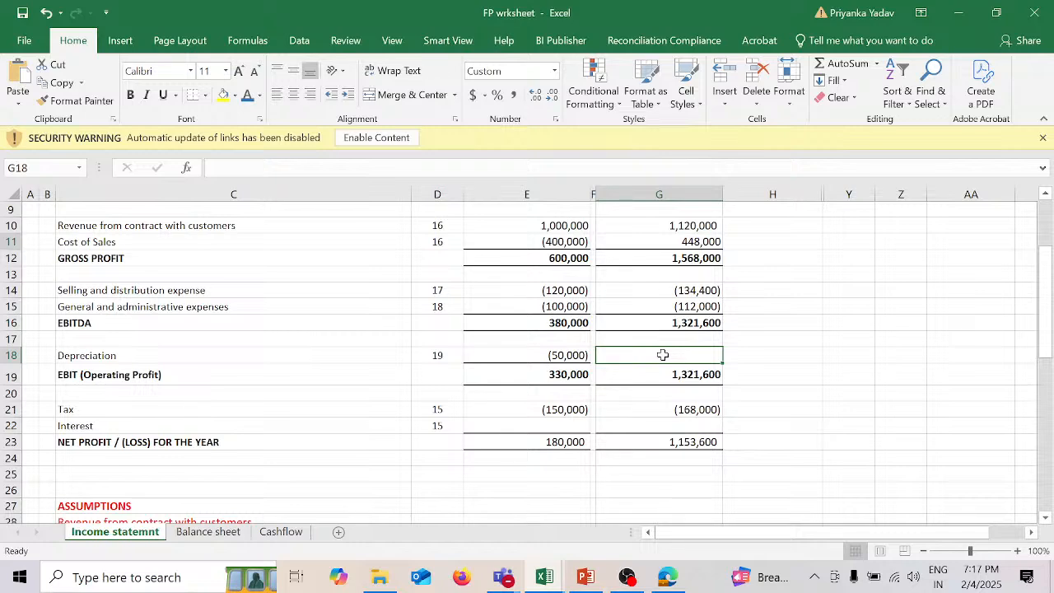
{"action": "scroll", "coordinate": [663, 354], "scroll_direction": "down", "scroll_amount": 1}
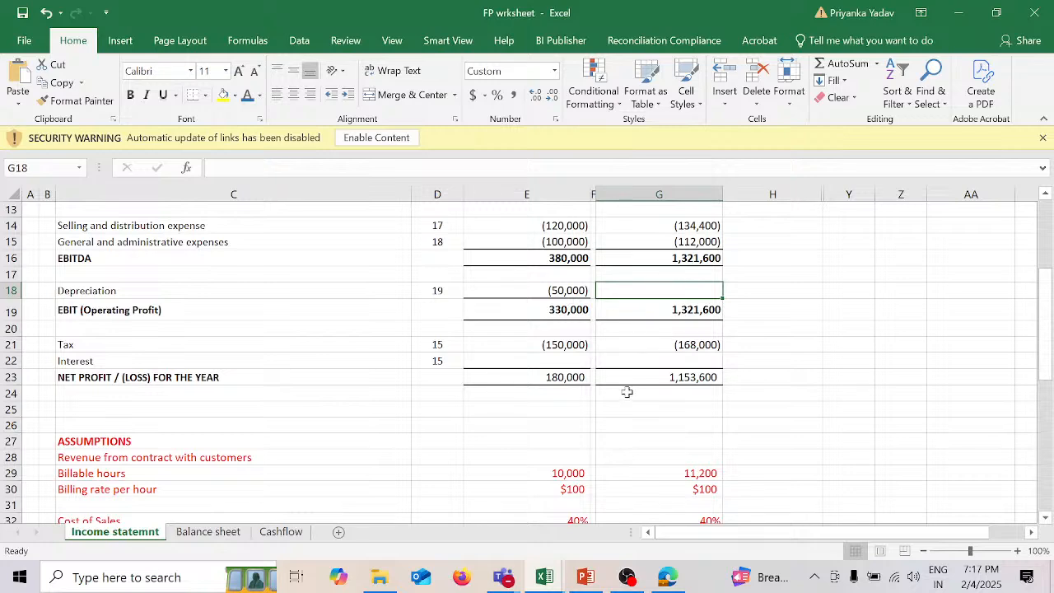
{"action": "scroll", "coordinate": [627, 391], "scroll_direction": "down", "scroll_amount": 6}
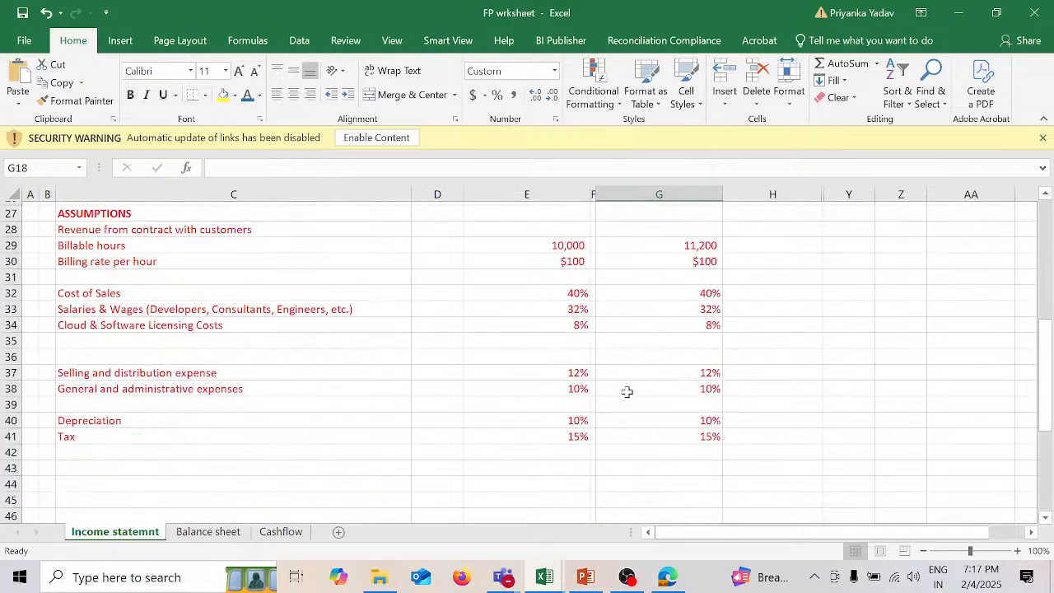
{"action": "scroll", "coordinate": [626, 392], "scroll_direction": "up", "scroll_amount": 9}
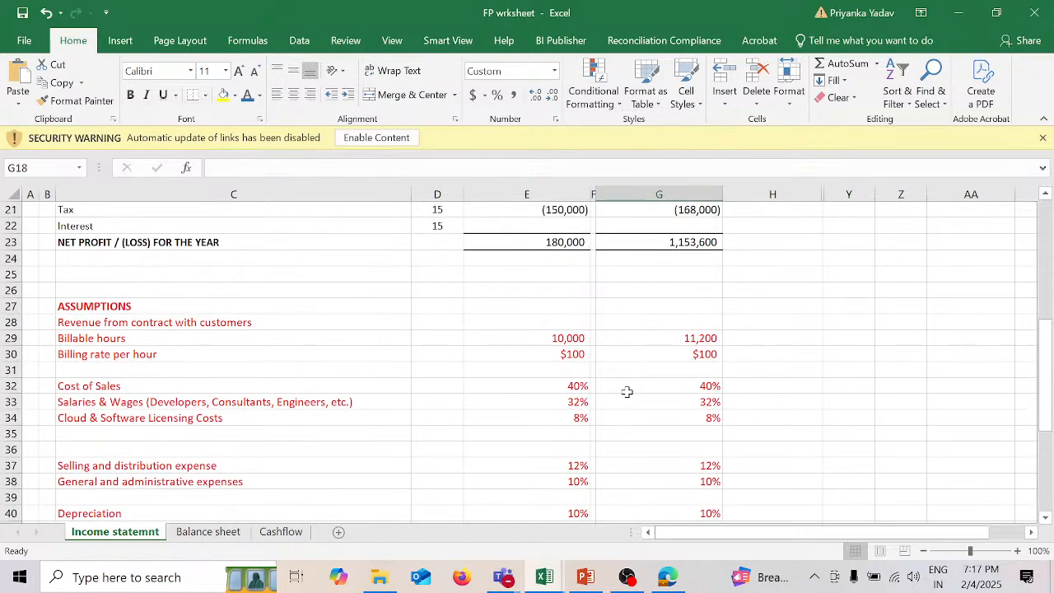
{"action": "scroll", "coordinate": [626, 392], "scroll_direction": "up", "scroll_amount": 1}
{"action": "scroll", "coordinate": [626, 392], "scroll_direction": "down", "scroll_amount": 4}
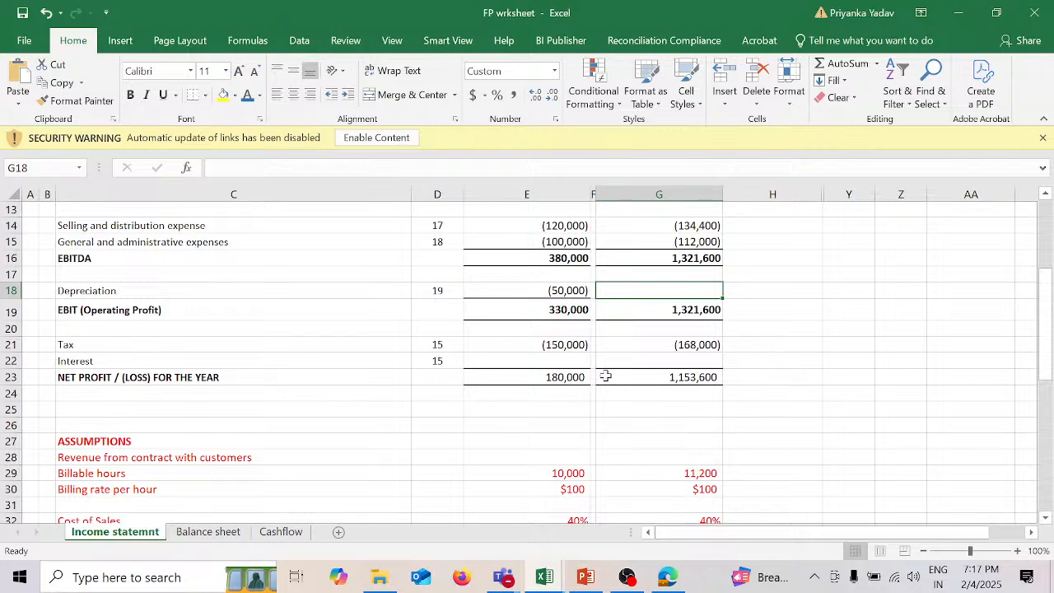
{"action": "scroll", "coordinate": [664, 429], "scroll_direction": "down", "scroll_amount": 3}
{"action": "scroll", "coordinate": [664, 429], "scroll_direction": "up", "scroll_amount": 5}
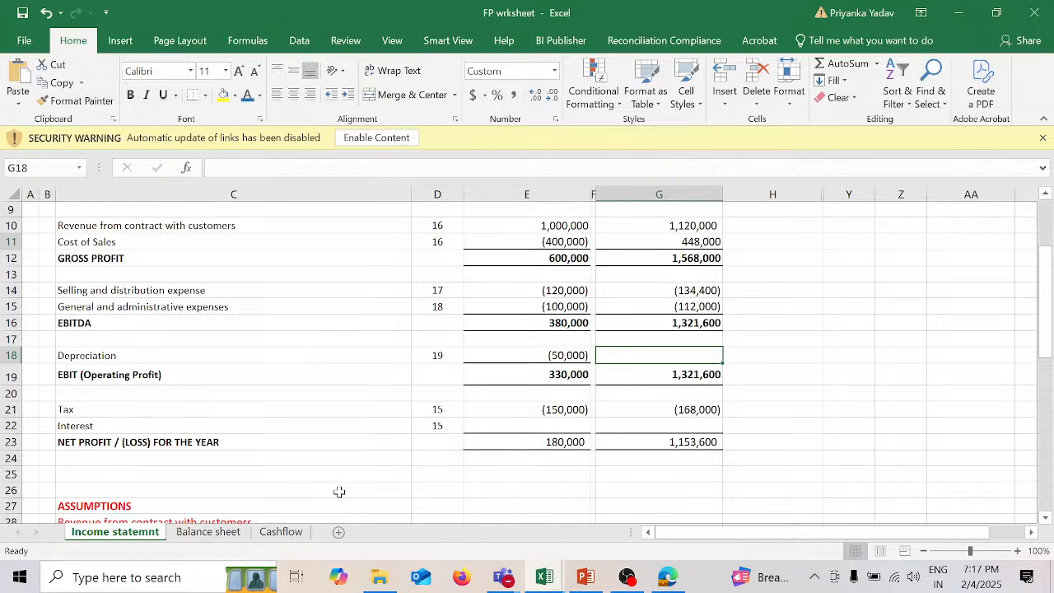
Step: Open the Balance sheet worksheet and examine the 2024 column, from Property and equipment down through equity and liabilities
{"action": "left_click", "coordinate": [200, 532]}
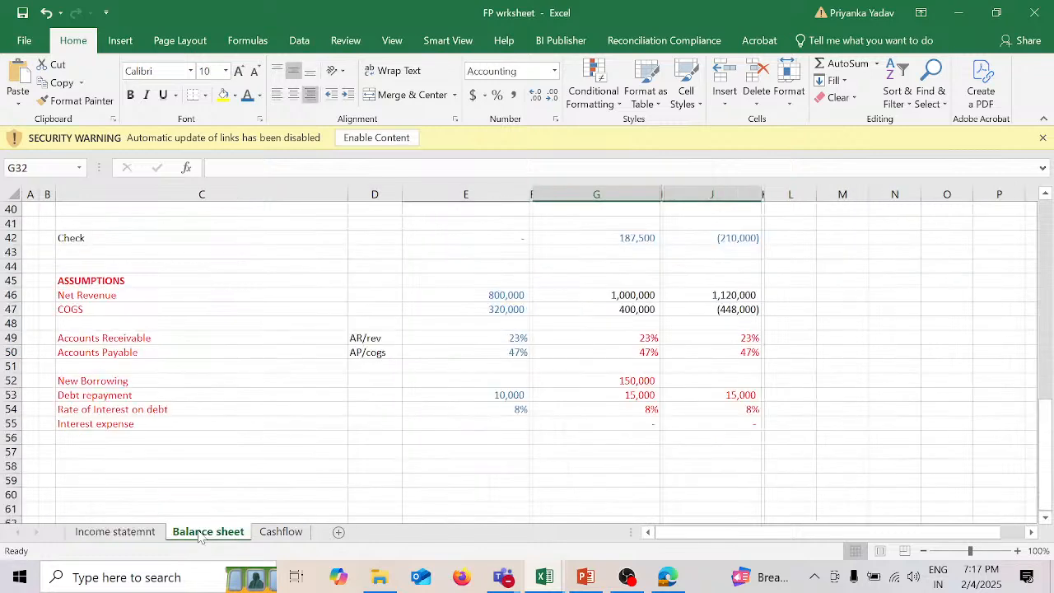
{"action": "scroll", "coordinate": [512, 441], "scroll_direction": "up", "scroll_amount": 13}
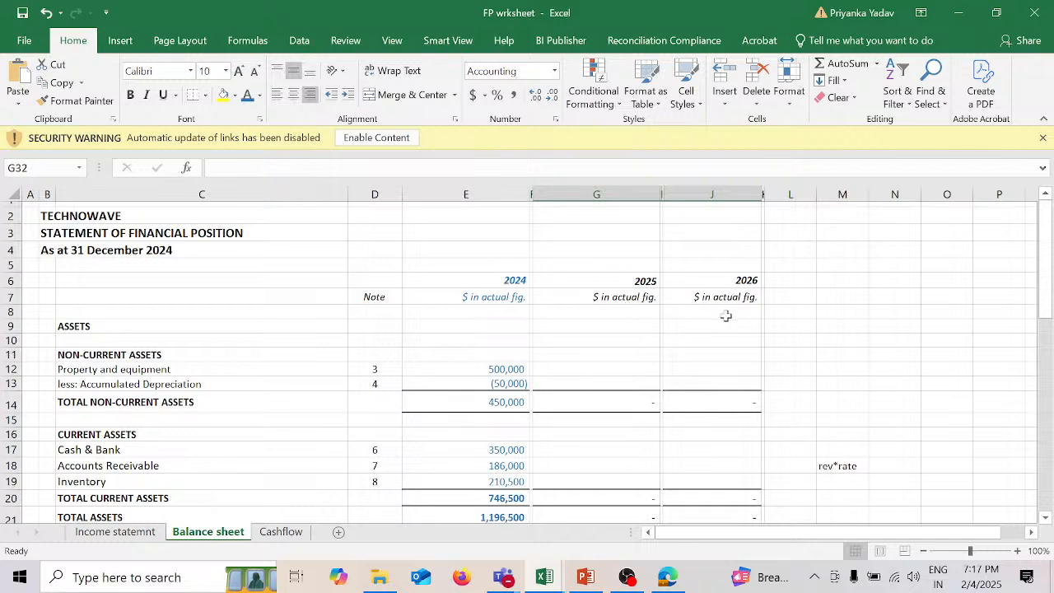
{"action": "left_click", "coordinate": [490, 194]}
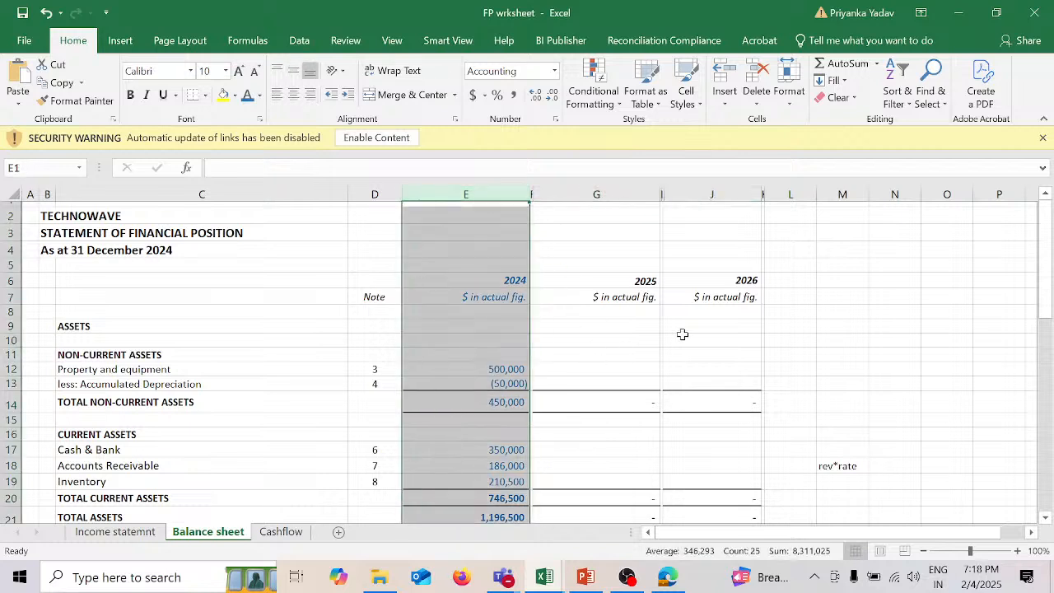
{"action": "left_click", "coordinate": [511, 370]}
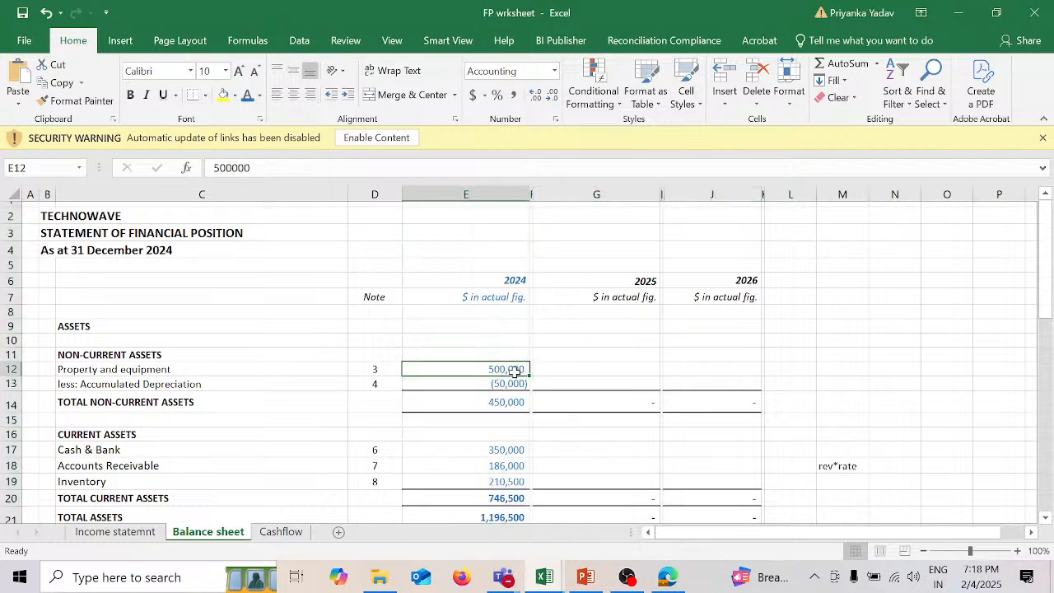
{"action": "scroll", "coordinate": [623, 426], "scroll_direction": "down", "scroll_amount": 4}
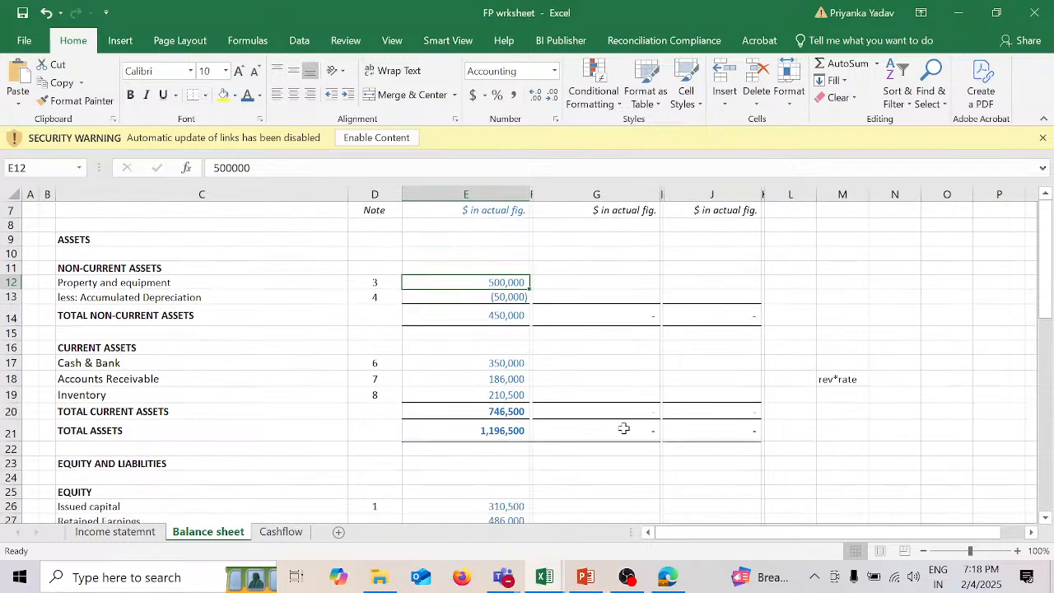
{"action": "scroll", "coordinate": [623, 427], "scroll_direction": "down", "scroll_amount": 3}
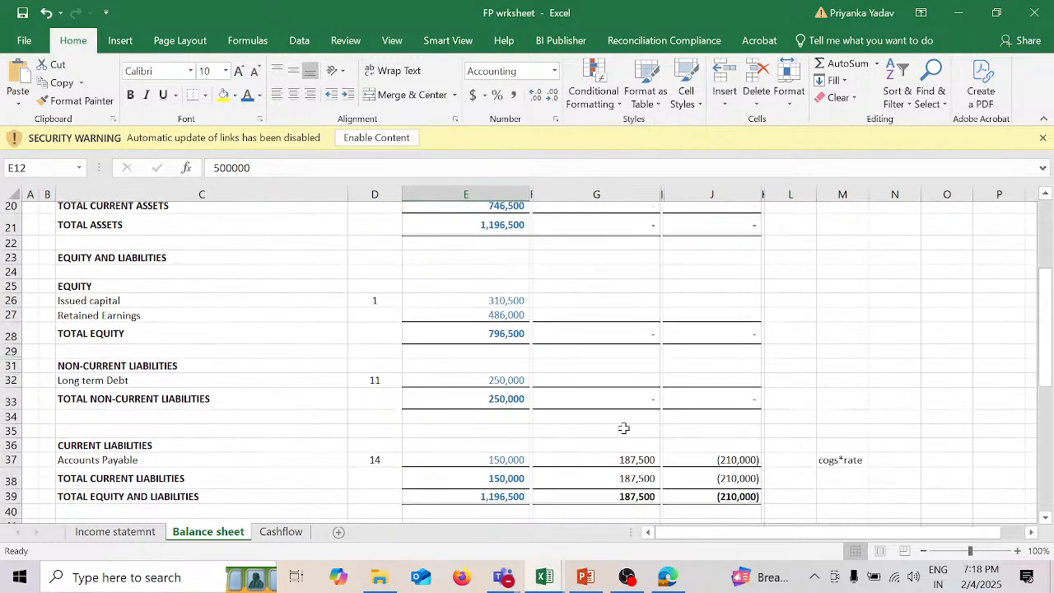
{"action": "scroll", "coordinate": [623, 428], "scroll_direction": "down", "scroll_amount": 2}
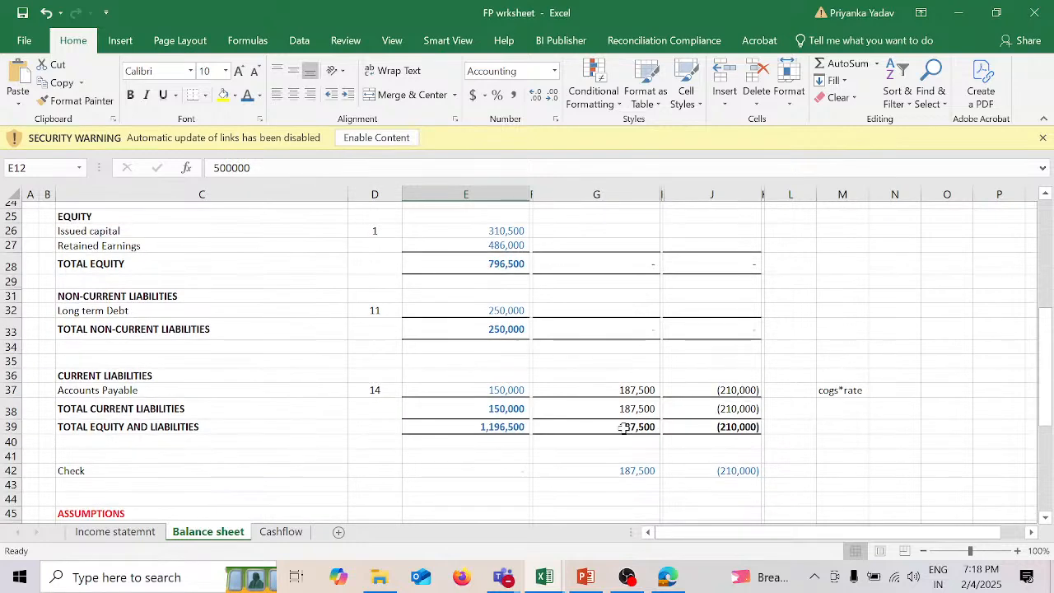
Step: Examine the Balance sheet's equity, liabilities, non-current asset lines and assumptions, including the source of the 2025 Net Revenue in G46
{"action": "scroll", "coordinate": [623, 427], "scroll_direction": "down", "scroll_amount": 3}
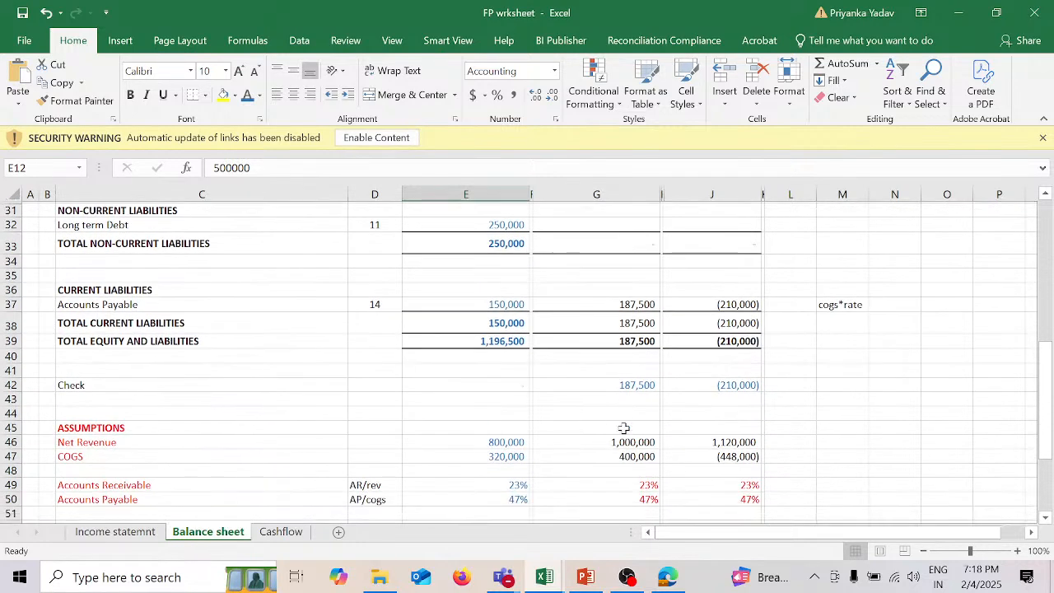
{"action": "scroll", "coordinate": [623, 427], "scroll_direction": "down", "scroll_amount": 2}
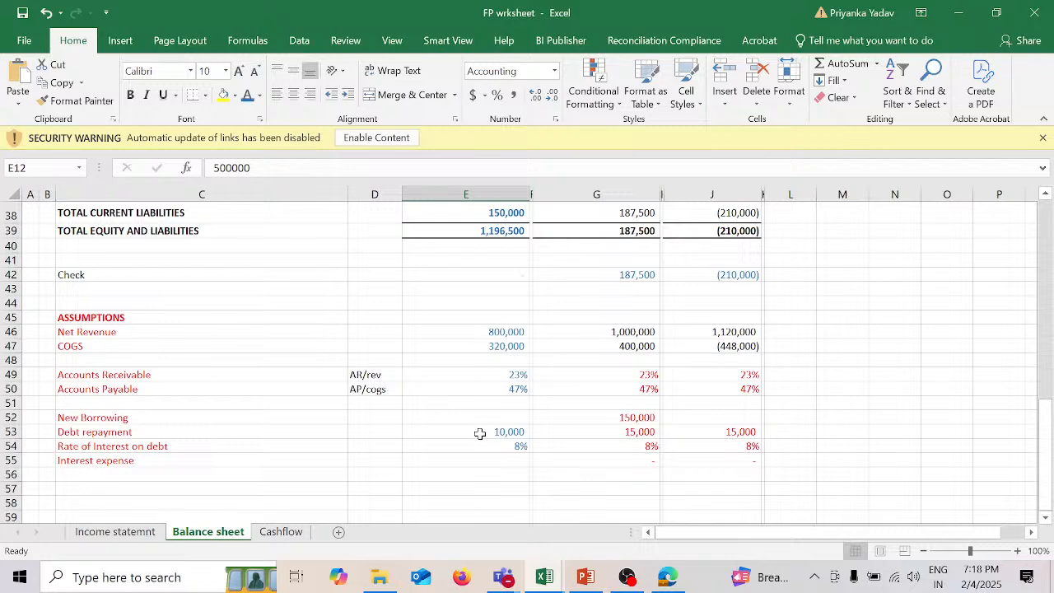
{"action": "scroll", "coordinate": [480, 433], "scroll_direction": "up", "scroll_amount": 5}
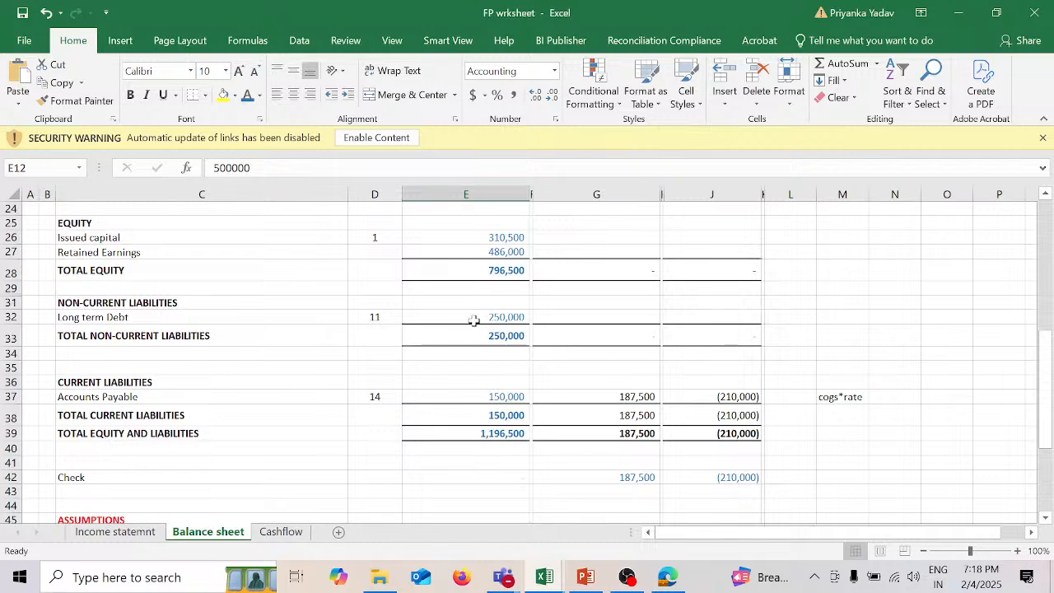
{"action": "scroll", "coordinate": [501, 475], "scroll_direction": "down", "scroll_amount": 6}
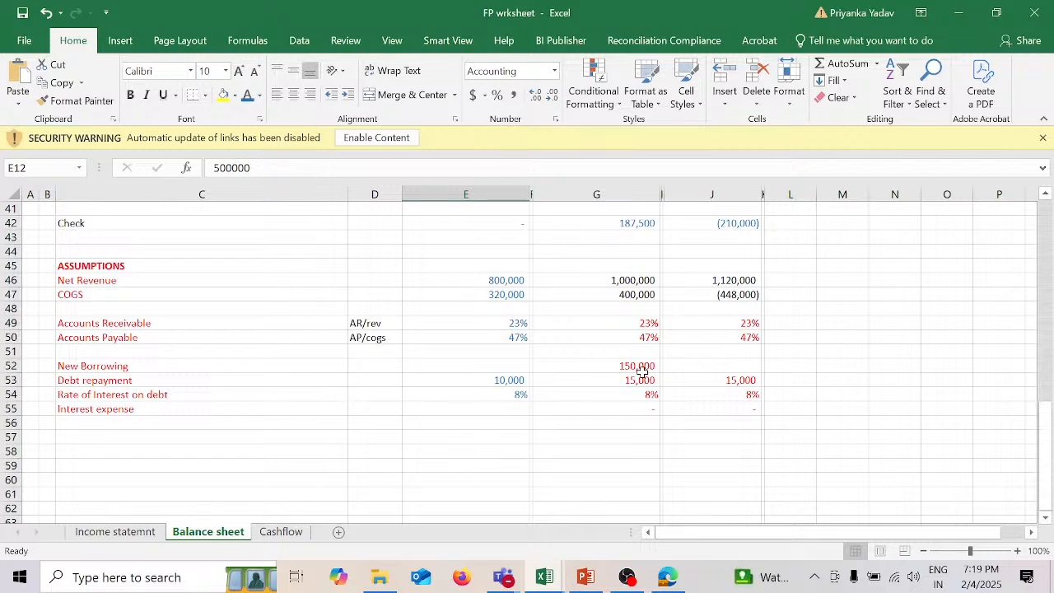
{"action": "scroll", "coordinate": [642, 372], "scroll_direction": "up", "scroll_amount": 11}
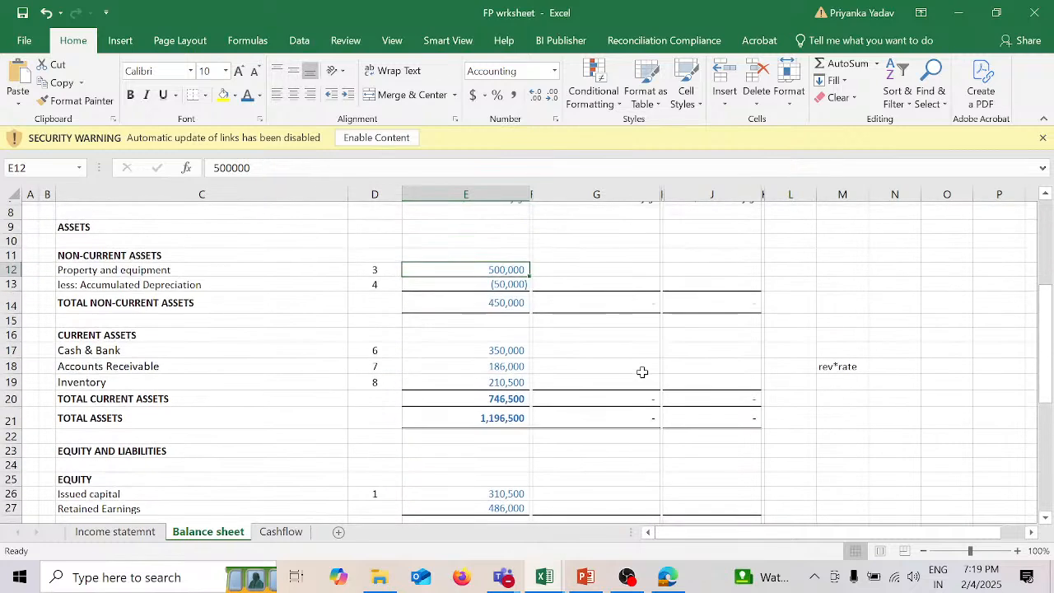
{"action": "scroll", "coordinate": [642, 372], "scroll_direction": "up", "scroll_amount": 2}
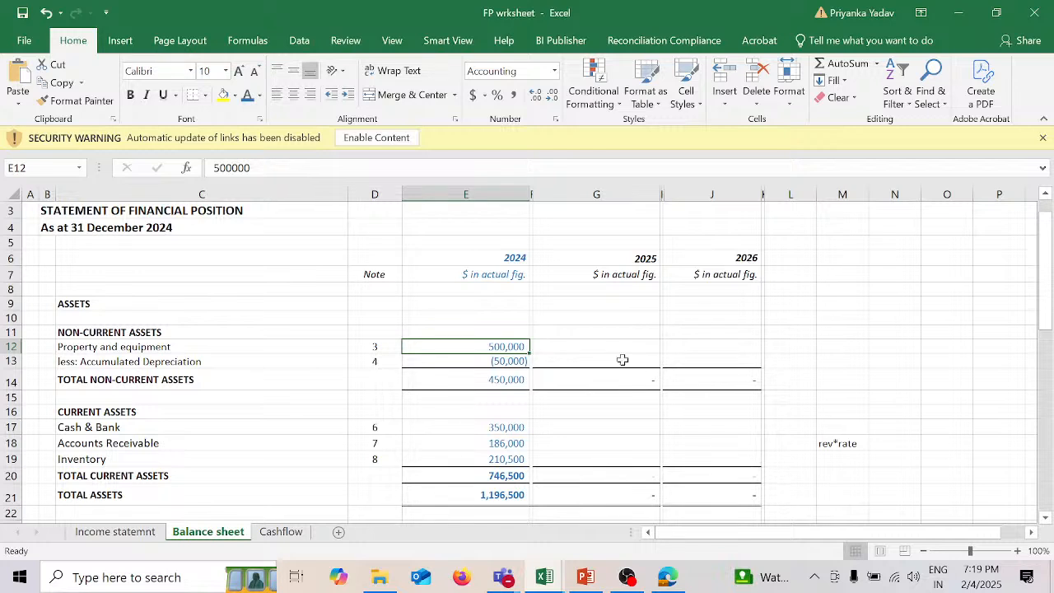
{"action": "left_click", "coordinate": [617, 344]}
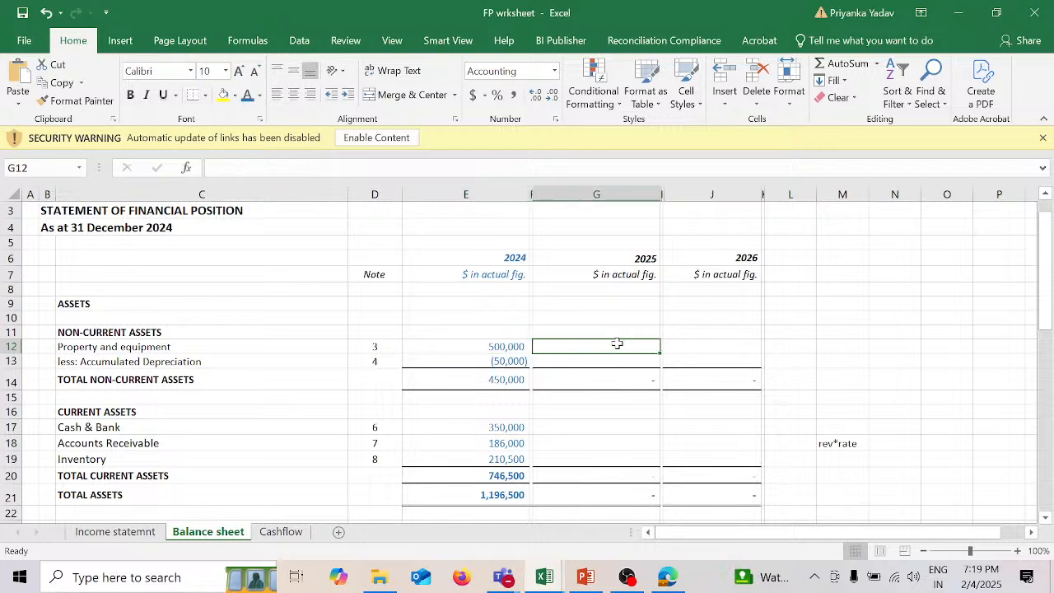
{"action": "left_click", "coordinate": [487, 362]}
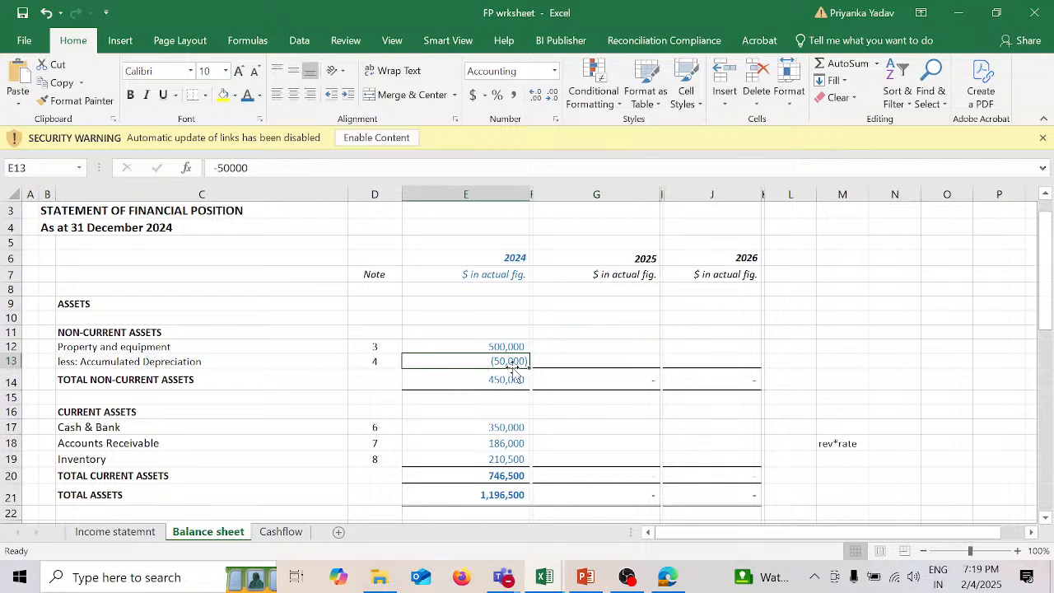
{"action": "left_click", "coordinate": [622, 346]}
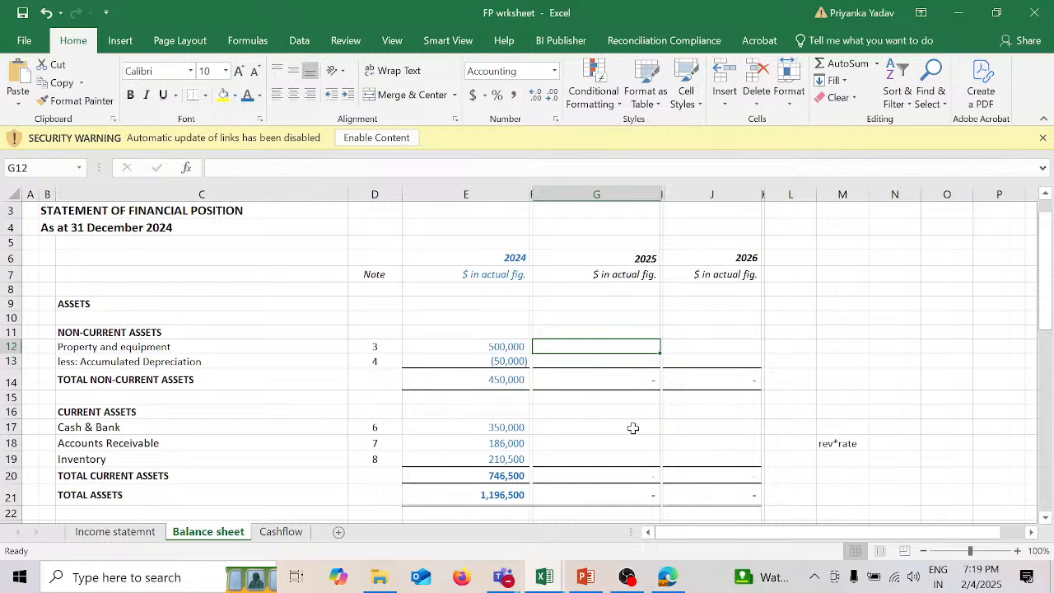
{"action": "scroll", "coordinate": [630, 425], "scroll_direction": "down", "scroll_amount": 7}
{"action": "scroll", "coordinate": [632, 427], "scroll_direction": "down", "scroll_amount": 4}
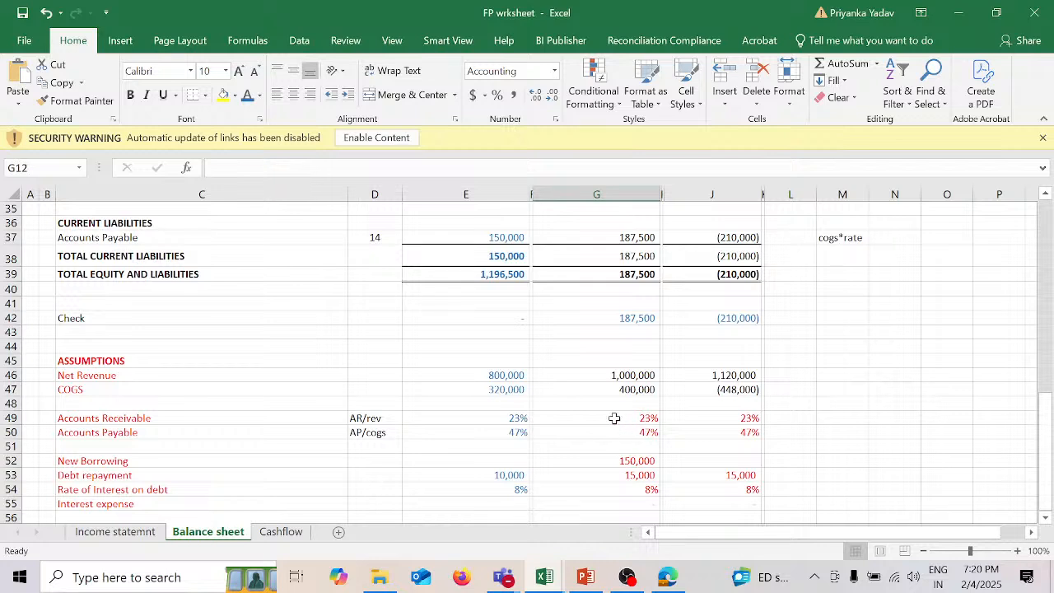
{"action": "left_click", "coordinate": [631, 376]}
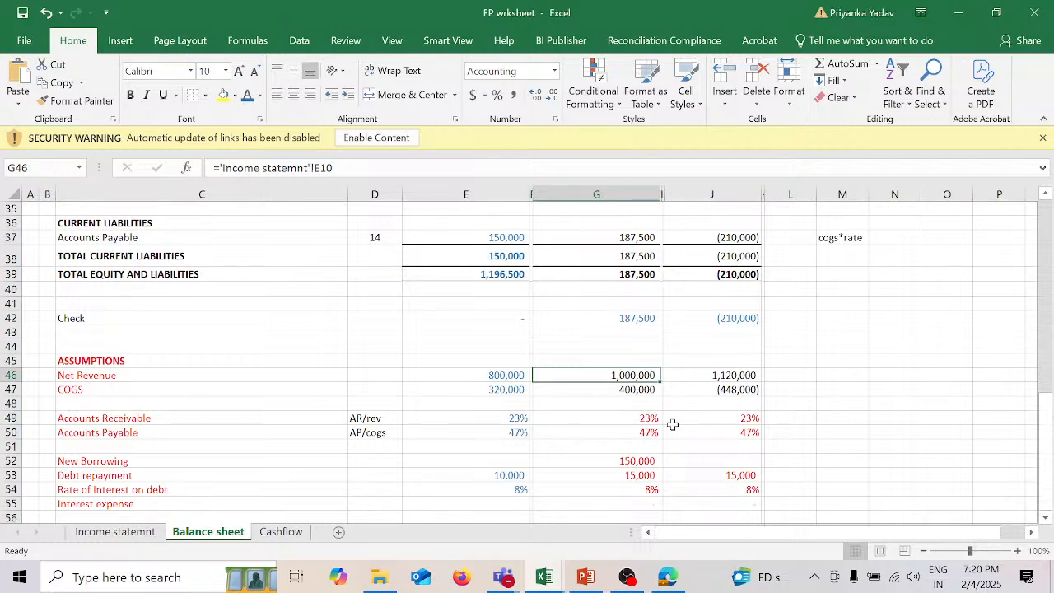
Step: Carry the 2024 total non-current assets into the 2025 Property and equipment cell G12, using =E14
{"action": "scroll", "coordinate": [672, 424], "scroll_direction": "up", "scroll_amount": 6}
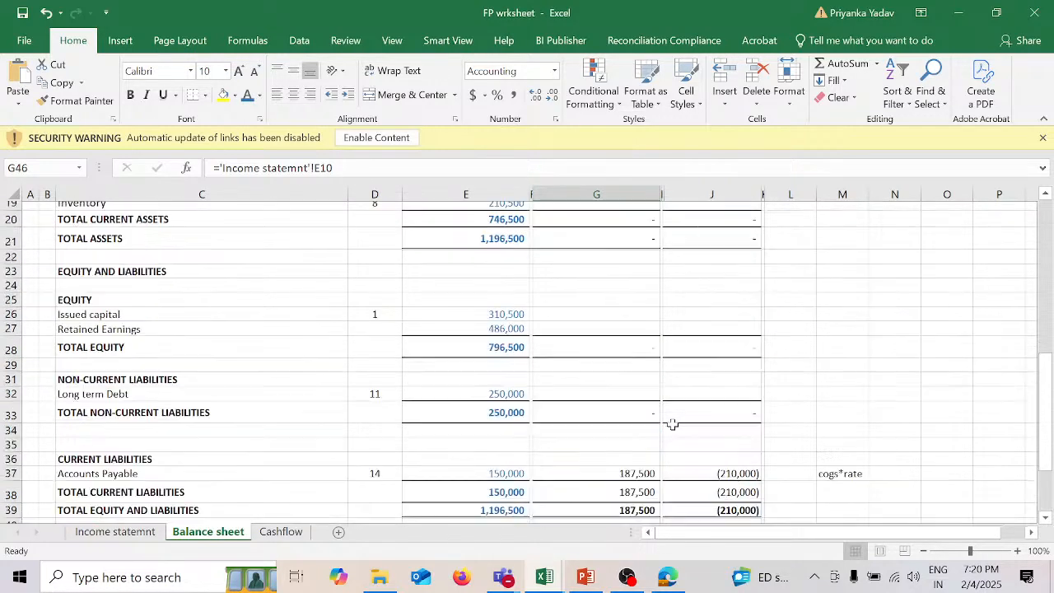
{"action": "scroll", "coordinate": [672, 424], "scroll_direction": "up", "scroll_amount": 3}
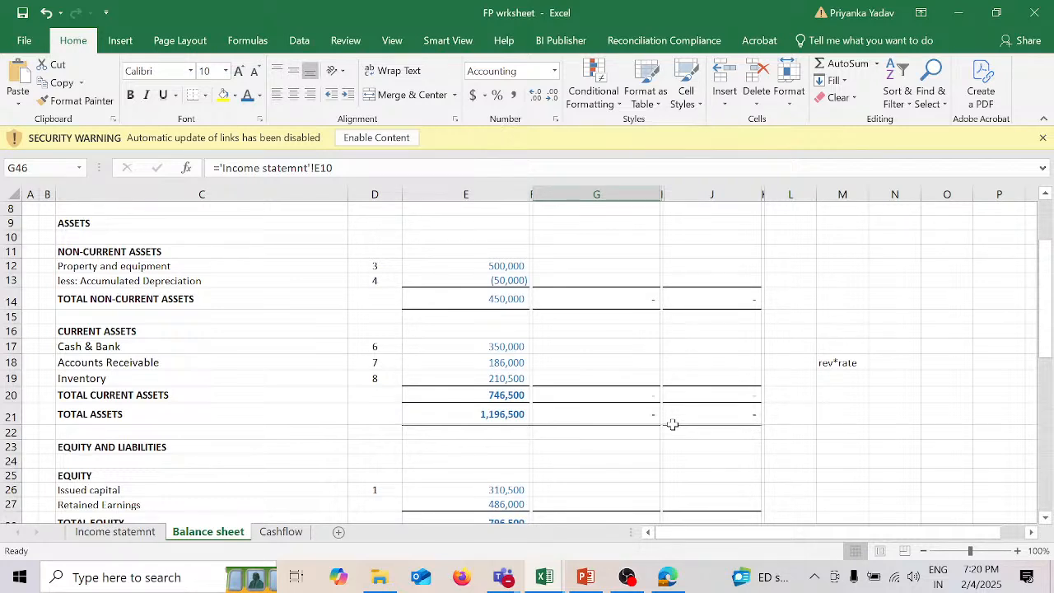
{"action": "left_click", "coordinate": [606, 264]}
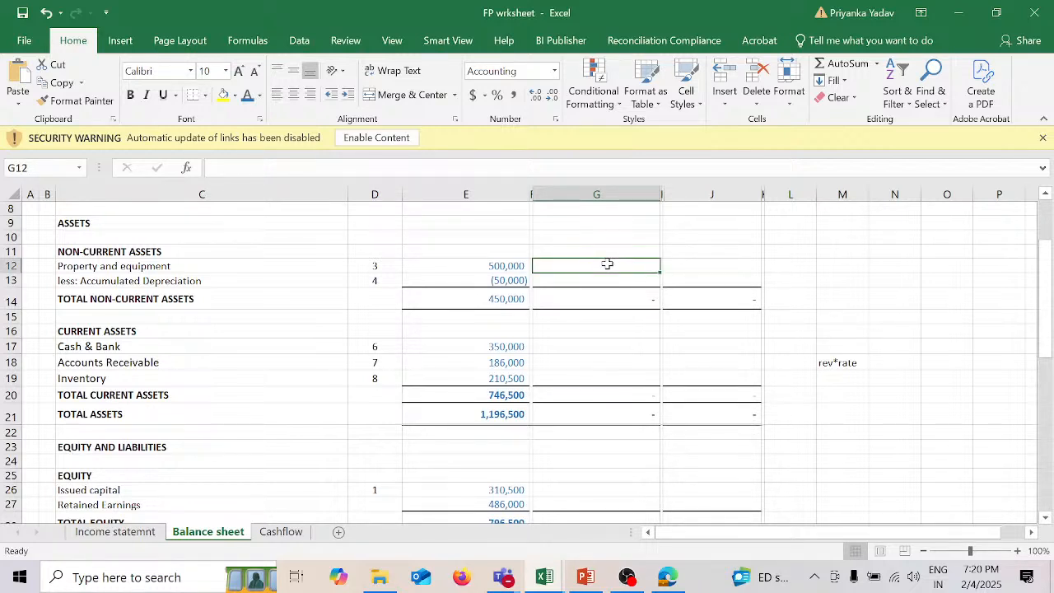
{"action": "type", "text": "="}
{"action": "left_click", "coordinate": [499, 301]}
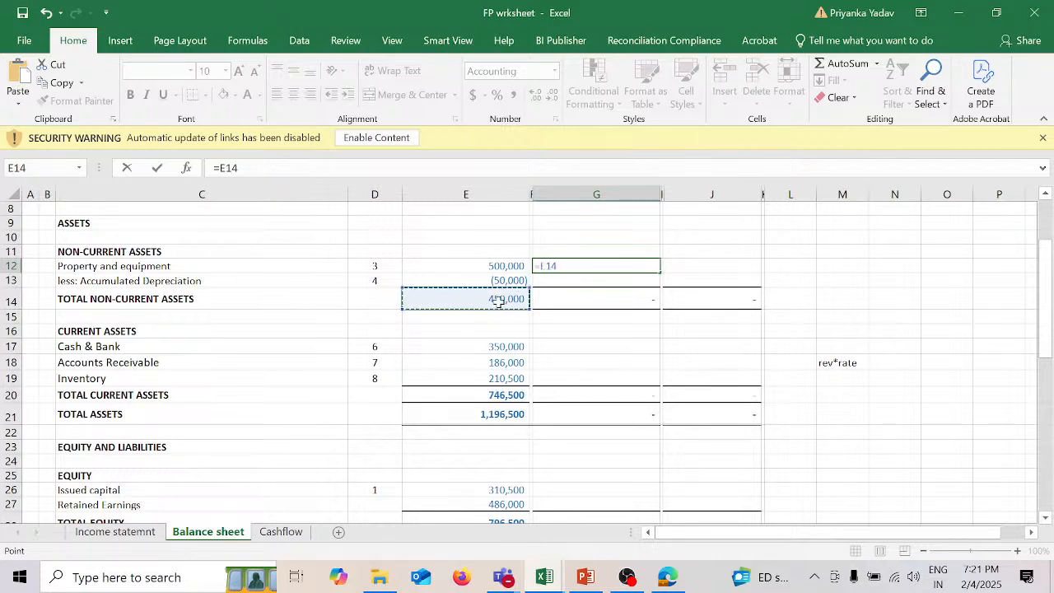
{"action": "key", "text": "Return"}
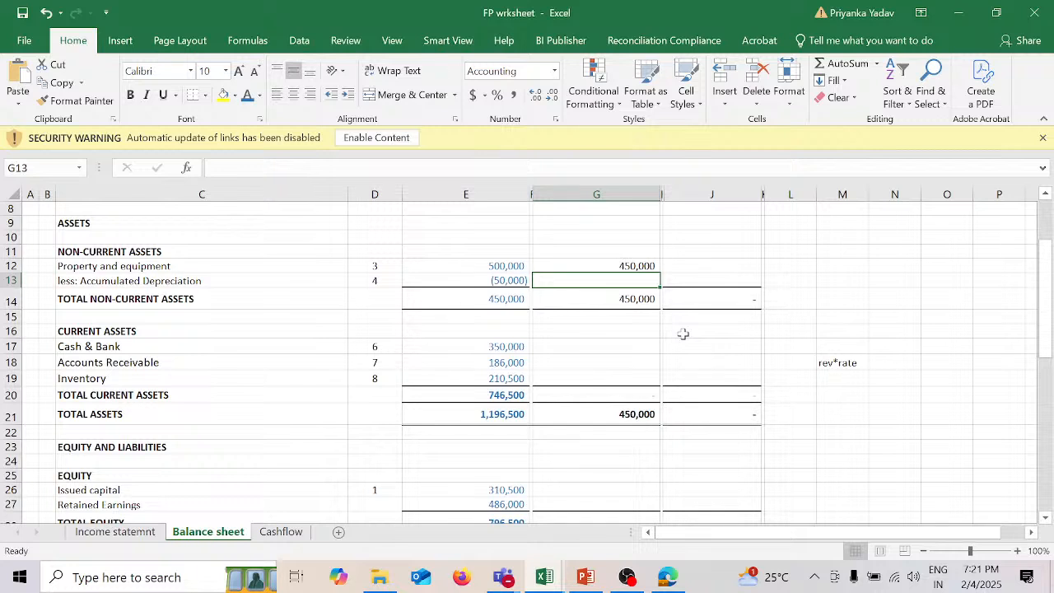
Step: Calculate the 2025 Accumulated Depreciation in G13 as 10% of Property and equipment, using =G12*10%
{"action": "type", "text": "="}
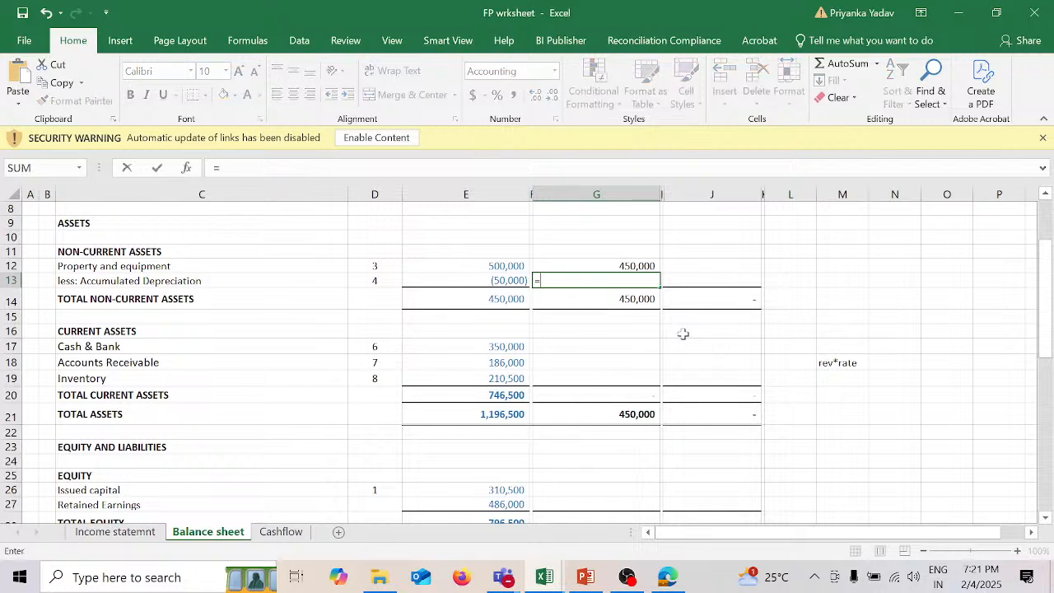
{"action": "key", "text": "Up"}
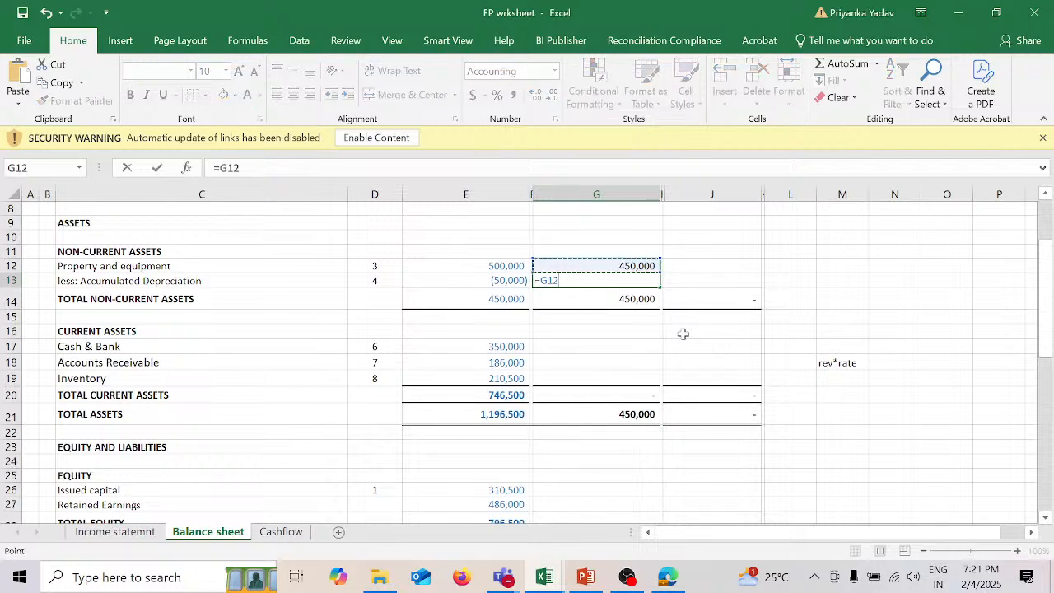
{"action": "type", "text": "*10%"}
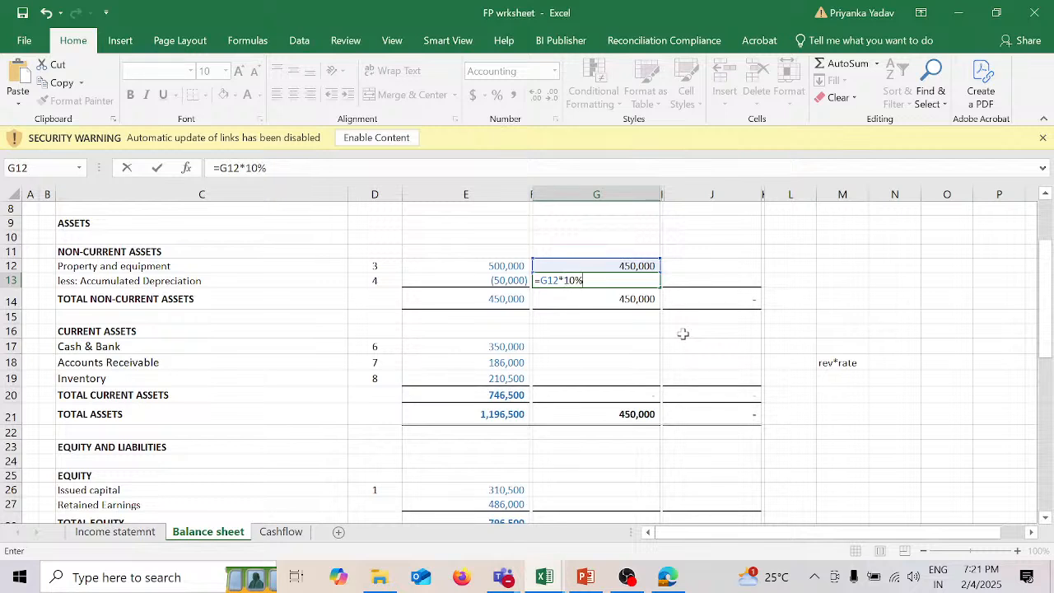
{"action": "key", "text": "Return"}
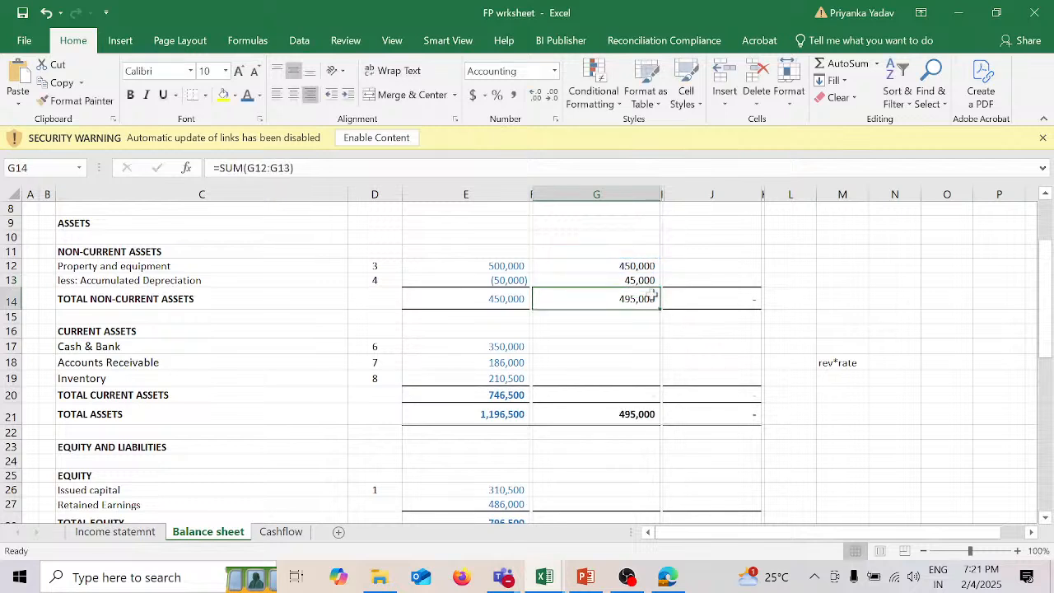
Step: Make the 2025 Accumulated Depreciation in G13 a deduction by changing its formula to =-G12*10%
{"action": "left_click", "coordinate": [640, 280]}
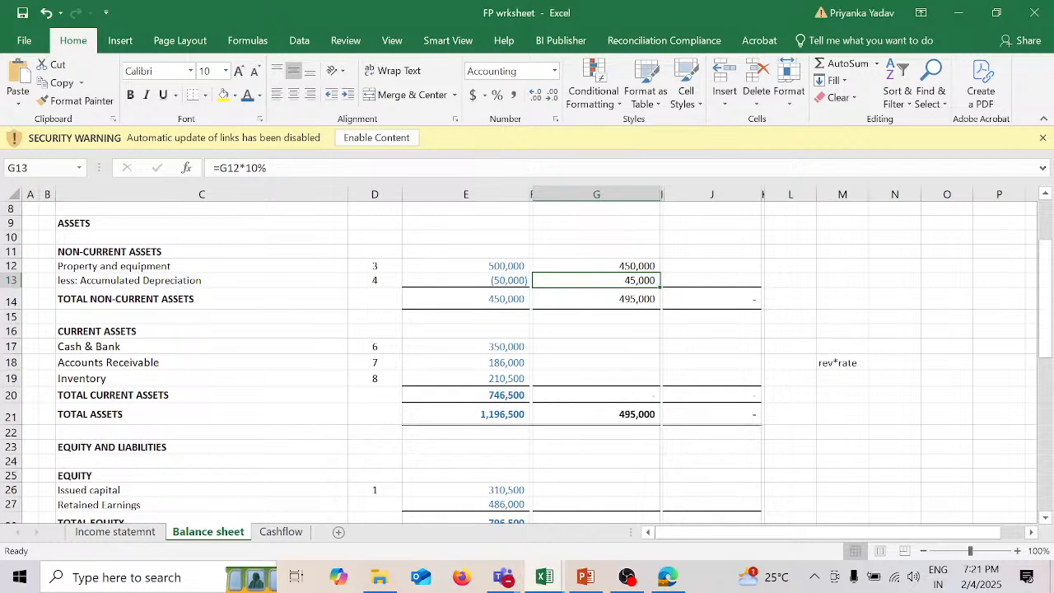
{"action": "left_click", "coordinate": [247, 168]}
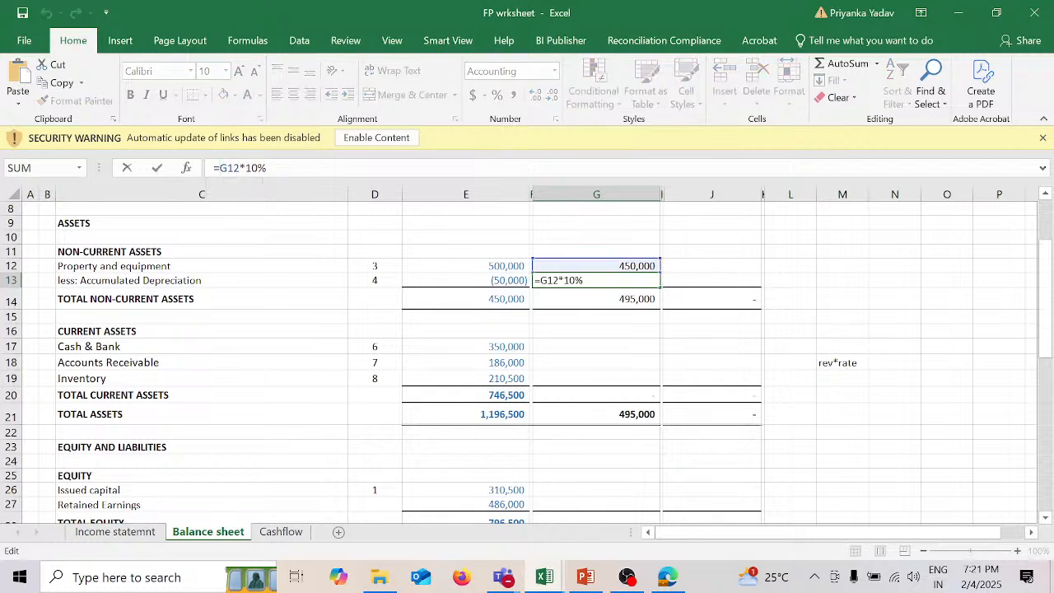
{"action": "type", "text": "-"}
{"action": "key", "text": "Return"}
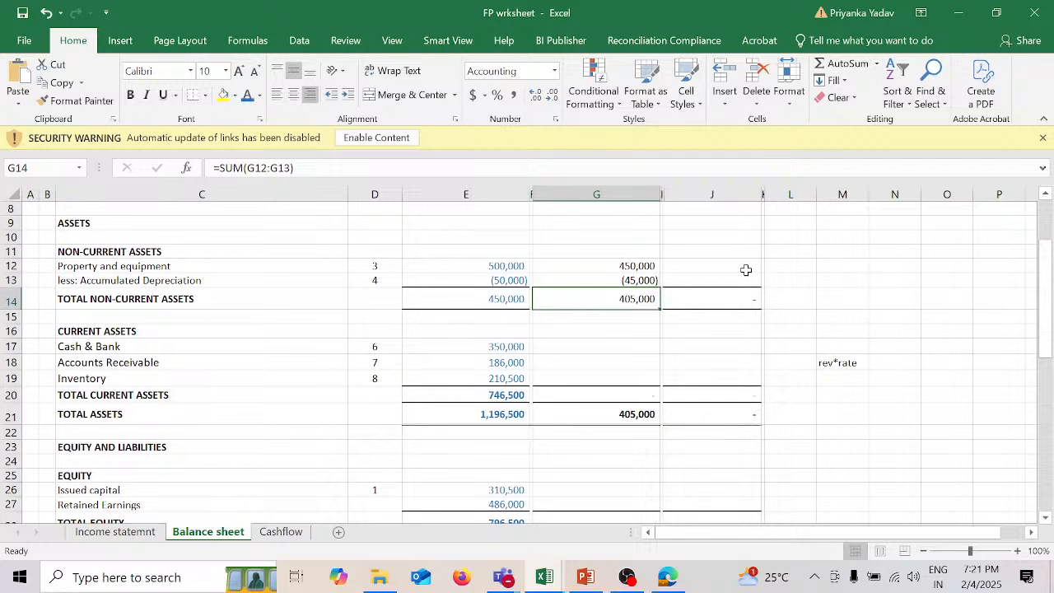
Step: Carry the 2025 total non-current assets into the 2026 Property and equipment cell J12, using =G14
{"action": "left_click", "coordinate": [743, 266]}
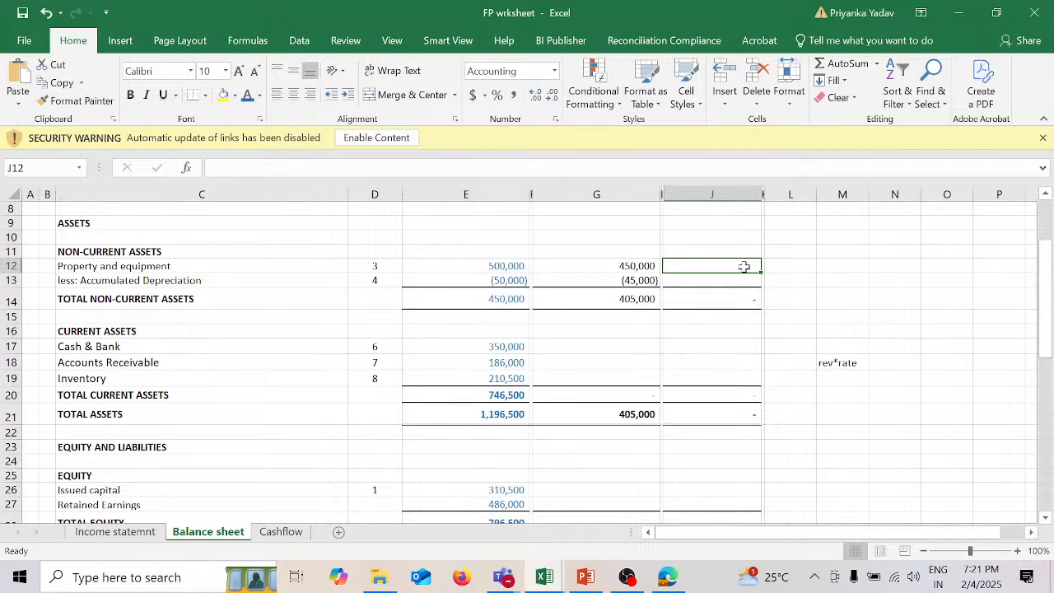
{"action": "type", "text": "="}
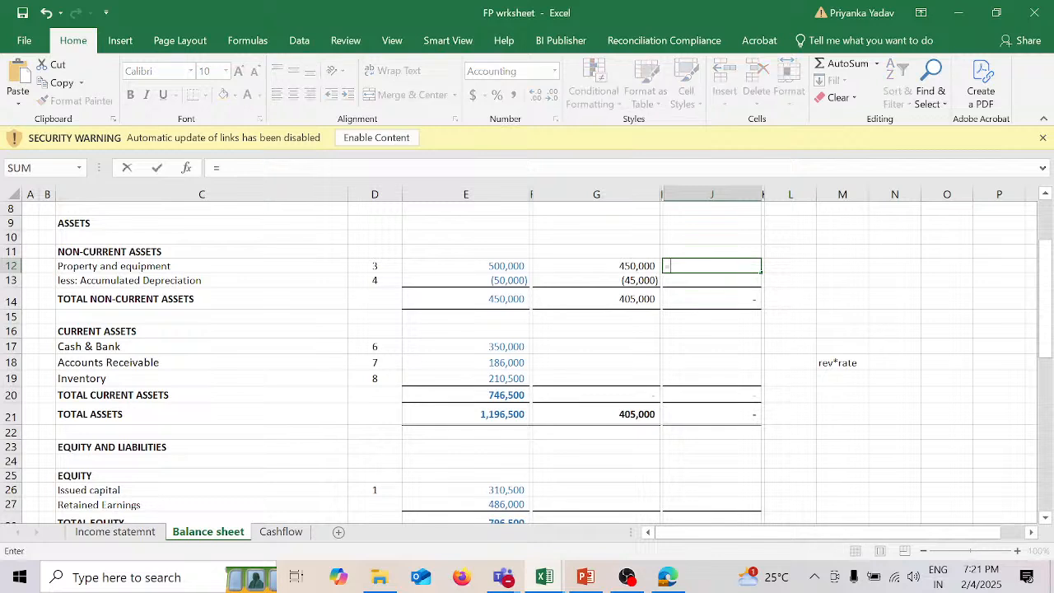
{"action": "left_click", "coordinate": [632, 299]}
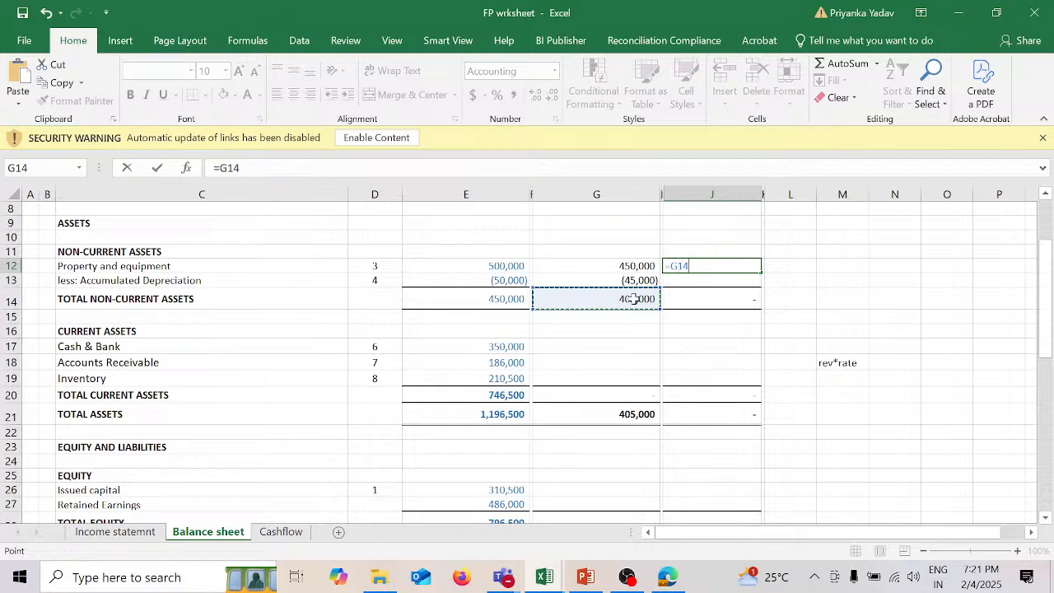
{"action": "key", "text": "Return"}
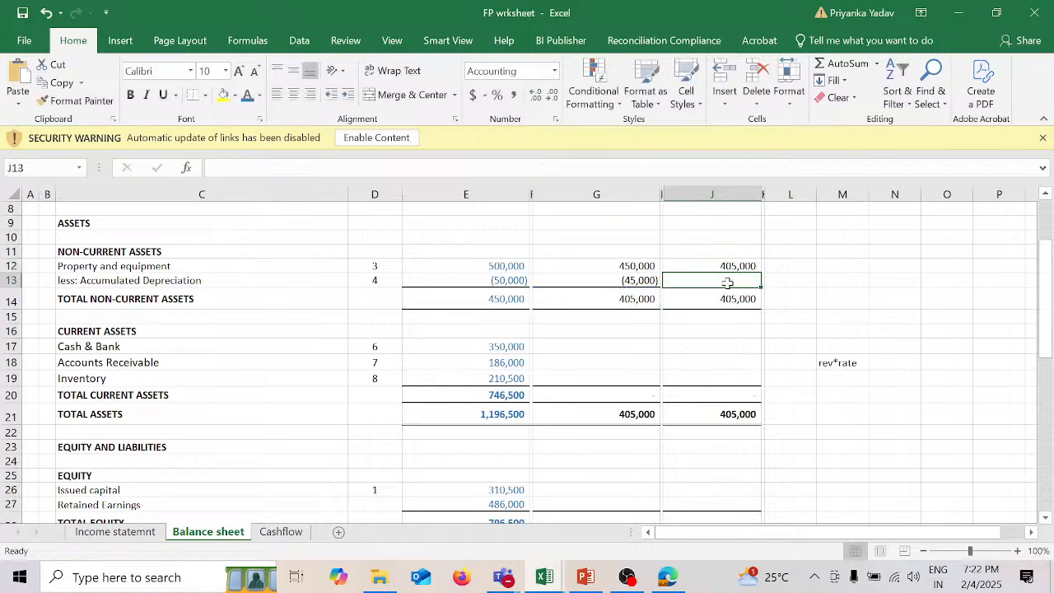
Step: Calculate the 2026 Accumulated Depreciation in J13 as a negative 10% of Property and equipment, using =-J12*10%
{"action": "type", "text": "=-"}
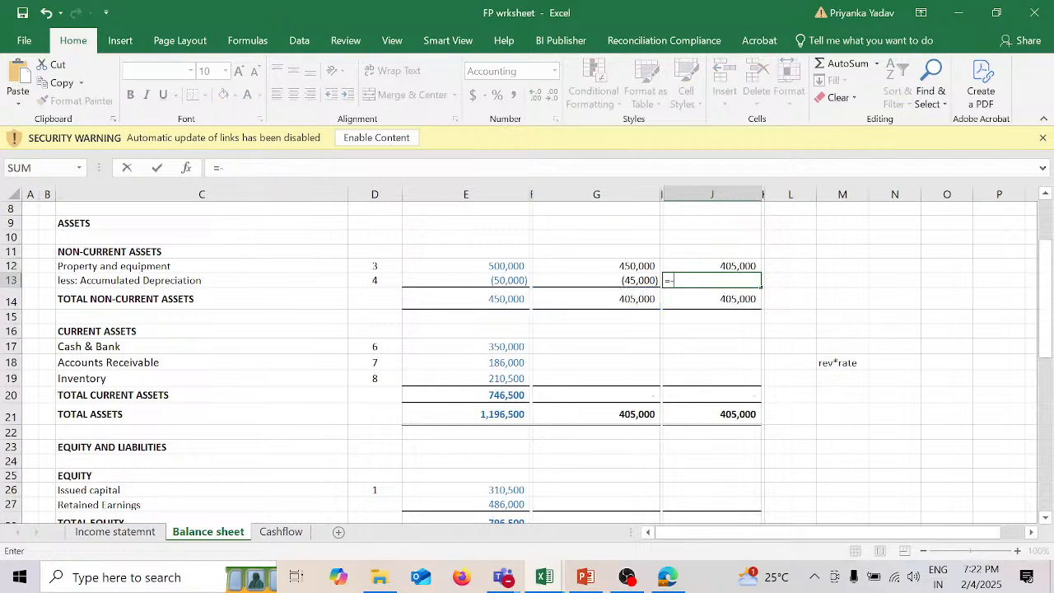
{"action": "key", "text": "Up"}
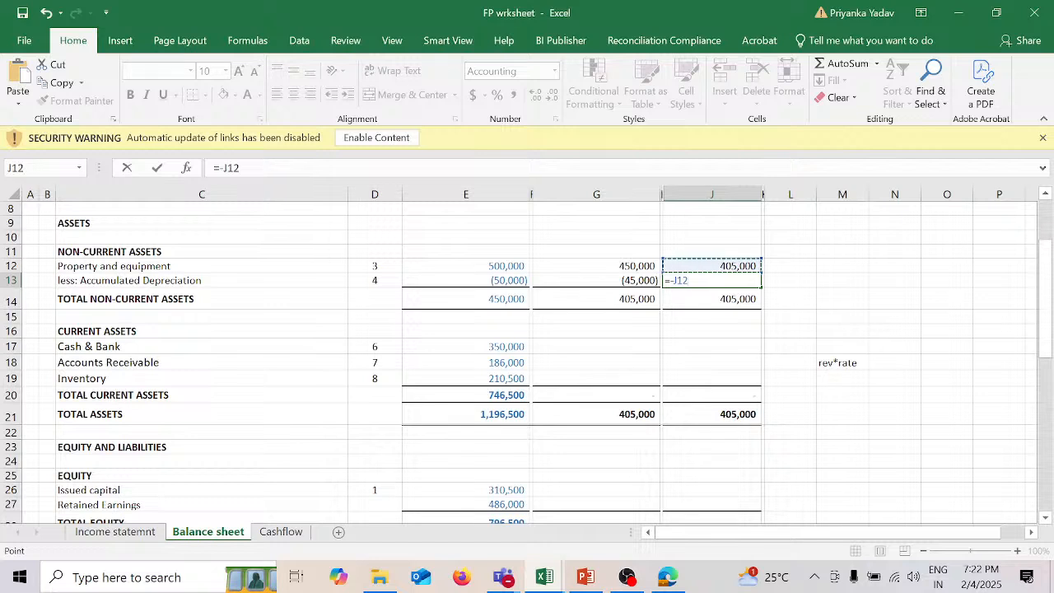
{"action": "type", "text": "*10%"}
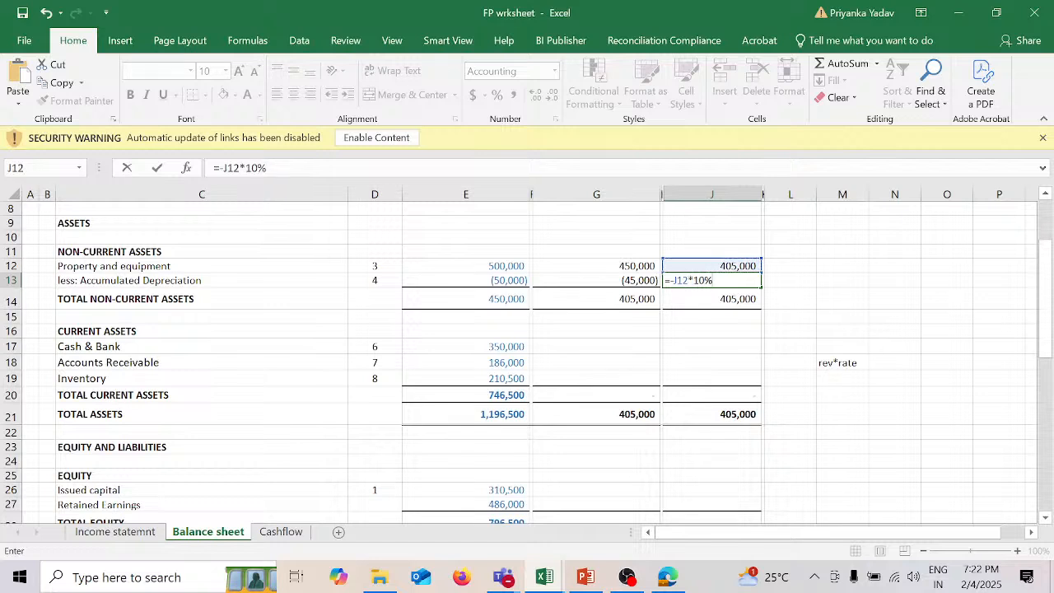
{"action": "key", "text": "Return"}
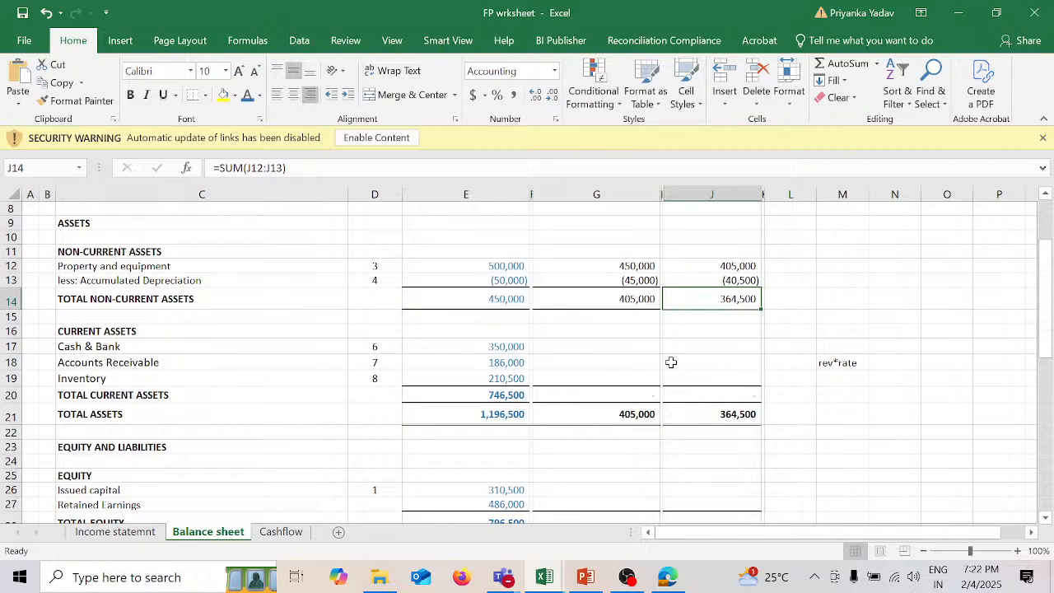
Step: Calculate the 2025 Accounts Receivable in G18 as Net Revenue times the Accounts Receivable rate, using =G46*G49
{"action": "left_click", "coordinate": [629, 359]}
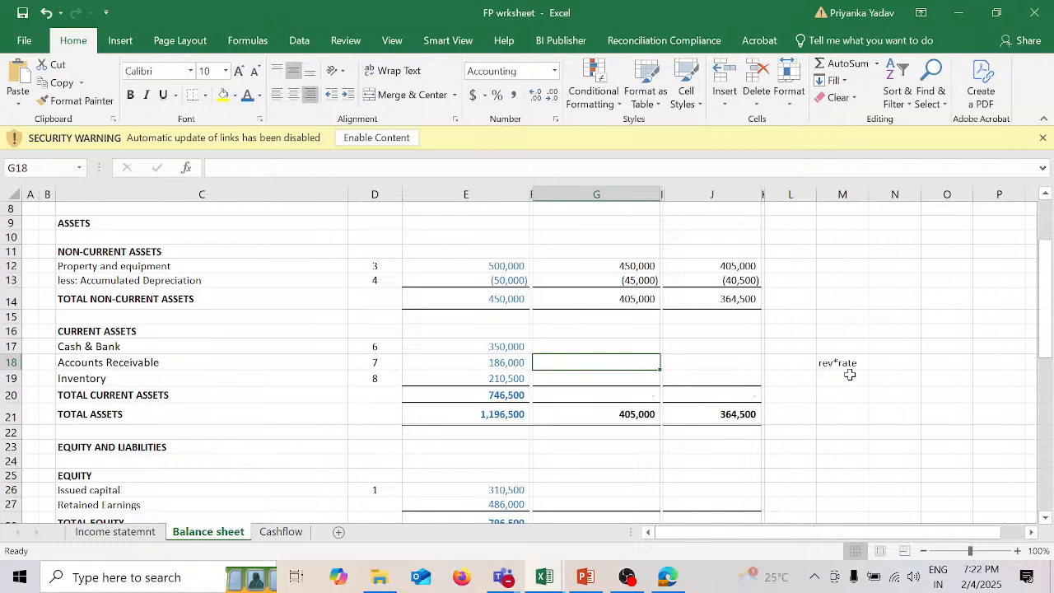
{"action": "type", "text": "="}
{"action": "scroll", "coordinate": [690, 431], "scroll_direction": "down", "scroll_amount": 7}
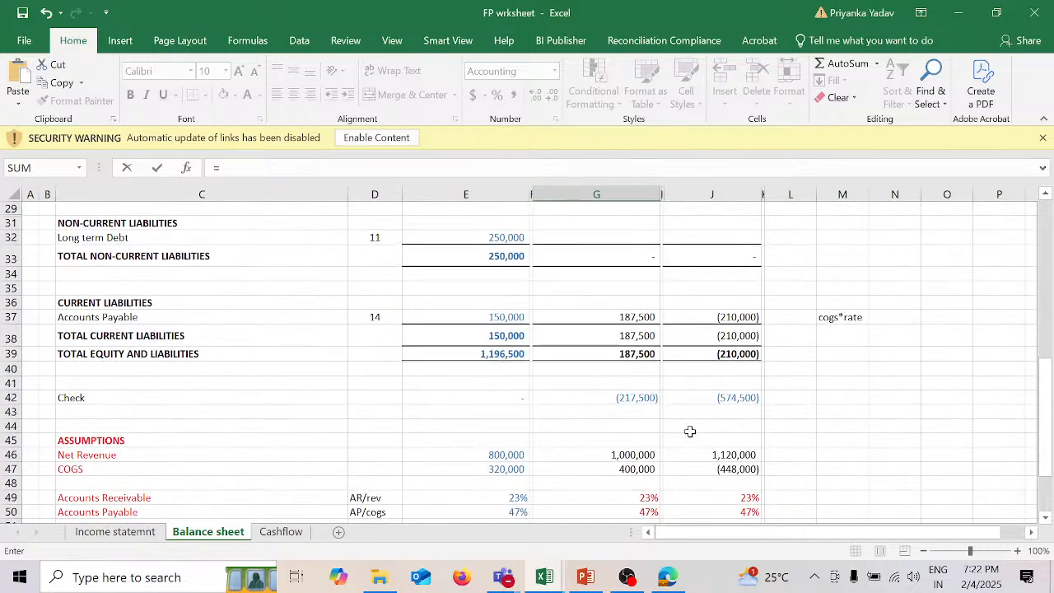
{"action": "left_click", "coordinate": [646, 455]}
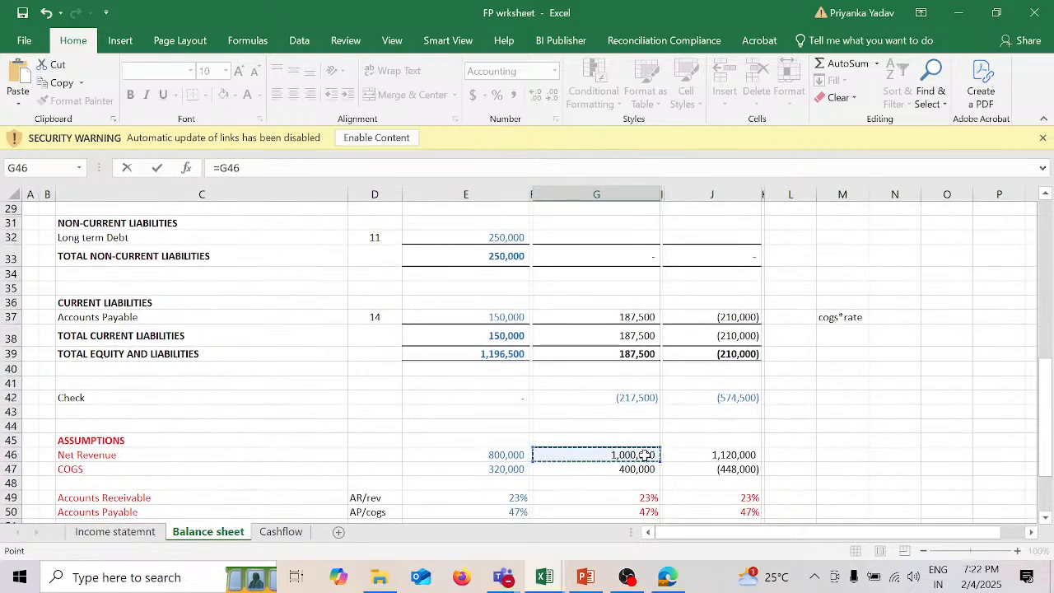
{"action": "type", "text": "*"}
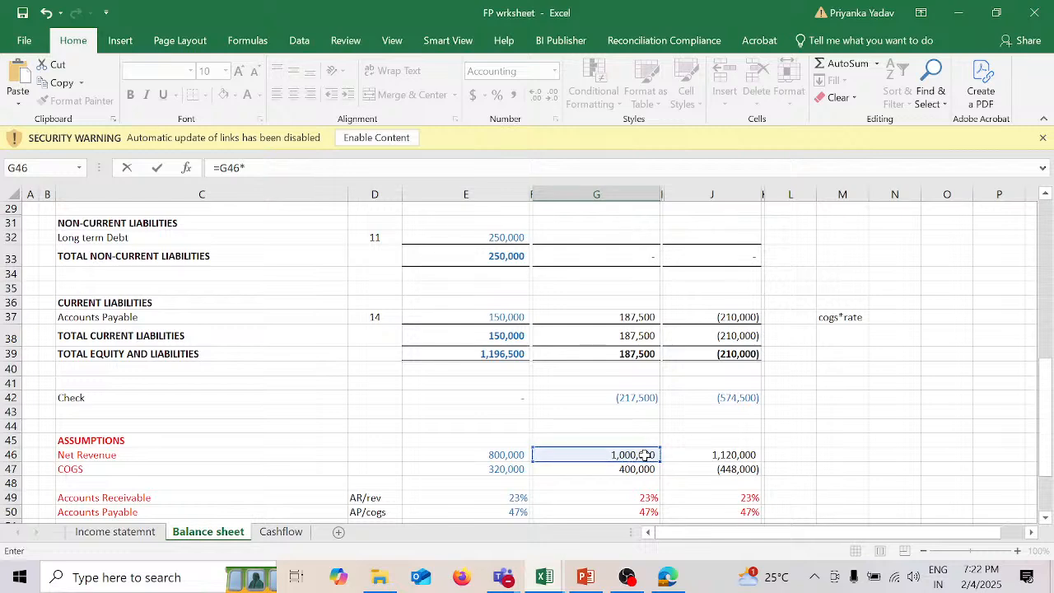
{"action": "left_click", "coordinate": [651, 499]}
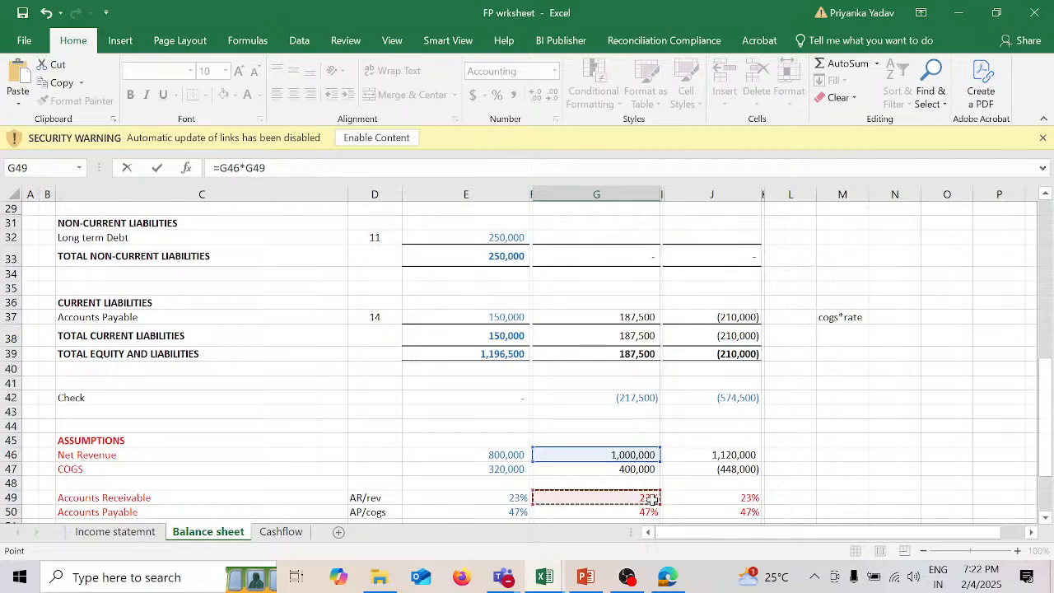
{"action": "key", "text": "Return"}
Step: Copy the 2025 Accounts Receivable formula from G18 into the 2026 cell J18
{"action": "scroll", "coordinate": [701, 420], "scroll_direction": "up", "scroll_amount": 1}
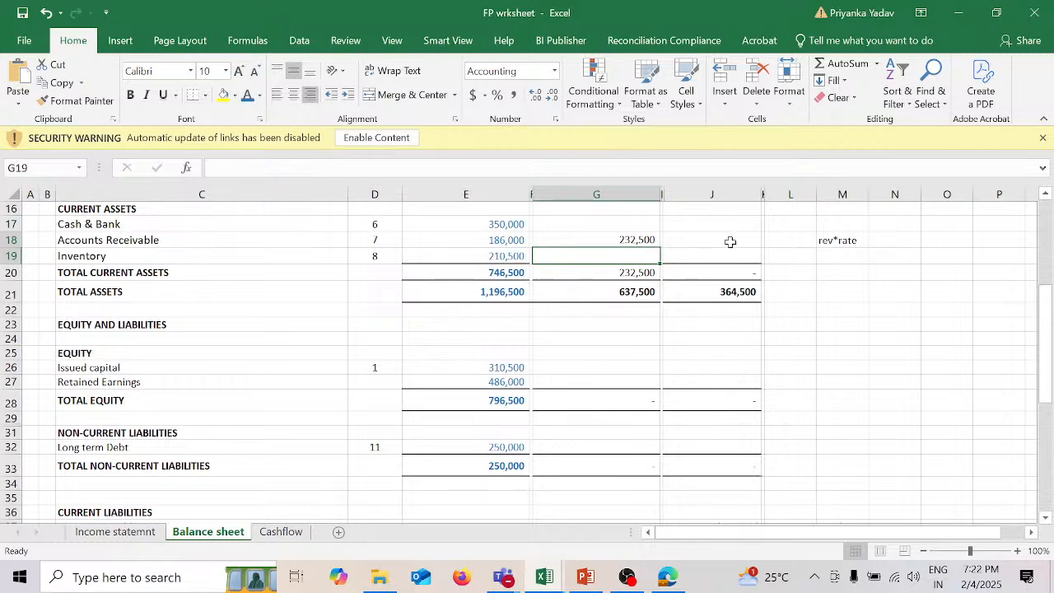
{"action": "left_click", "coordinate": [646, 240]}
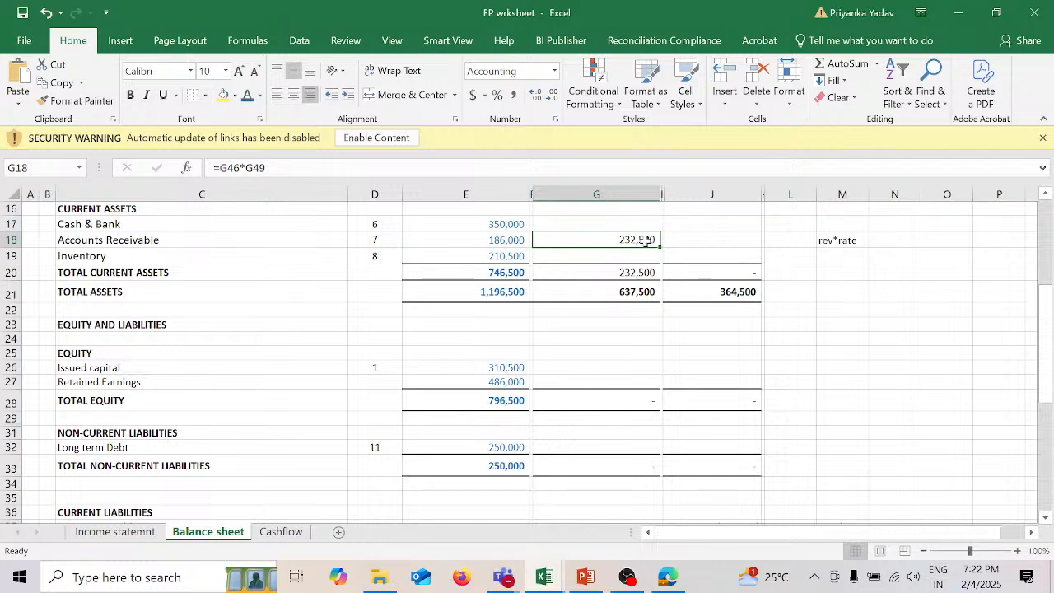
{"action": "key", "text": "ctrl+c"}
{"action": "key", "text": "Right"}
{"action": "key", "text": "ctrl+v"}
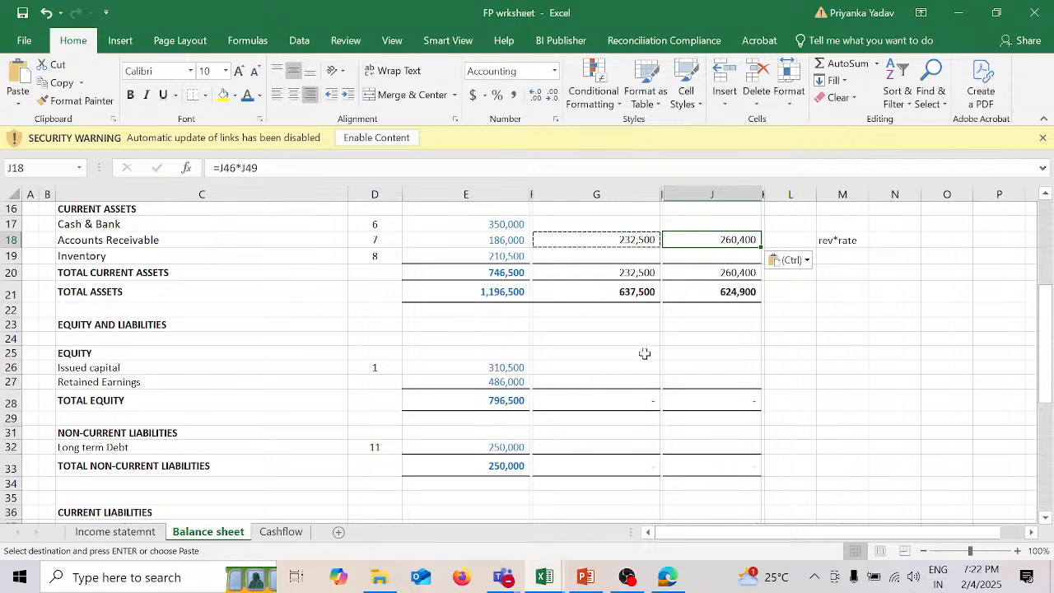
Step: Copy the 2024 Issued capital of 310,500 from E26 into the 2025 and 2026 cells G26 and J26
{"action": "scroll", "coordinate": [644, 353], "scroll_direction": "down", "scroll_amount": 2}
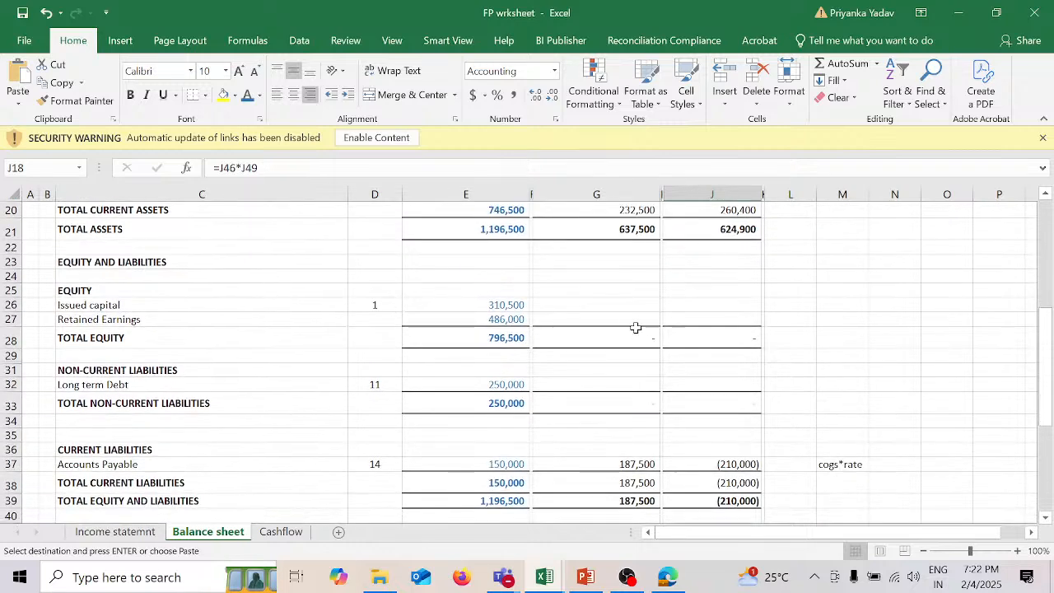
{"action": "left_click", "coordinate": [513, 304]}
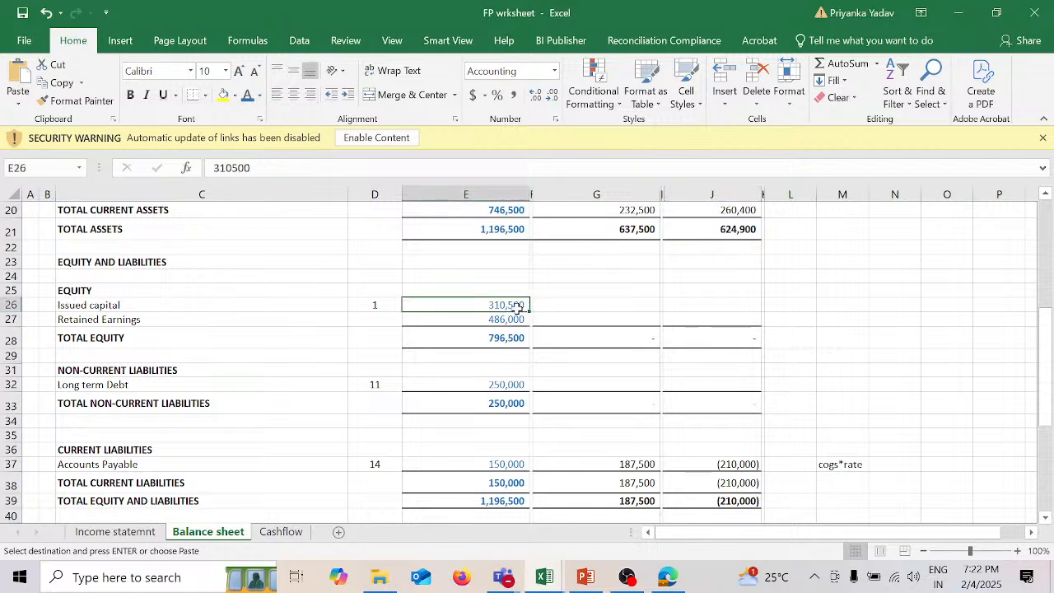
{"action": "key", "text": "ctrl+c"}
{"action": "key", "text": "Right"}
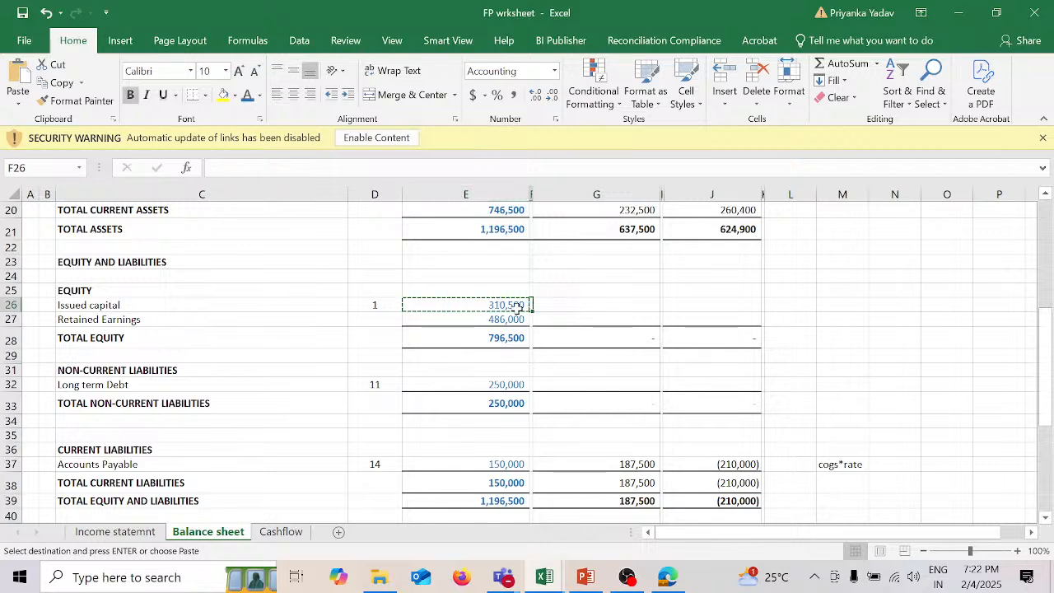
{"action": "key", "text": "Right"}
{"action": "key", "text": "ctrl+v"}
{"action": "key", "text": "Right"}
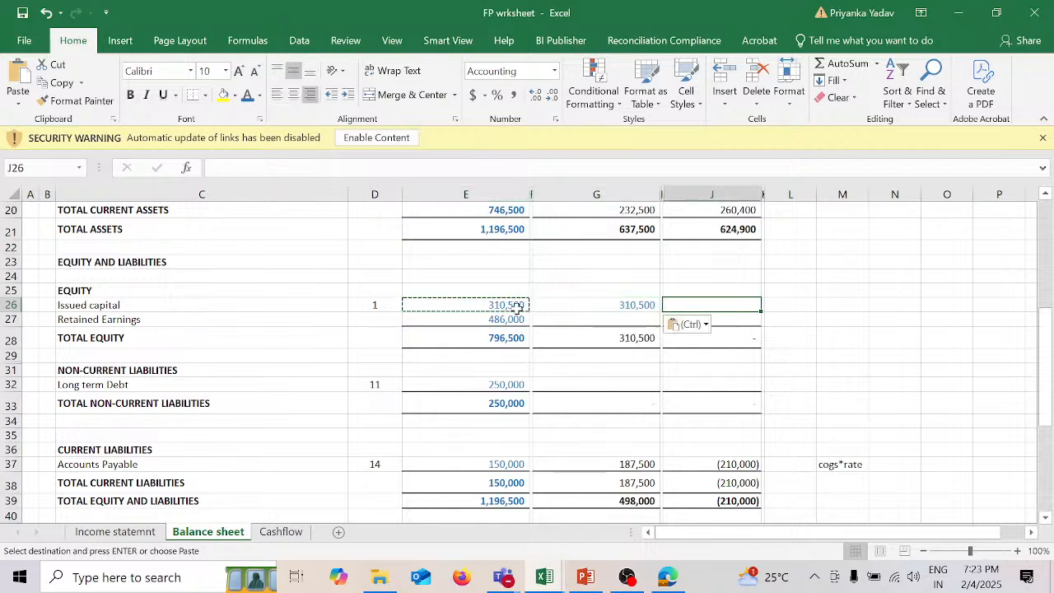
{"action": "key", "text": "ctrl+v"}
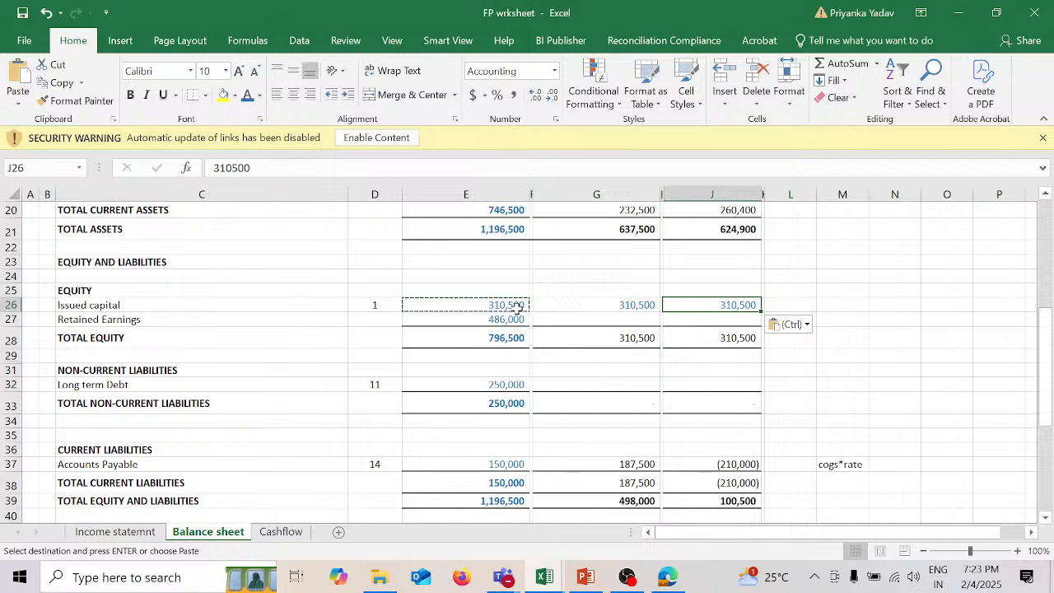
Step: Review the New Borrowing and Debt repayment assumptions against the 2024 Long term Debt, including the 2025 repayment formula in G53
{"action": "left_click", "coordinate": [640, 318]}
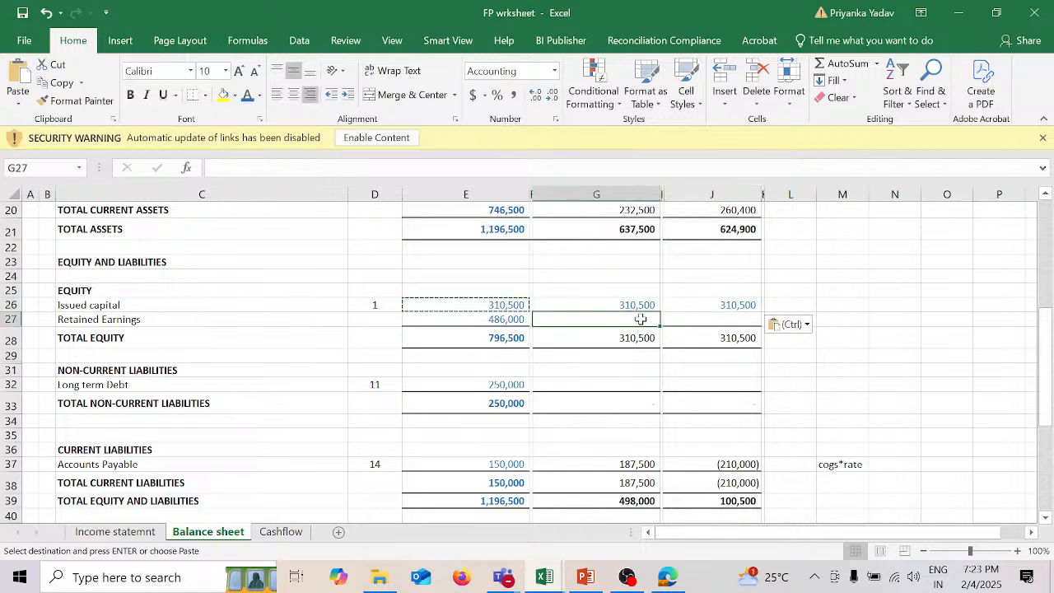
{"action": "left_click", "coordinate": [618, 380]}
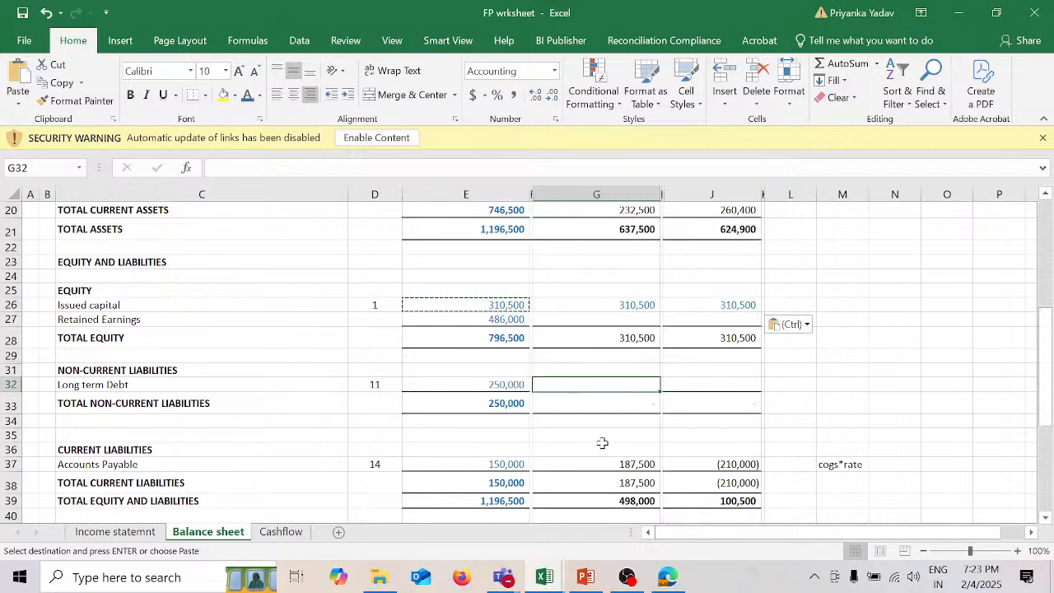
{"action": "scroll", "coordinate": [602, 442], "scroll_direction": "down", "scroll_amount": 8}
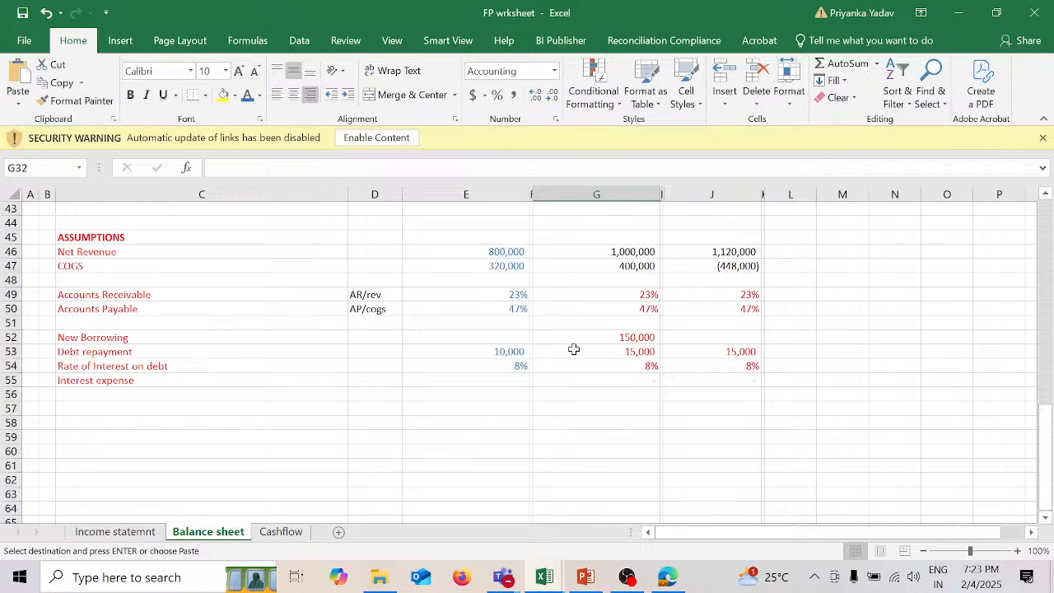
{"action": "scroll", "coordinate": [571, 349], "scroll_direction": "up", "scroll_amount": 5}
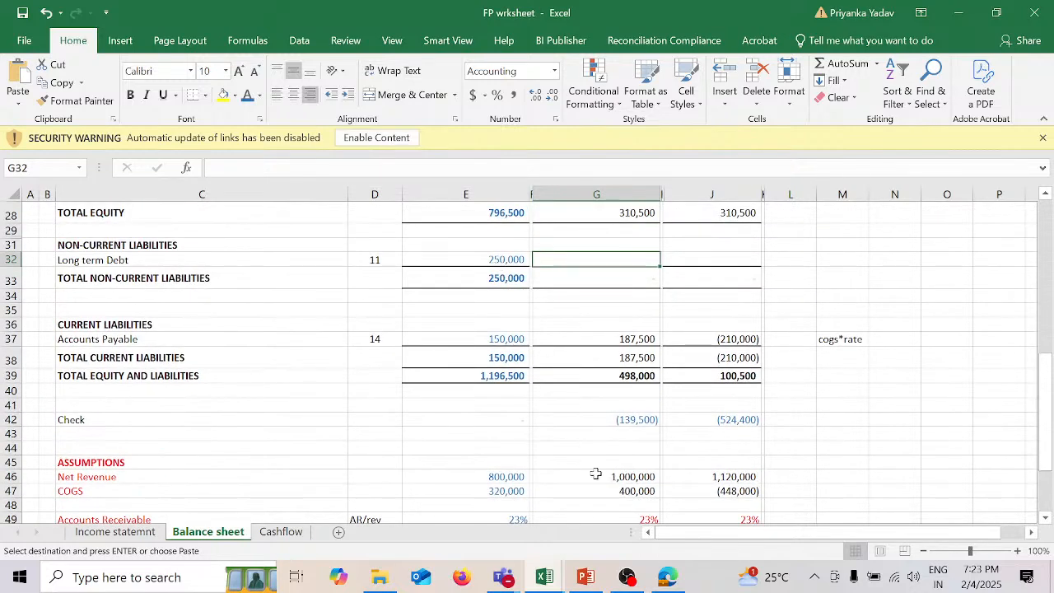
{"action": "scroll", "coordinate": [595, 472], "scroll_direction": "down", "scroll_amount": 5}
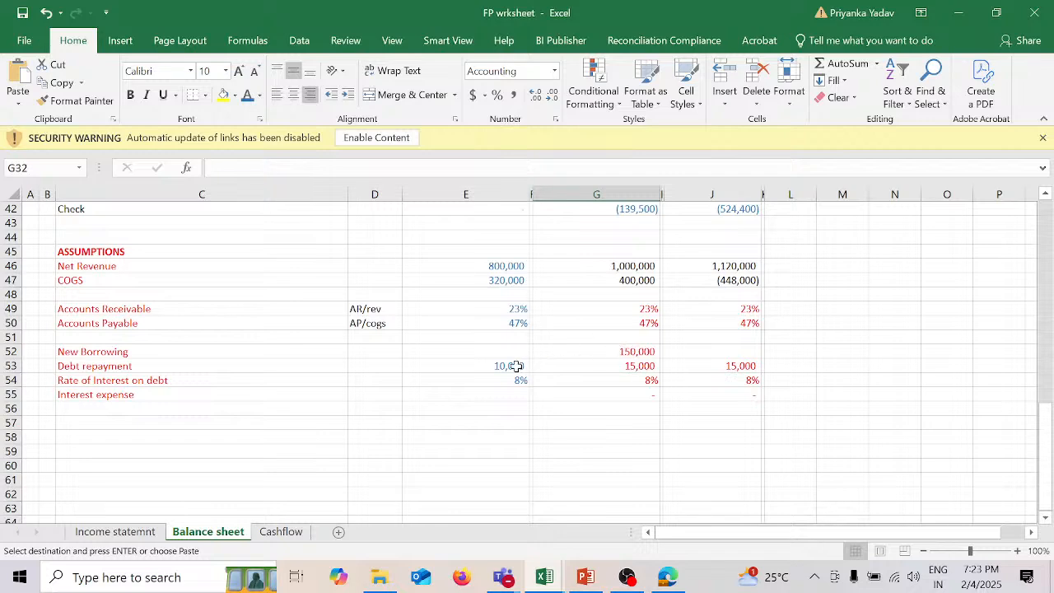
{"action": "scroll", "coordinate": [613, 352], "scroll_direction": "up", "scroll_amount": 4}
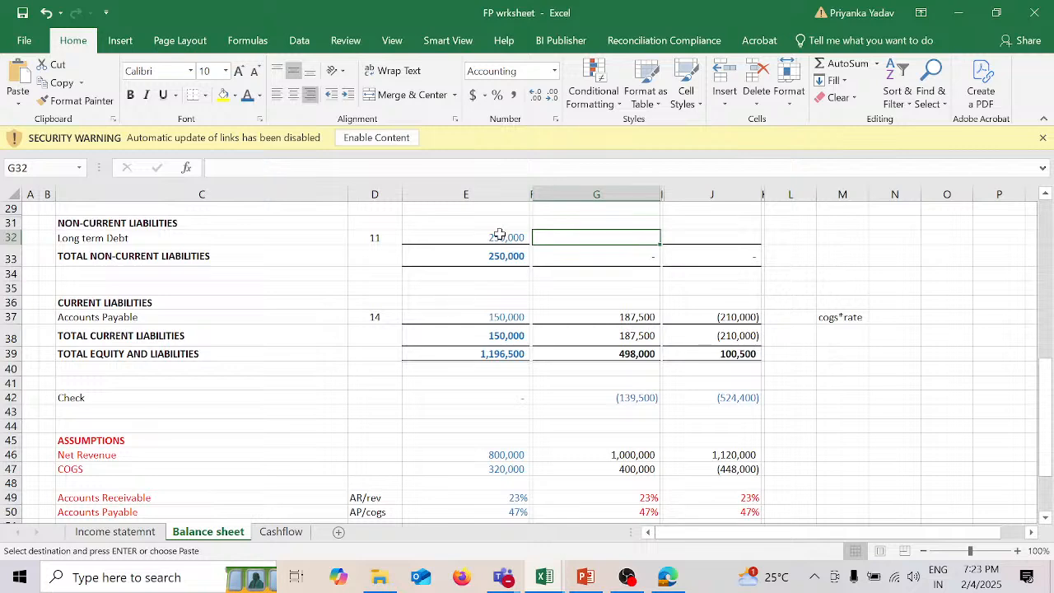
{"action": "scroll", "coordinate": [560, 391], "scroll_direction": "down", "scroll_amount": 4}
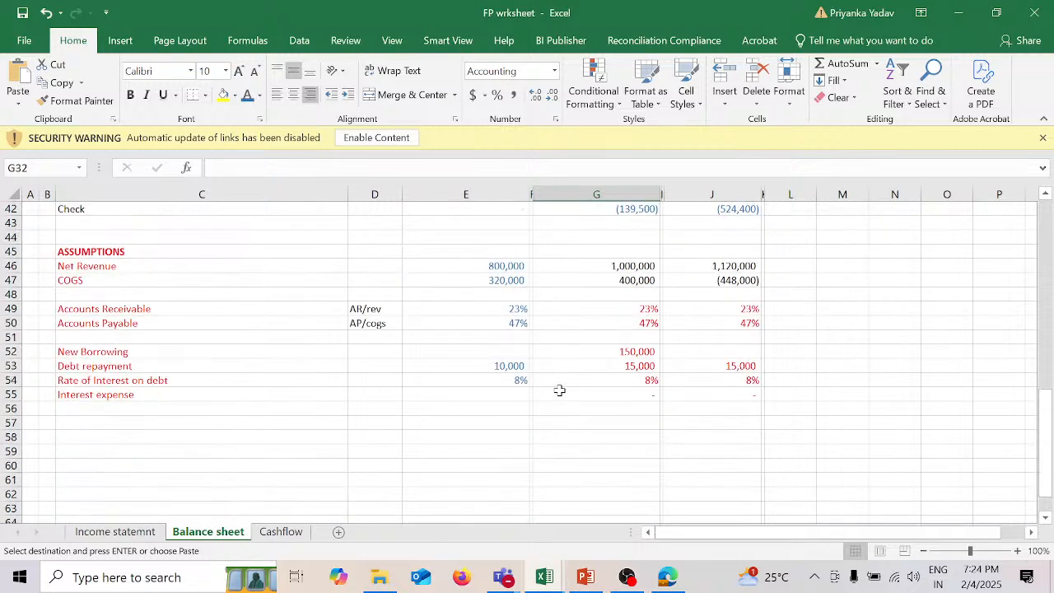
{"action": "left_click", "coordinate": [613, 365]}
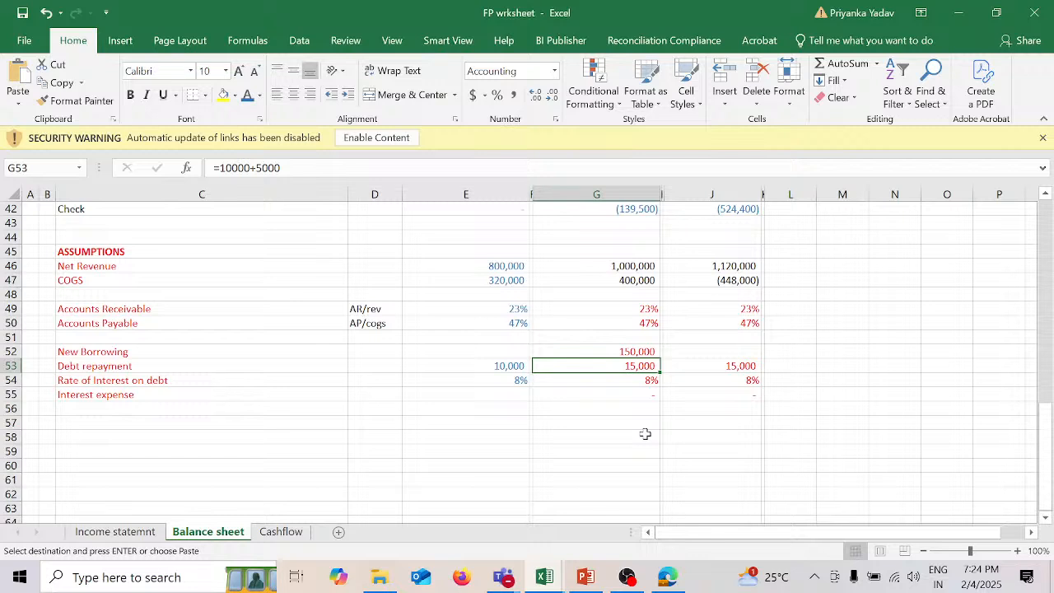
Step: Calculate the 2025 Long term Debt in G32 as prior-year debt plus New Borrowing minus Debt repayment, using =E32+G52-G53
{"action": "scroll", "coordinate": [644, 434], "scroll_direction": "up", "scroll_amount": 5}
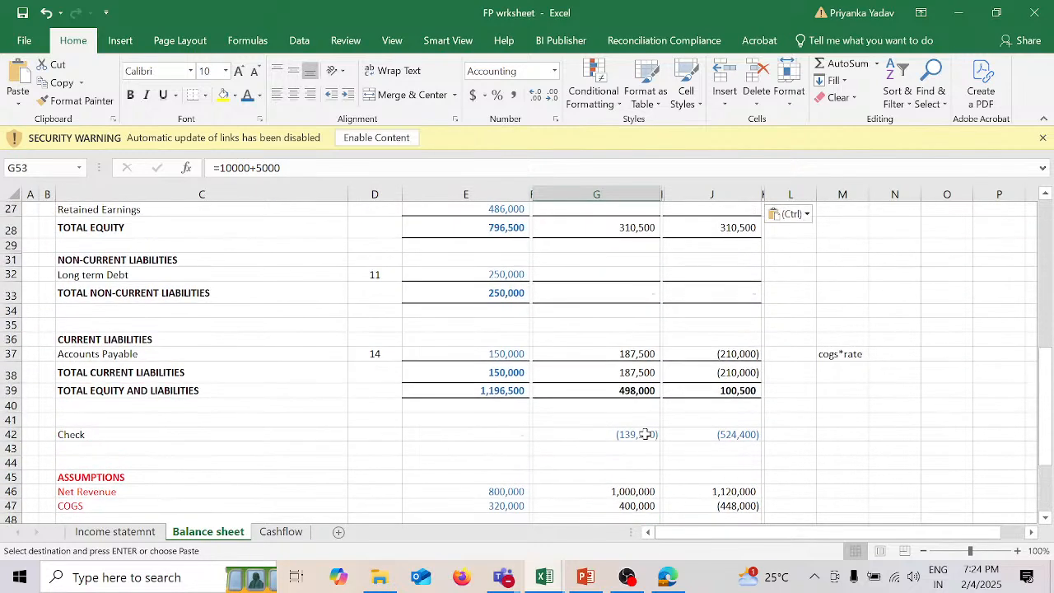
{"action": "left_click", "coordinate": [633, 274]}
{"action": "type", "text": "="}
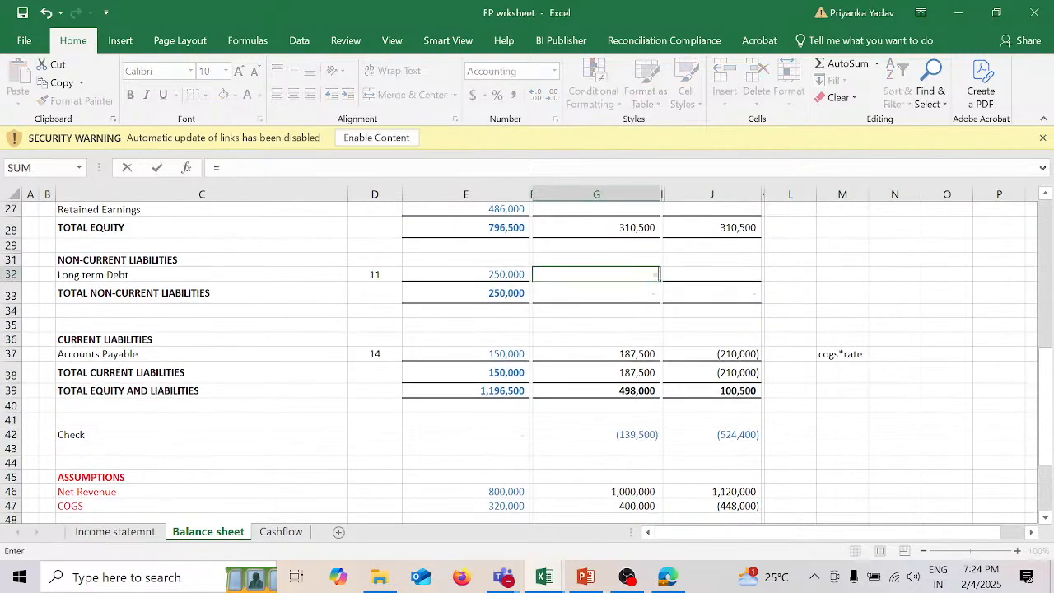
{"action": "left_click", "coordinate": [512, 274]}
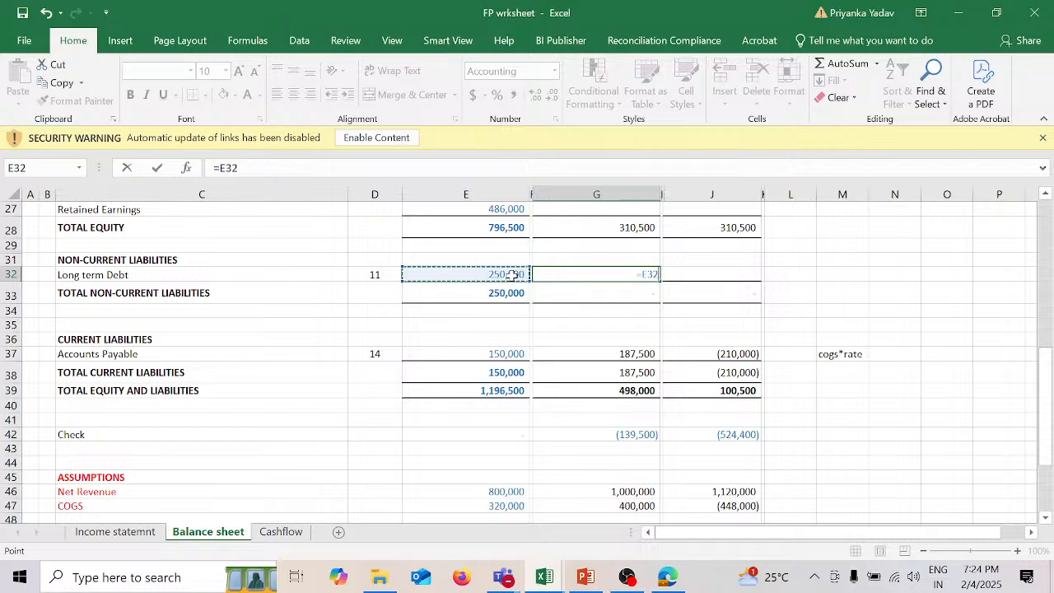
{"action": "type", "text": "+"}
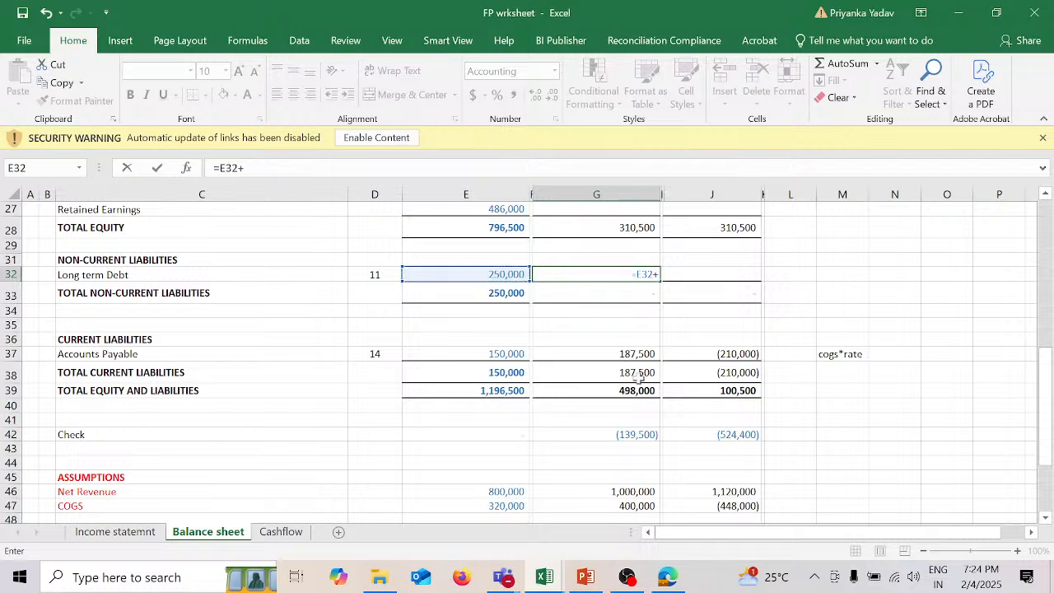
{"action": "scroll", "coordinate": [638, 376], "scroll_direction": "down", "scroll_amount": 4}
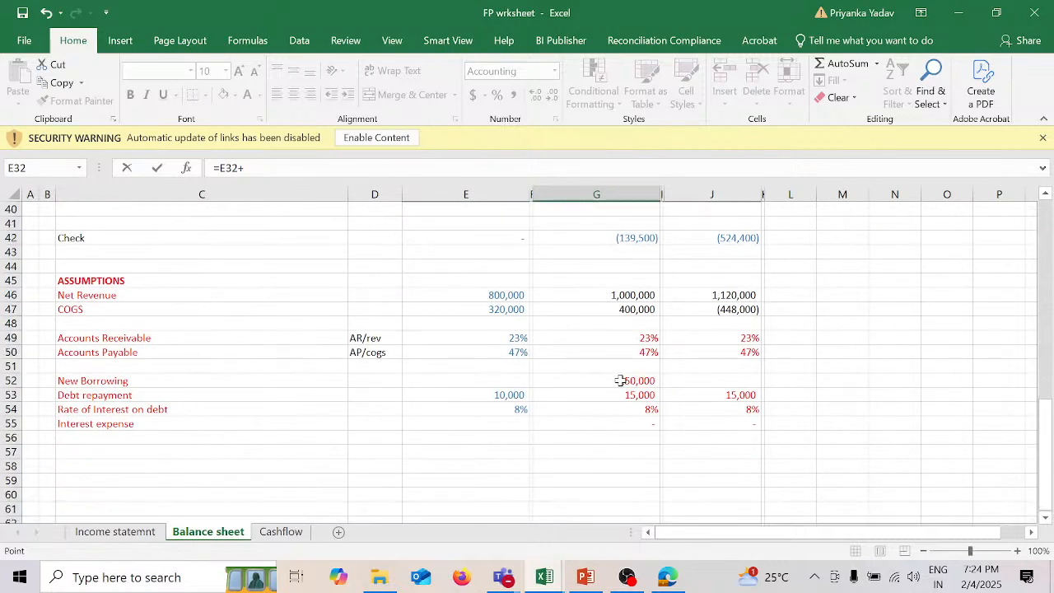
{"action": "left_click", "coordinate": [619, 380]}
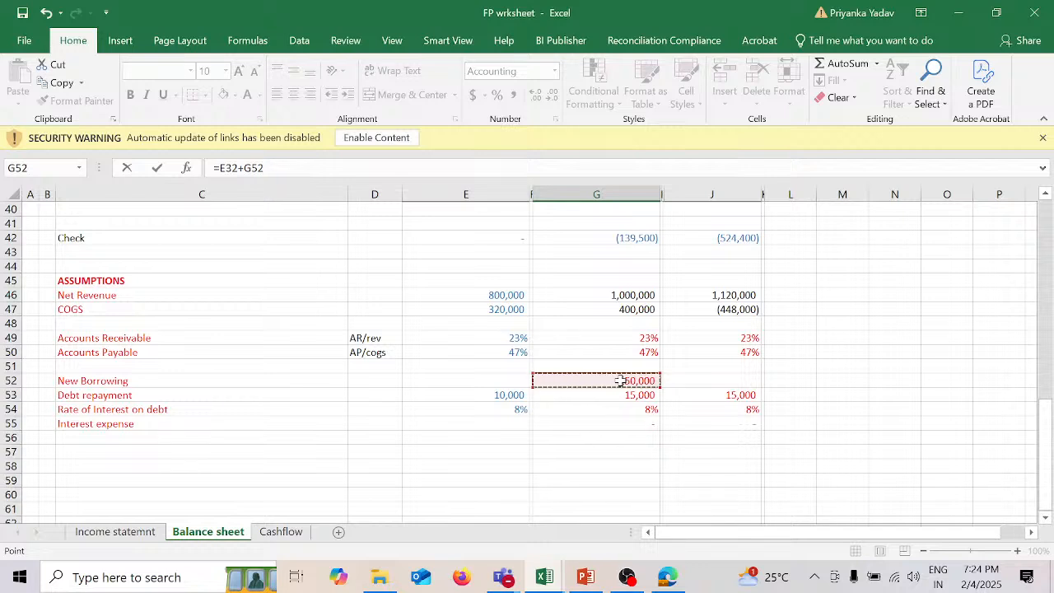
{"action": "type", "text": "-"}
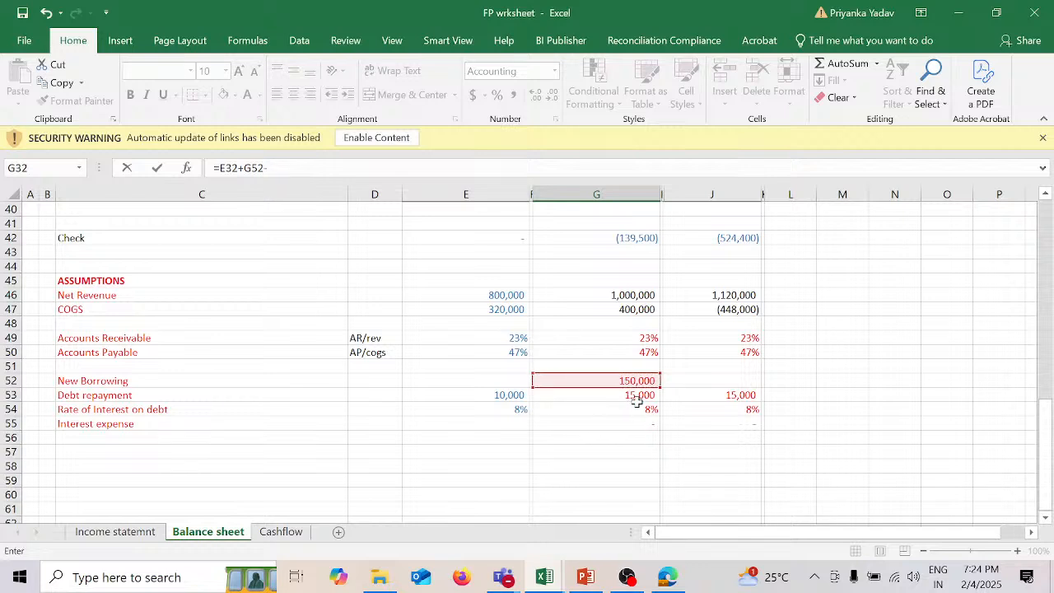
{"action": "left_click", "coordinate": [636, 397]}
{"action": "key", "text": "Return"}
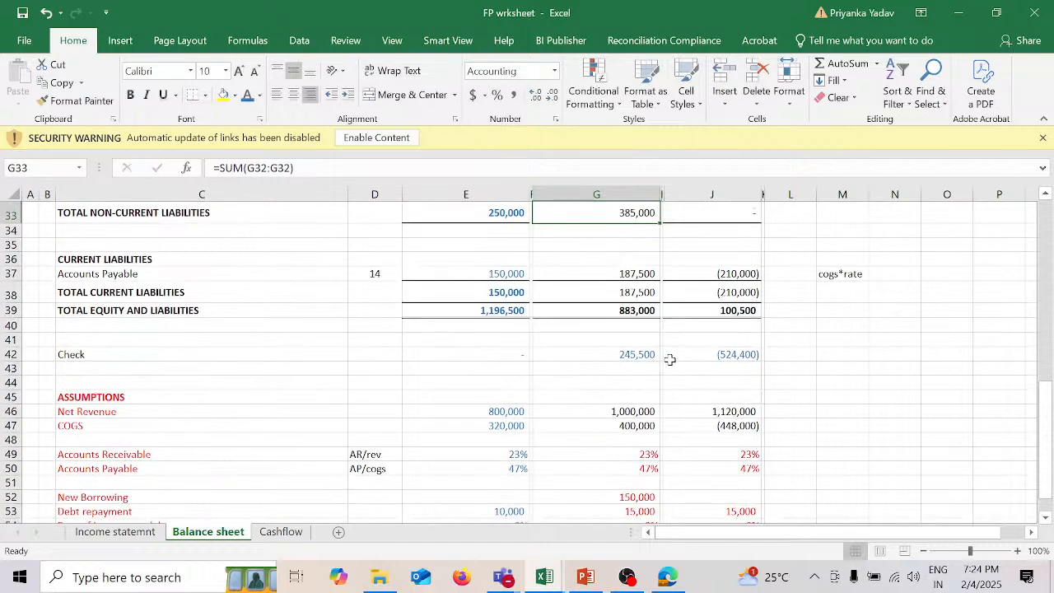
Step: Copy the 2025 Long term Debt formula from G32 across the row into the 2026 cell J32
{"action": "scroll", "coordinate": [670, 360], "scroll_direction": "up", "scroll_amount": 2}
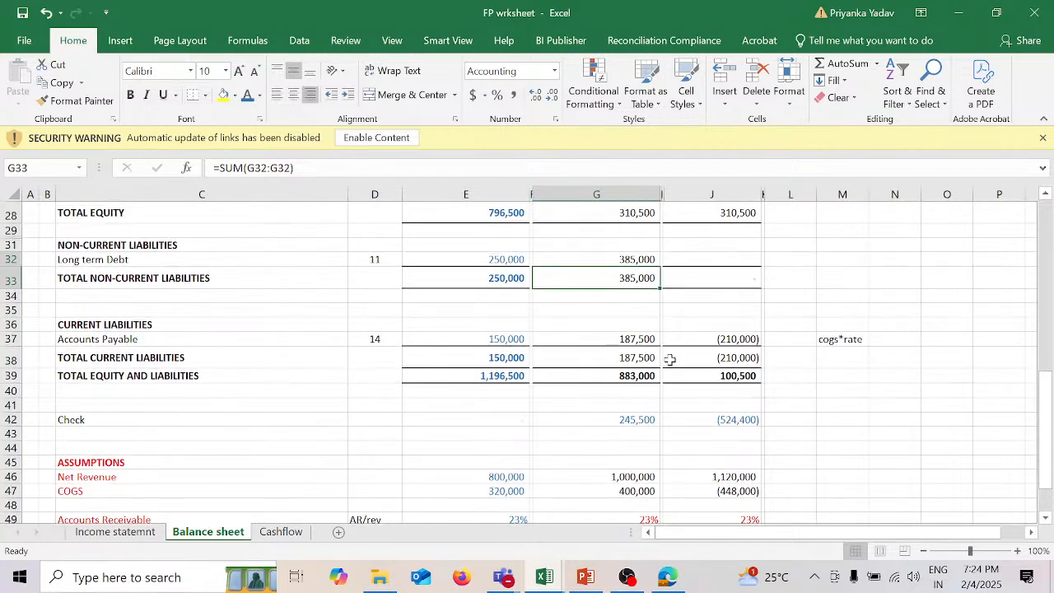
{"action": "left_click", "coordinate": [642, 258]}
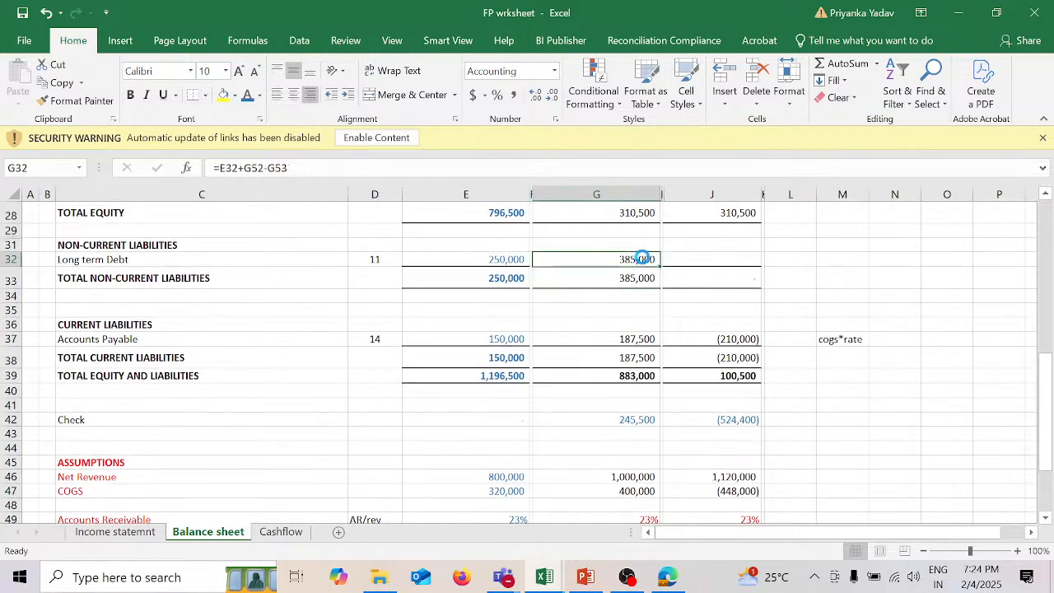
{"action": "key", "text": "ctrl+c"}
{"action": "key", "text": "ctrl+v"}
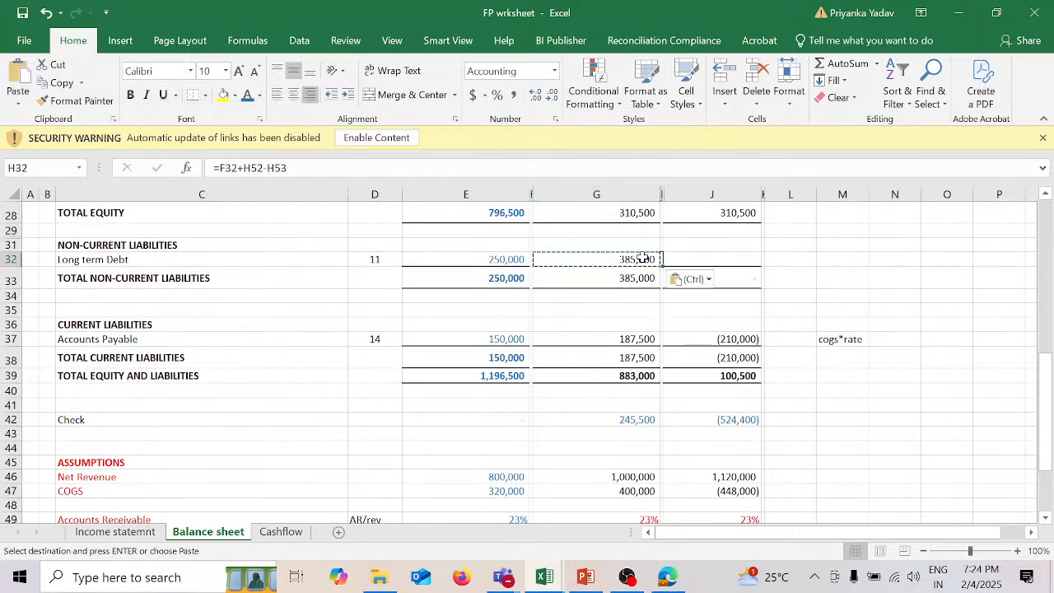
{"action": "key", "text": "Right"}
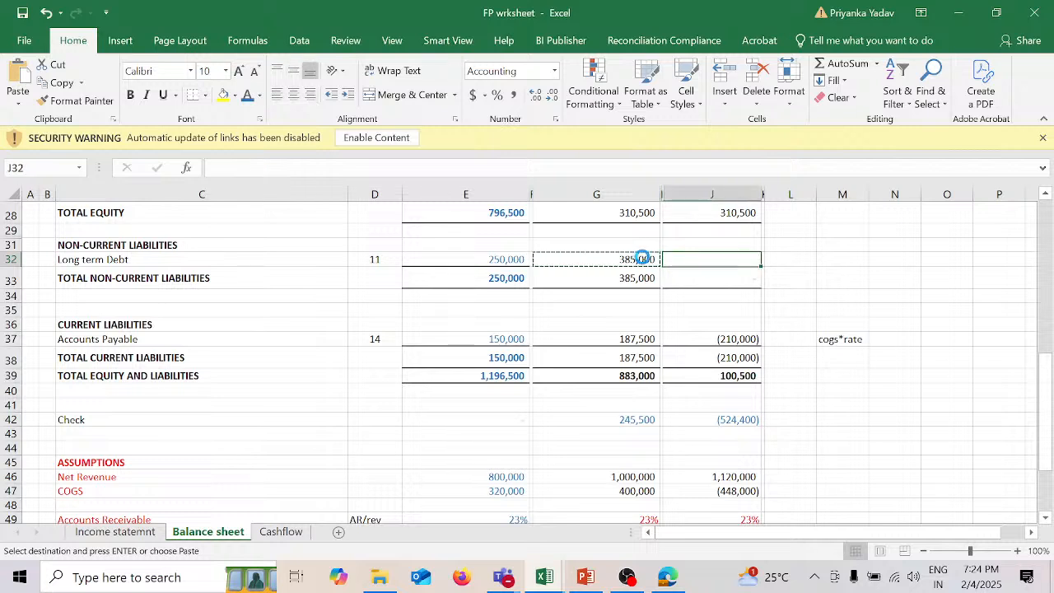
{"action": "key", "text": "ctrl+v"}
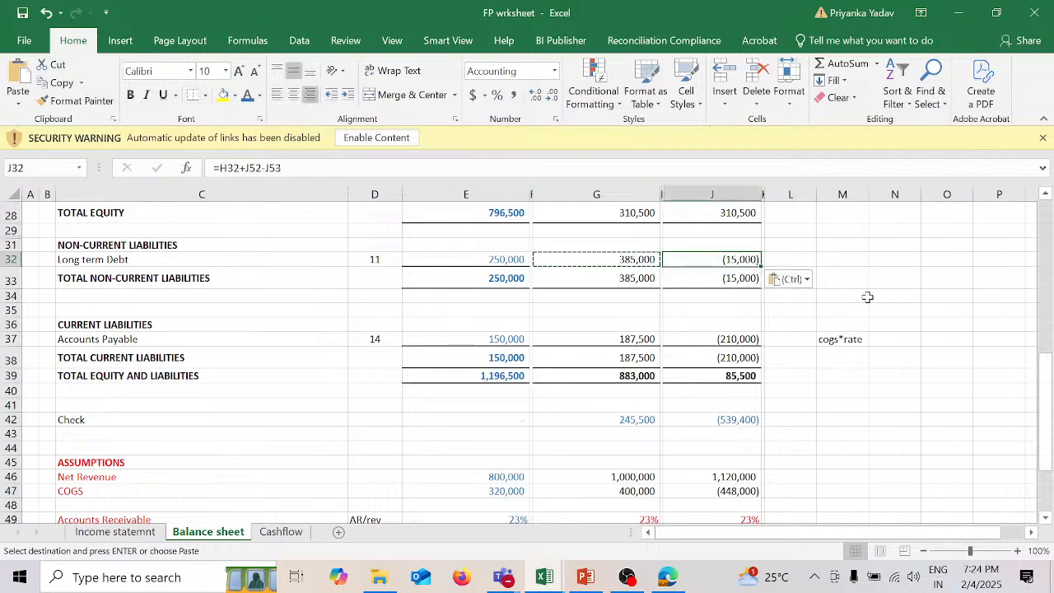
Step: Replace the copied 2026 Long term Debt formula in J32 with 2025 debt plus New Borrowing minus Debt repayment, =G32+J52-J53
{"action": "double_click", "coordinate": [745, 259]}
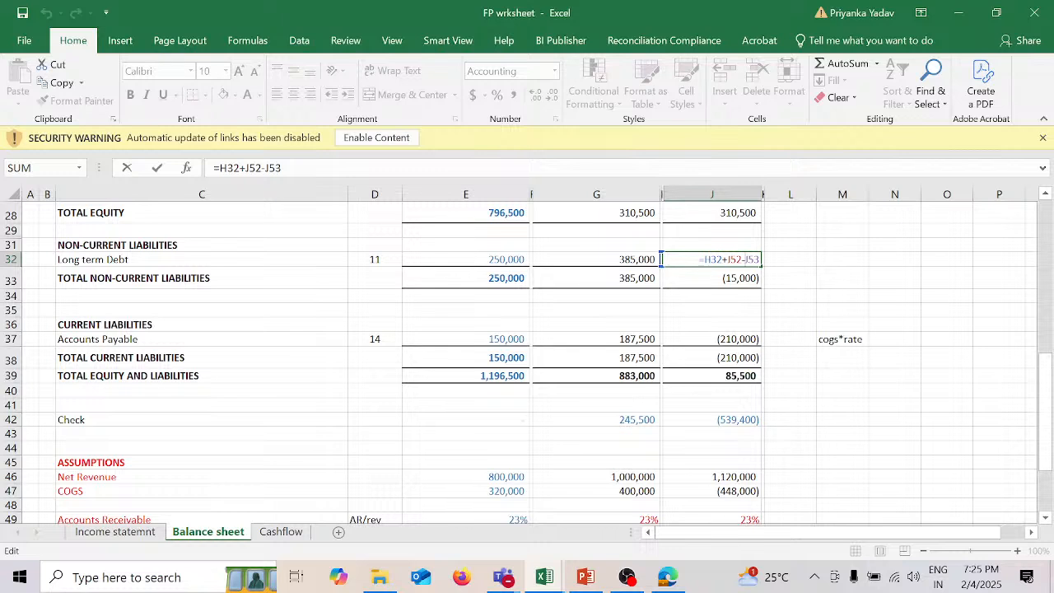
{"action": "key", "text": "Return"}
{"action": "left_click", "coordinate": [700, 259]}
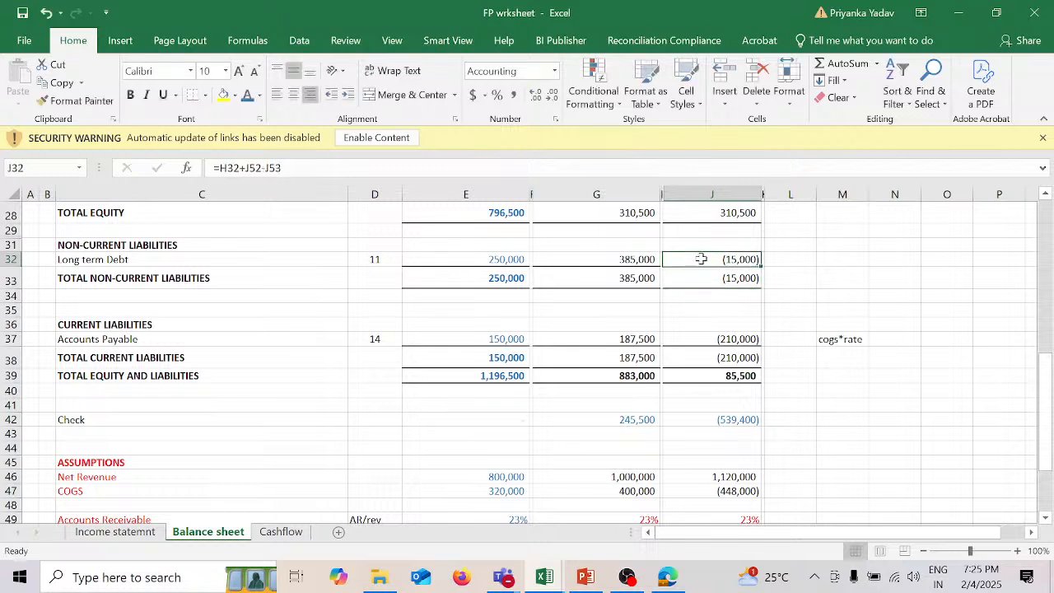
{"action": "key", "text": "Delete"}
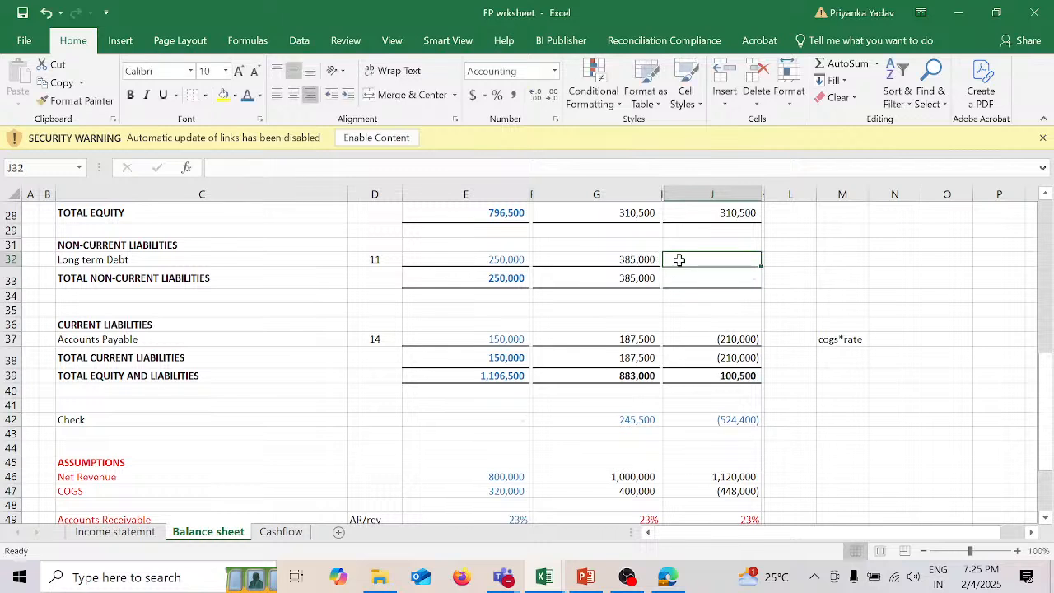
{"action": "type", "text": "="}
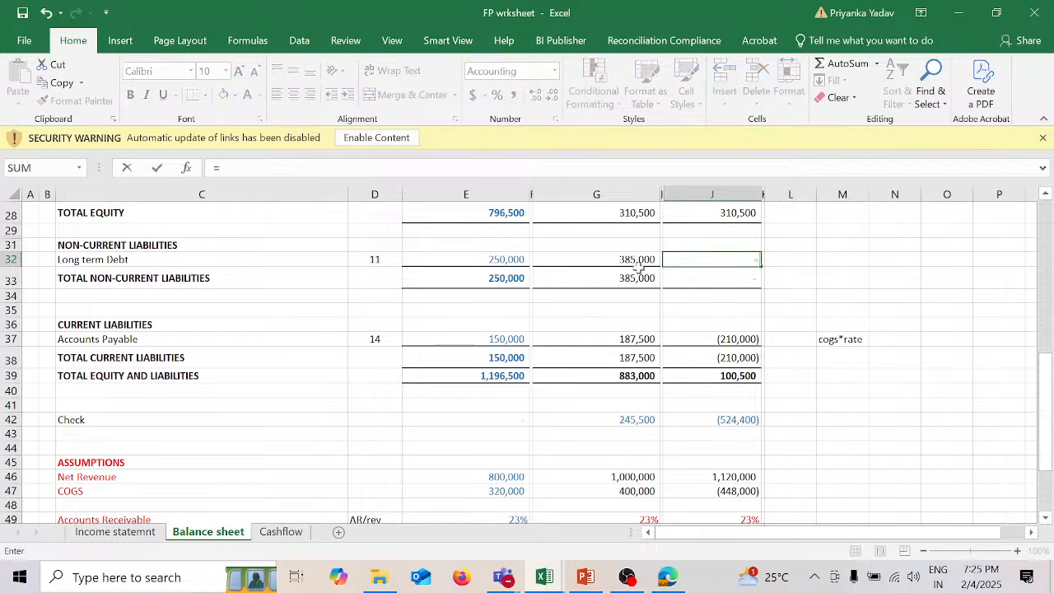
{"action": "left_click", "coordinate": [638, 260]}
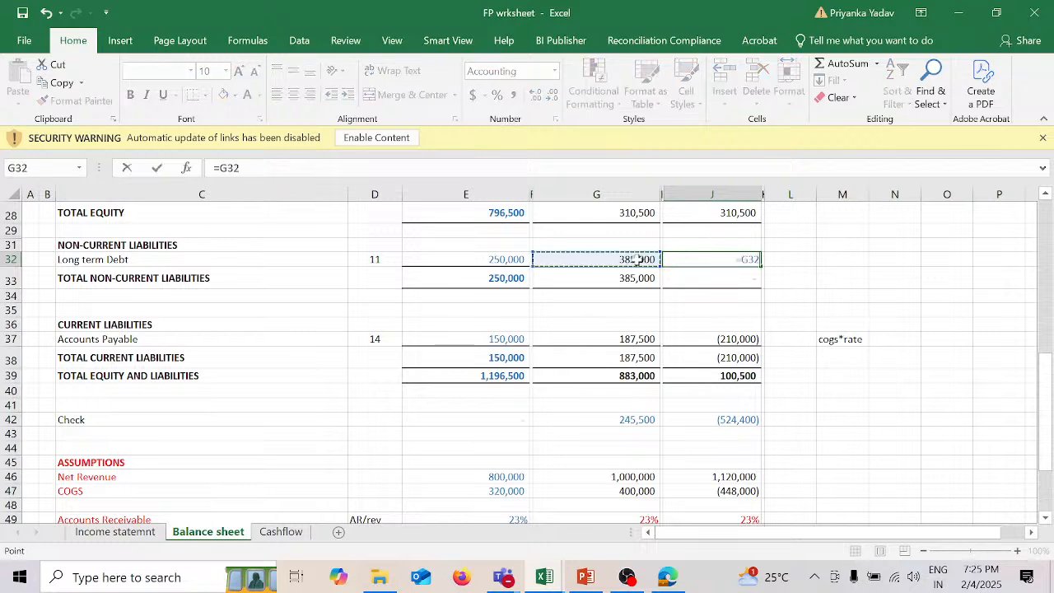
{"action": "type", "text": "+"}
{"action": "scroll", "coordinate": [733, 382], "scroll_direction": "down", "scroll_amount": 6}
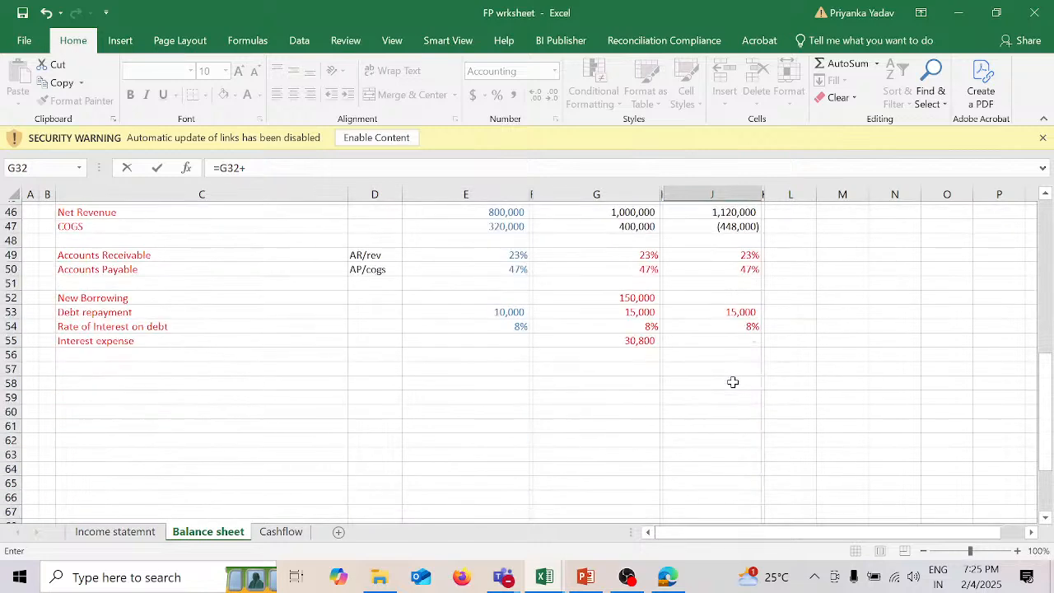
{"action": "left_click", "coordinate": [735, 294]}
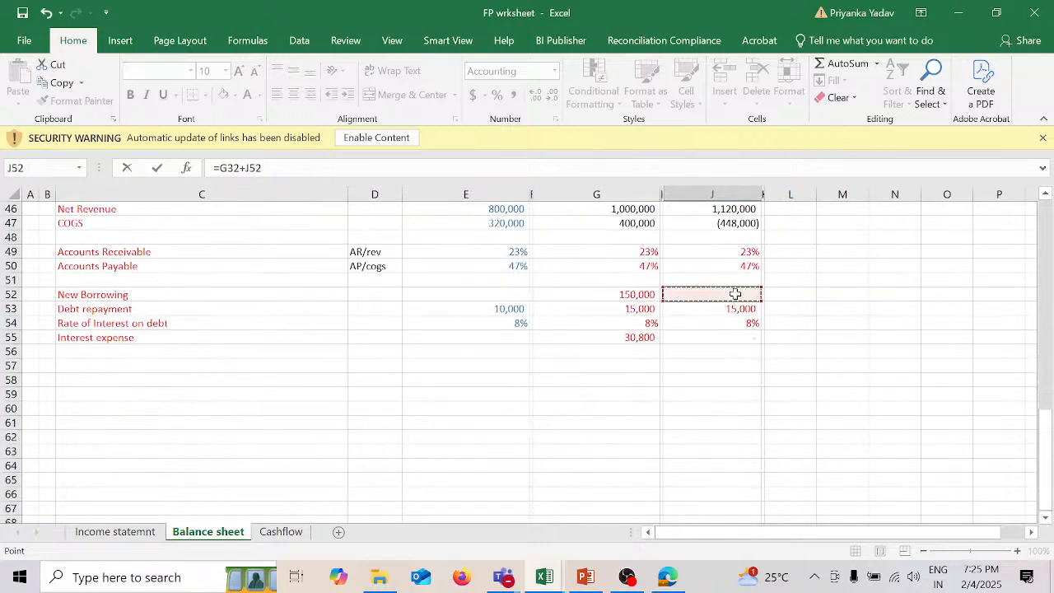
{"action": "type", "text": "-"}
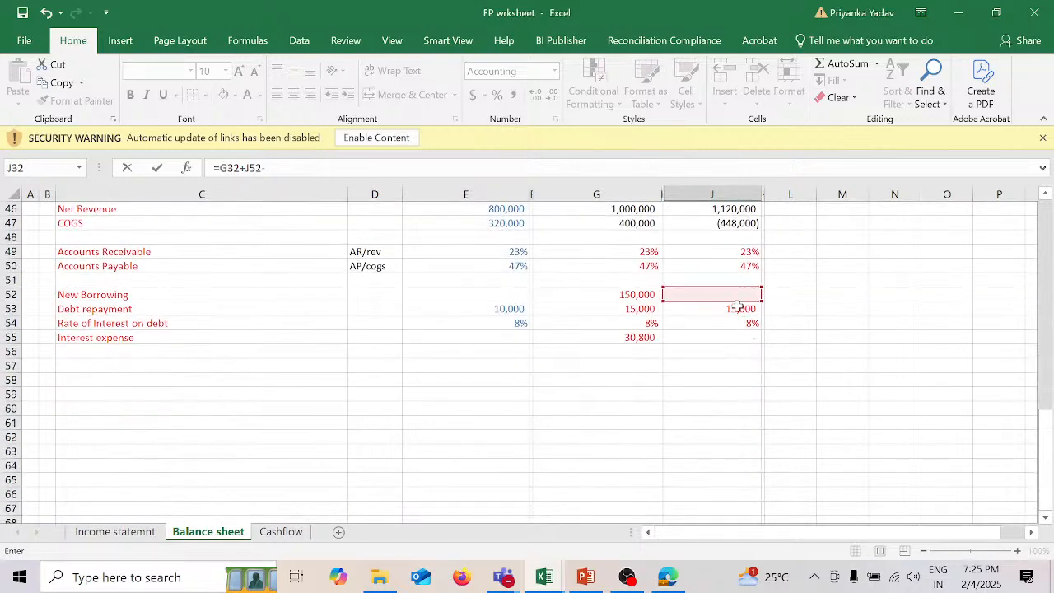
{"action": "left_click", "coordinate": [738, 308]}
{"action": "key", "text": "Return"}
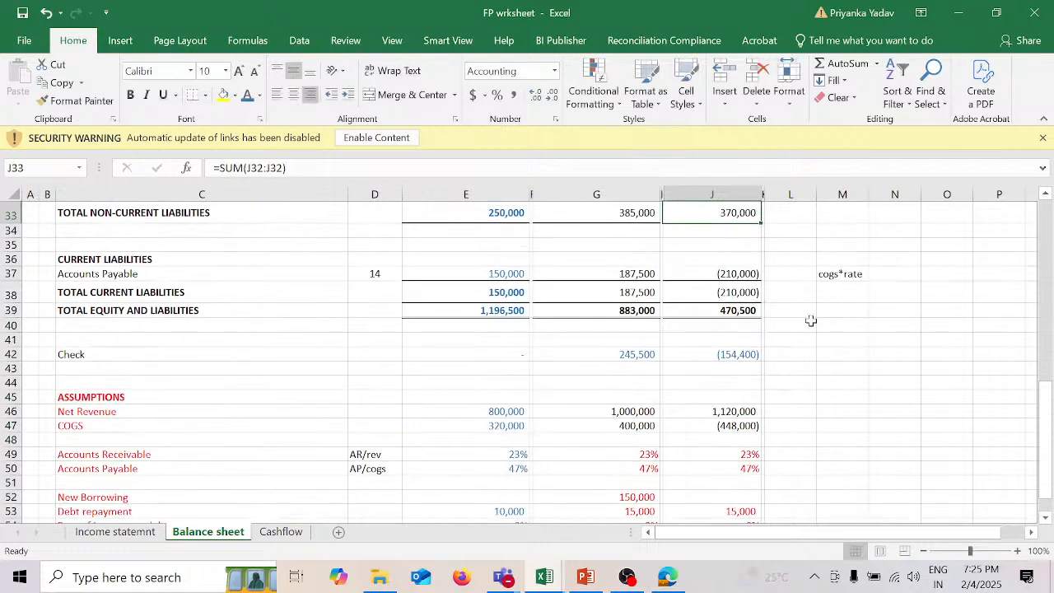
Step: Review the 2025 Accounts Payable formula in G37 against the cogs*rate note and the COGS and Accounts Payable assumptions
{"action": "scroll", "coordinate": [811, 321], "scroll_direction": "up", "scroll_amount": 2}
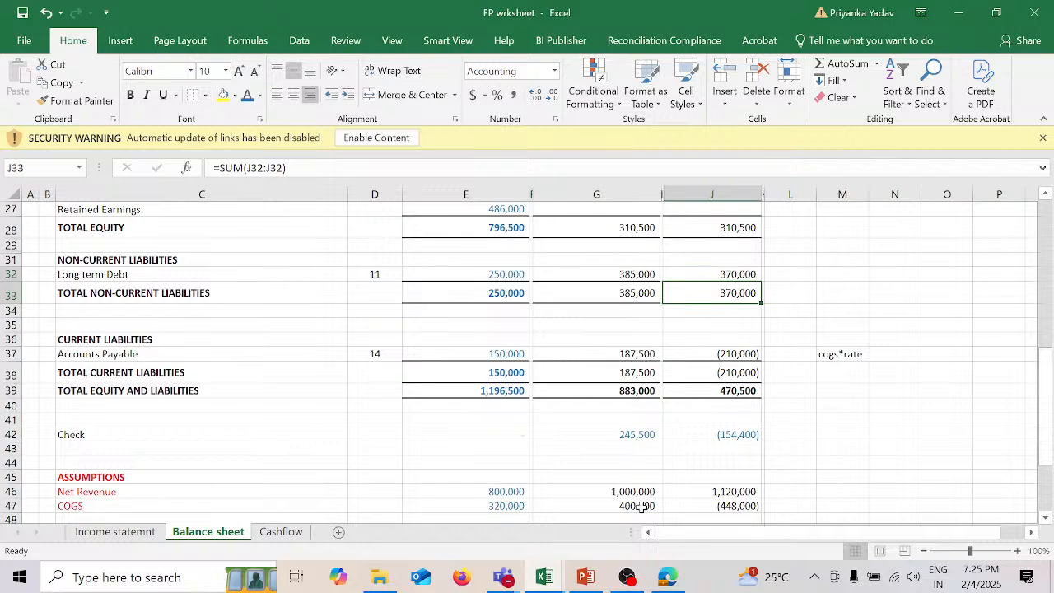
{"action": "scroll", "coordinate": [702, 501], "scroll_direction": "down", "scroll_amount": 3}
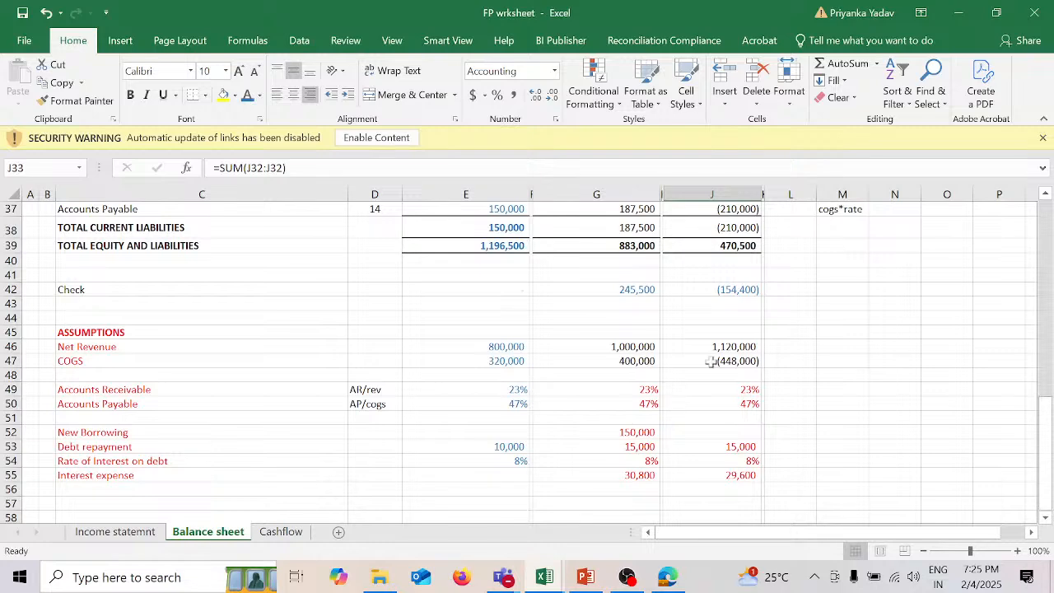
{"action": "scroll", "coordinate": [815, 297], "scroll_direction": "up", "scroll_amount": 1}
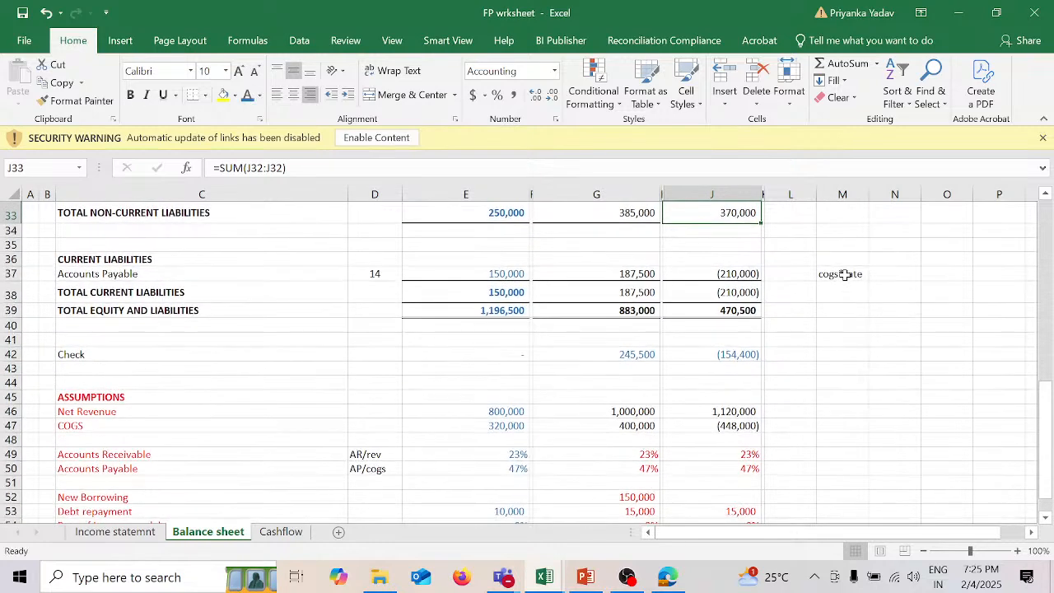
{"action": "left_click", "coordinate": [841, 273]}
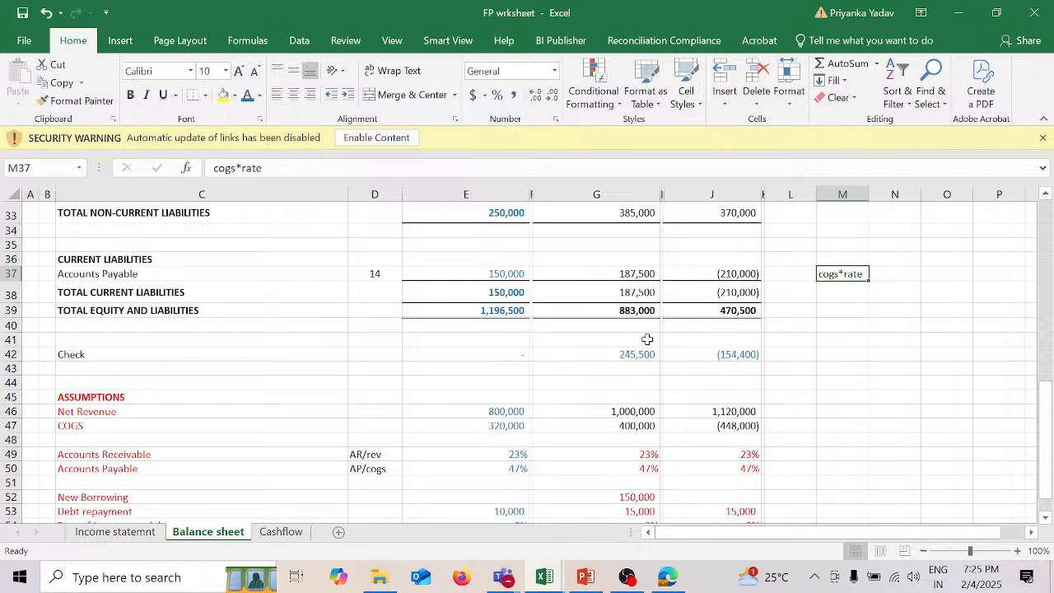
{"action": "left_click", "coordinate": [638, 274]}
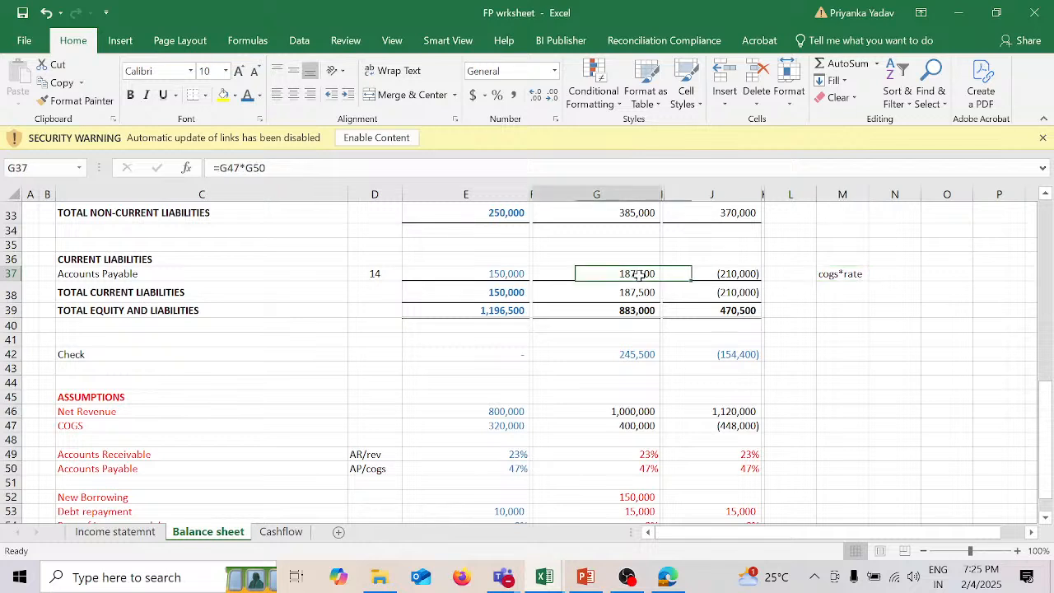
{"action": "double_click", "coordinate": [639, 275]}
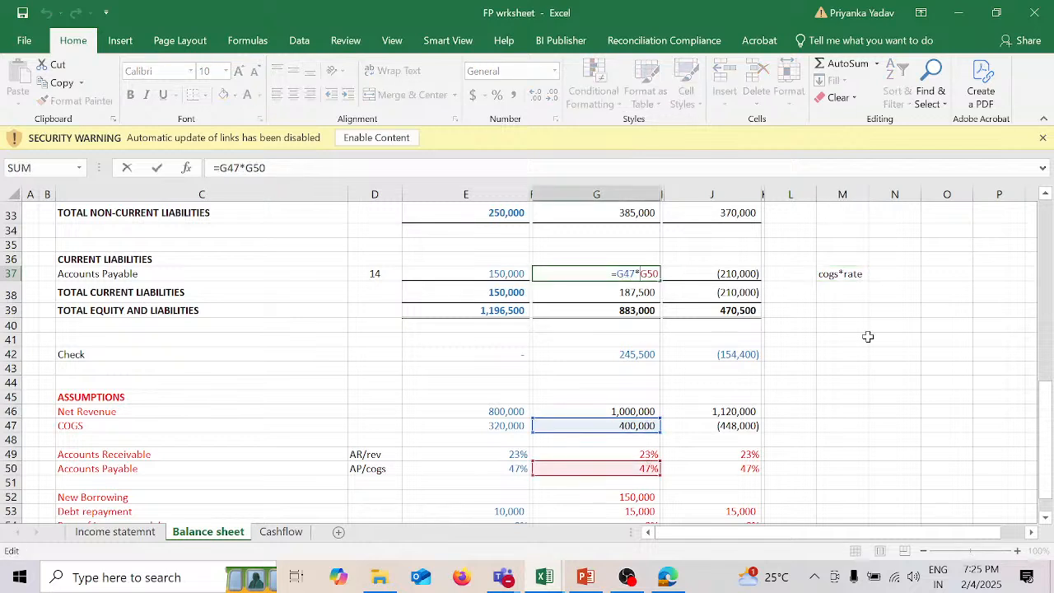
{"action": "key", "text": "Return"}
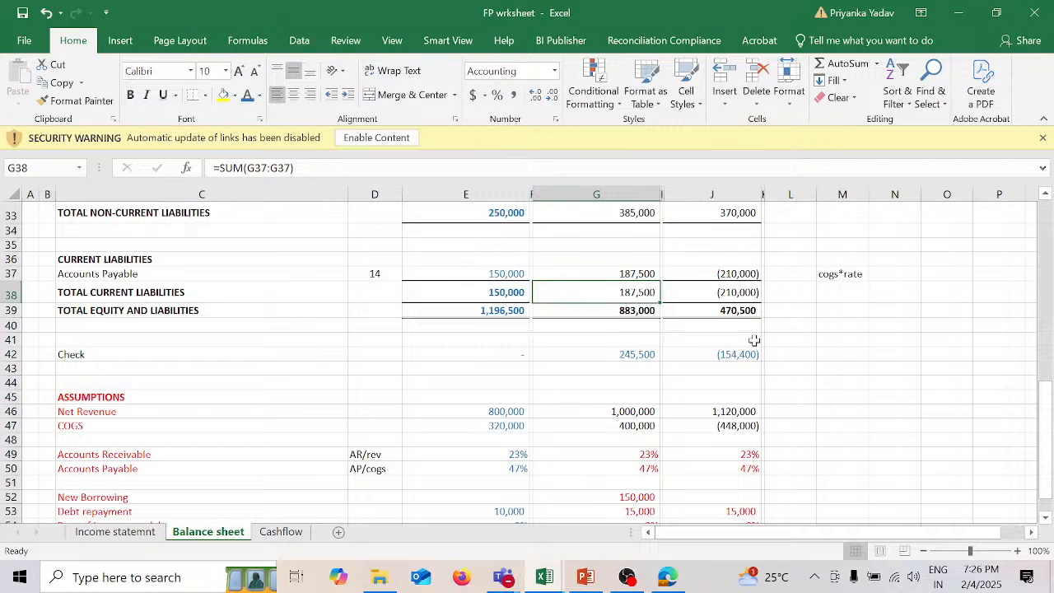
Step: Look over the projected assets, equity and liabilities of the balance sheet together with its debt and interest assumptions
{"action": "scroll", "coordinate": [806, 411], "scroll_direction": "down", "scroll_amount": 2}
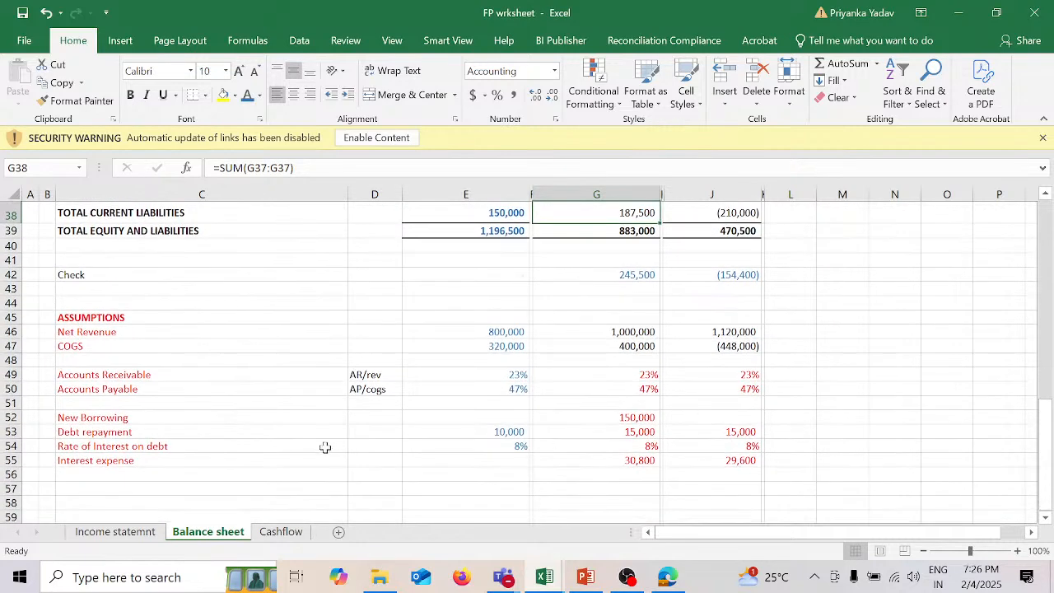
{"action": "scroll", "coordinate": [511, 373], "scroll_direction": "up", "scroll_amount": 5}
{"action": "scroll", "coordinate": [511, 373], "scroll_direction": "up", "scroll_amount": 5}
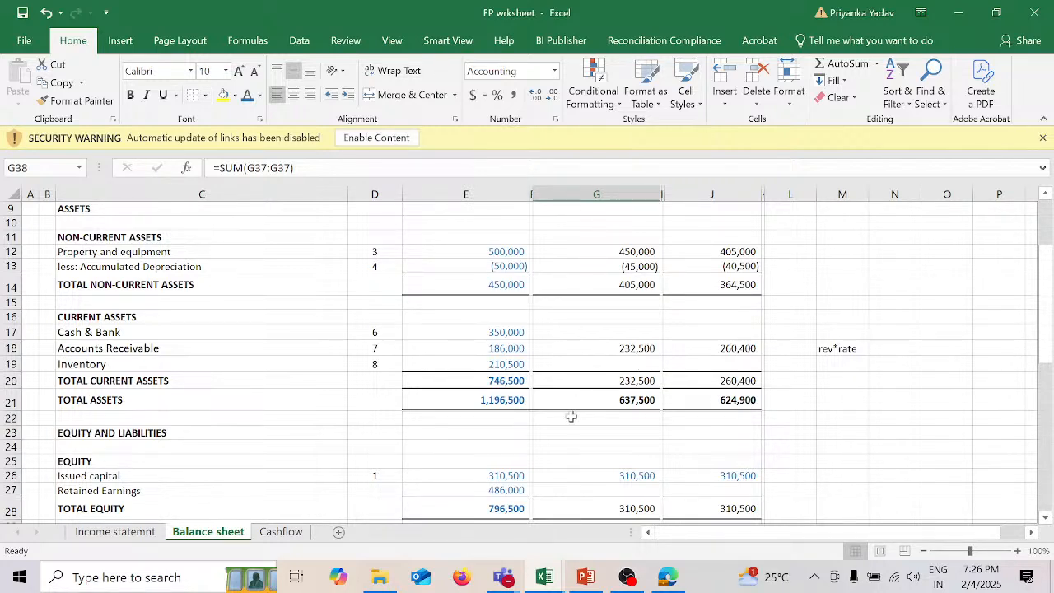
{"action": "scroll", "coordinate": [568, 417], "scroll_direction": "up", "scroll_amount": 3}
{"action": "scroll", "coordinate": [569, 417], "scroll_direction": "down", "scroll_amount": 3}
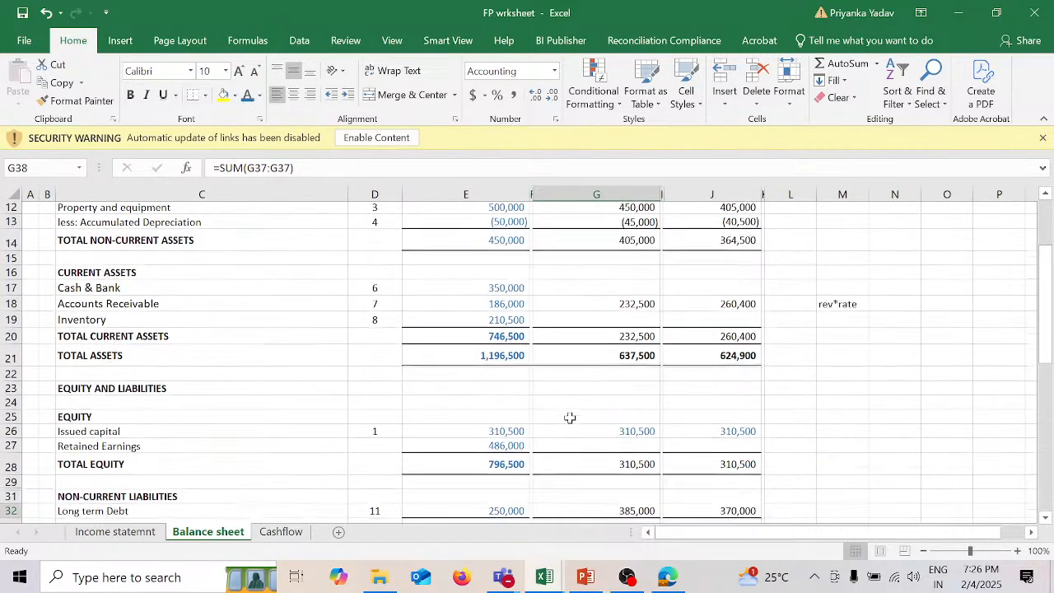
{"action": "scroll", "coordinate": [569, 418], "scroll_direction": "down", "scroll_amount": 3}
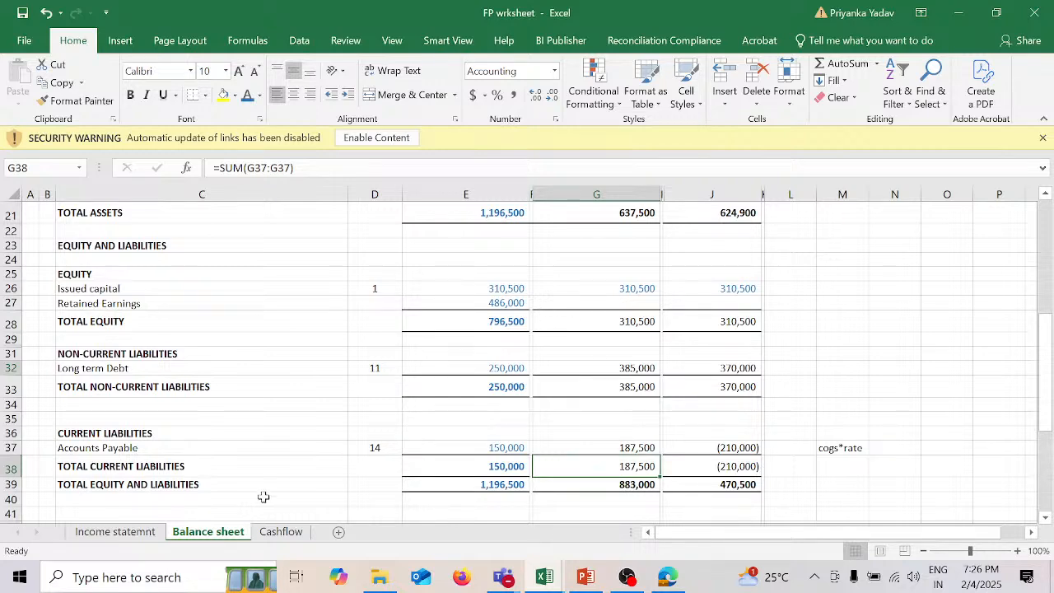
Step: Check the income statement's Interest line and the 2025 Interest expense formula in G55 against Long term Debt and the rate of interest
{"action": "left_click", "coordinate": [150, 535]}
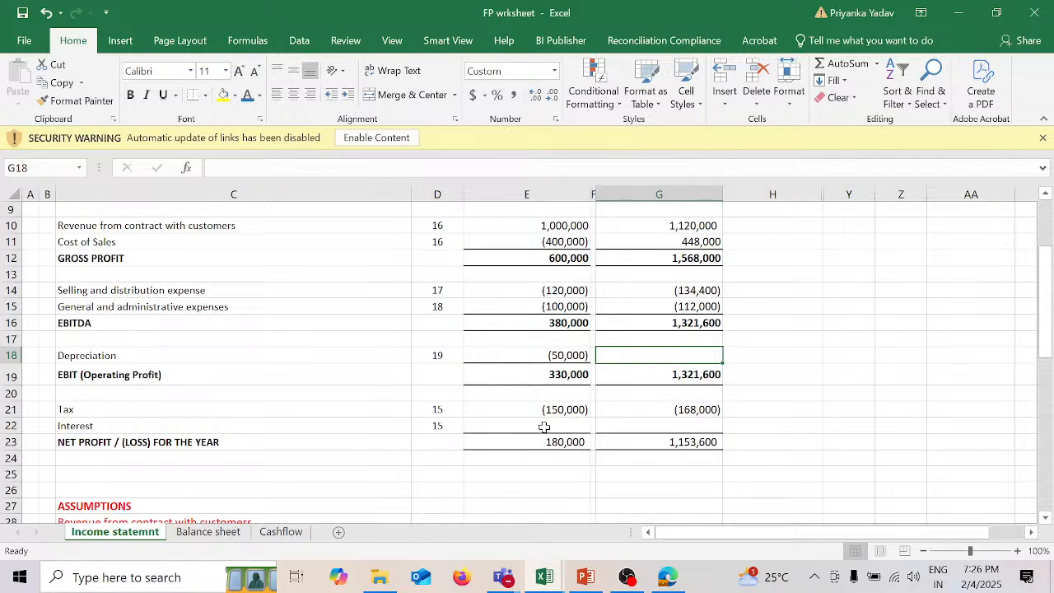
{"action": "left_click", "coordinate": [210, 534]}
{"action": "scroll", "coordinate": [568, 415], "scroll_direction": "down", "scroll_amount": 8}
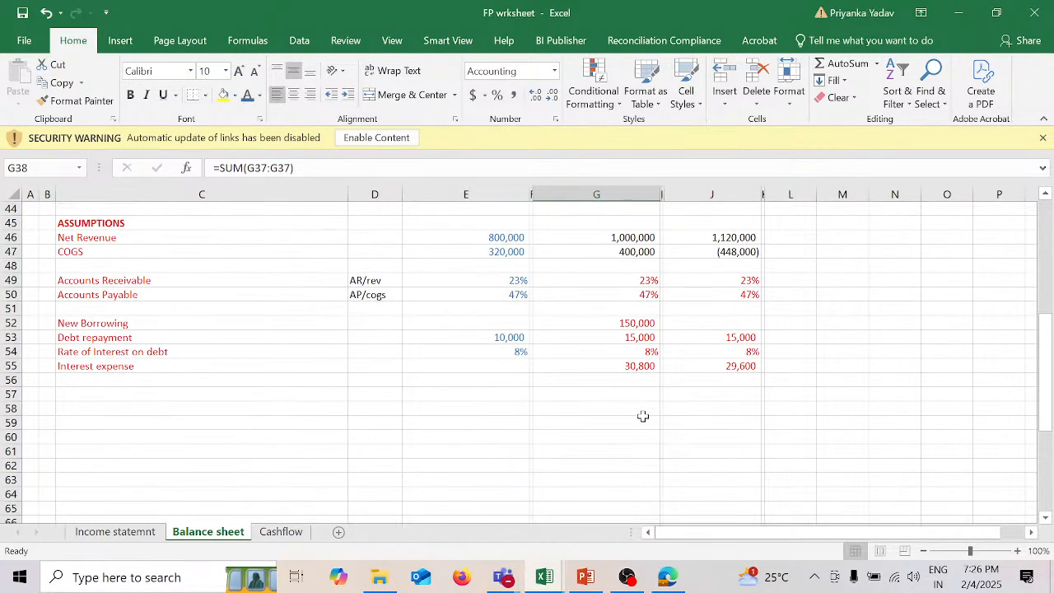
{"action": "left_click", "coordinate": [623, 364]}
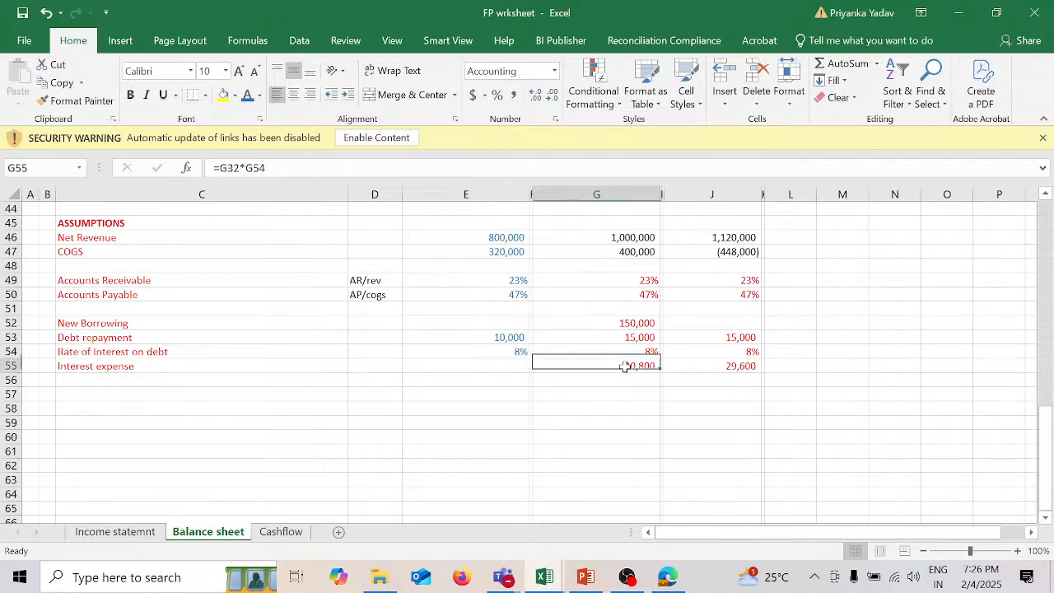
{"action": "key", "text": "F2"}
{"action": "scroll", "coordinate": [625, 344], "scroll_direction": "up", "scroll_amount": 7}
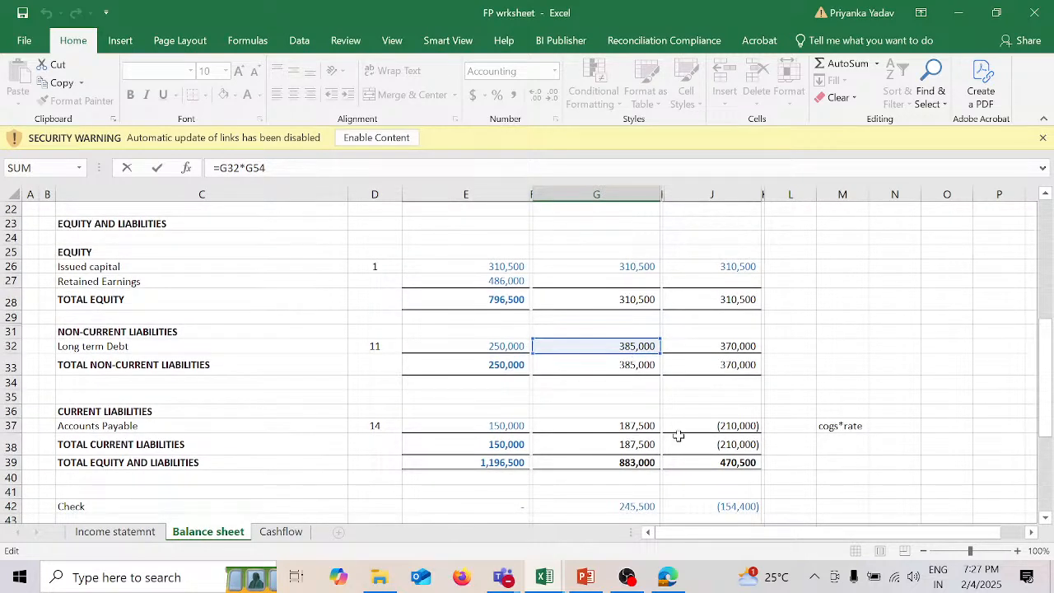
{"action": "scroll", "coordinate": [677, 436], "scroll_direction": "down", "scroll_amount": 7}
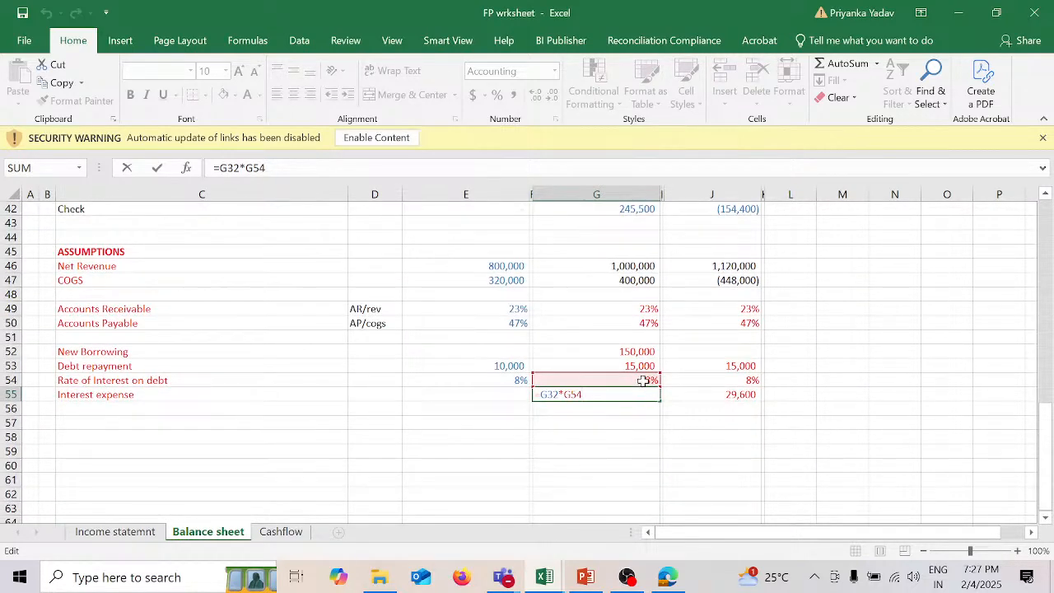
{"action": "key", "text": "Return"}
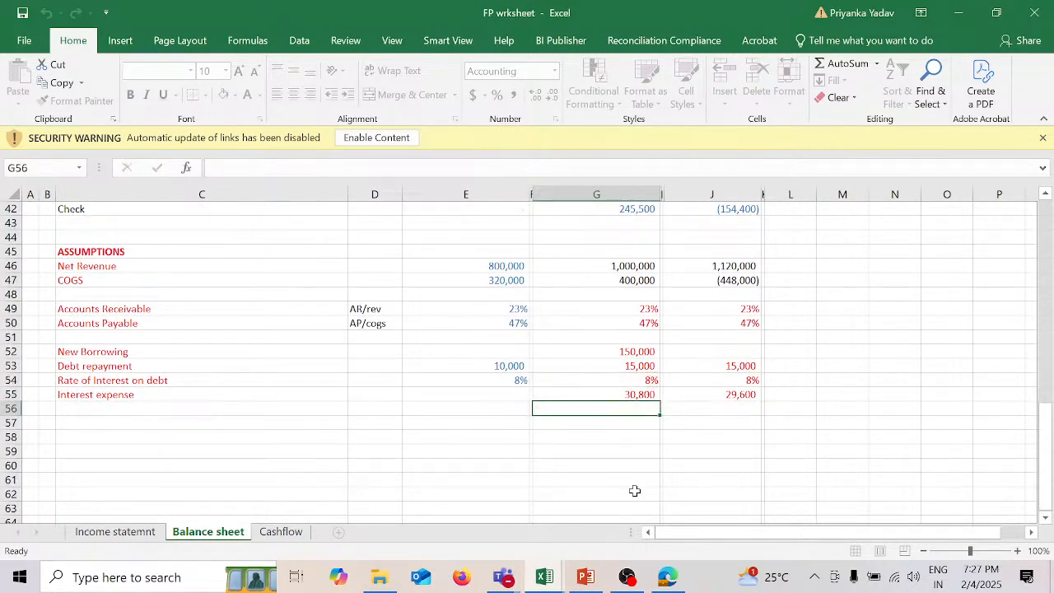
Step: Link the income statement's 2025 Interest in E22 to the 2025 Interest expense in G55 of the Balance sheet
{"action": "left_click", "coordinate": [138, 535]}
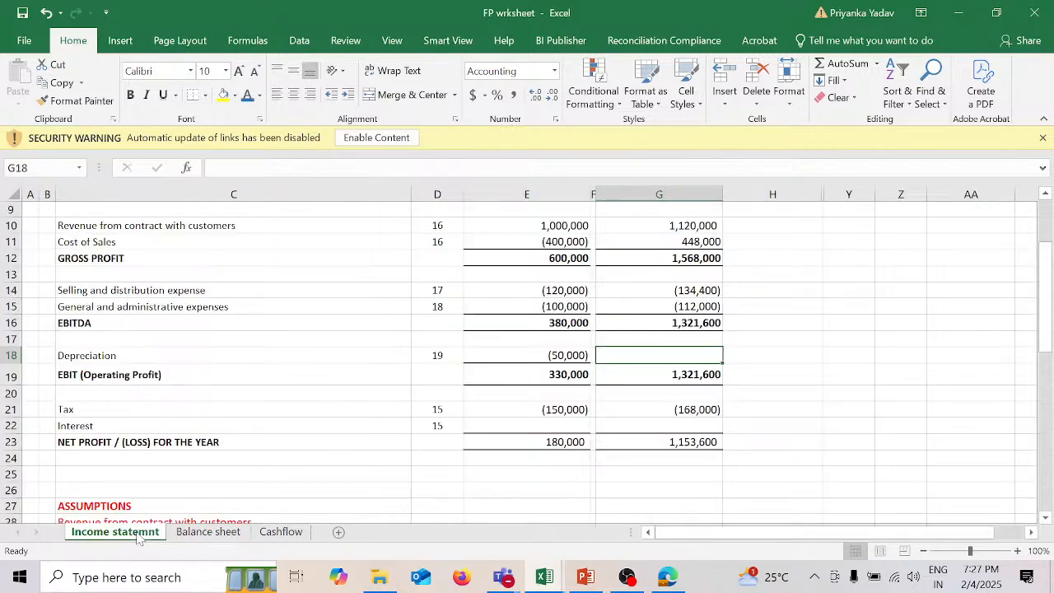
{"action": "left_click", "coordinate": [532, 426]}
{"action": "type", "text": "="}
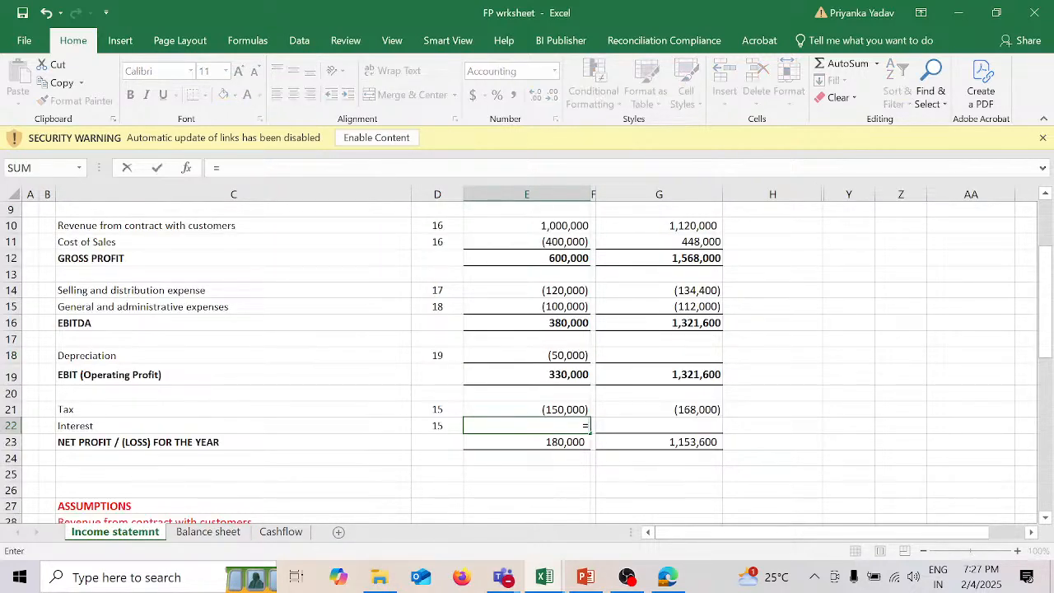
{"action": "left_click", "coordinate": [234, 538]}
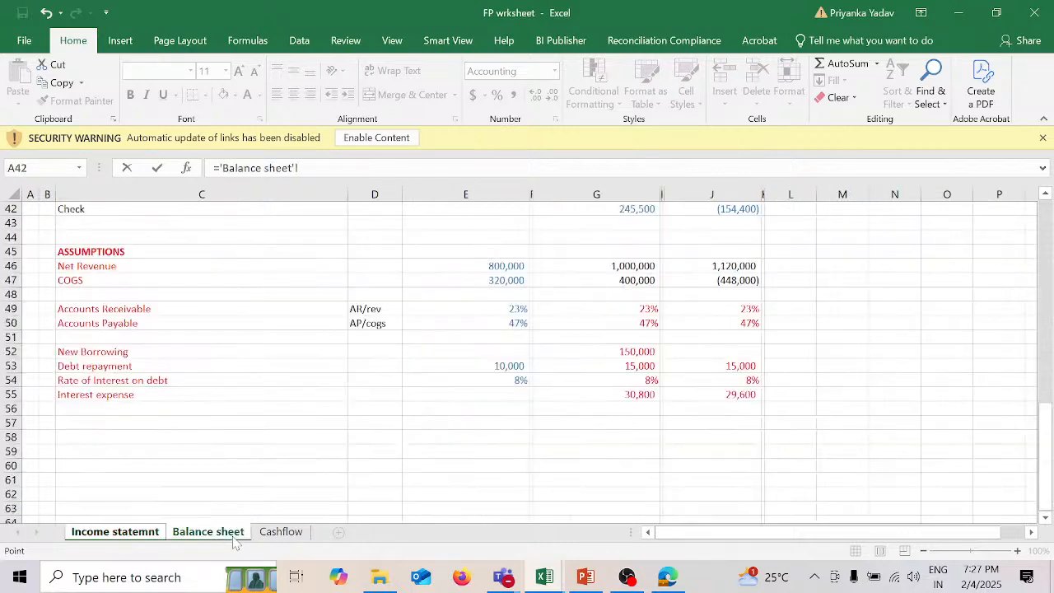
{"action": "left_click", "coordinate": [639, 395]}
{"action": "key", "text": "Return"}
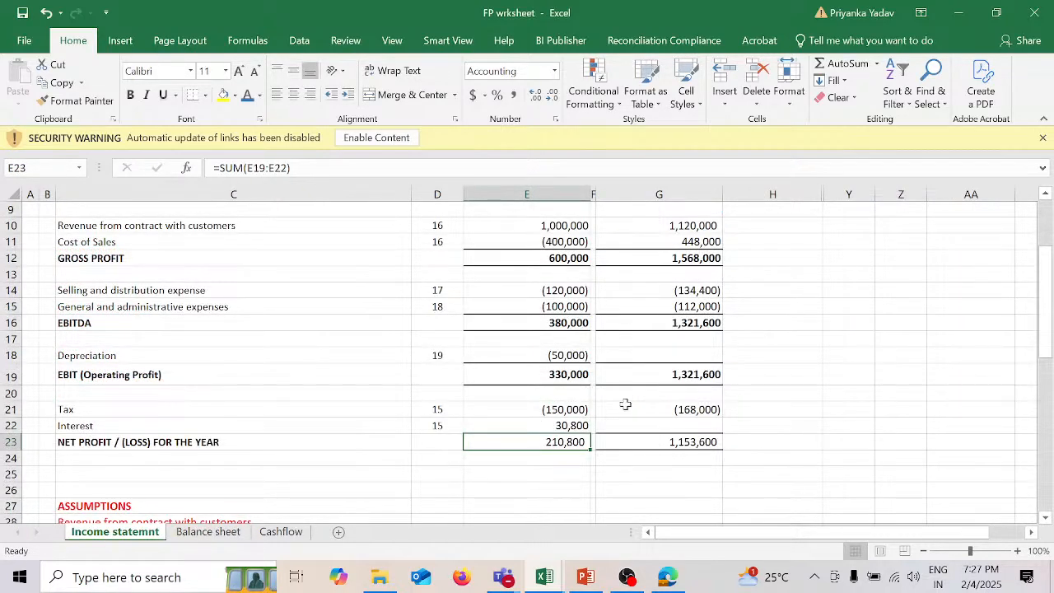
Step: Link the income statement's 2026 Interest in G22 to the 2026 Interest expense using ='Balance sheet'!J55
{"action": "left_click", "coordinate": [685, 426]}
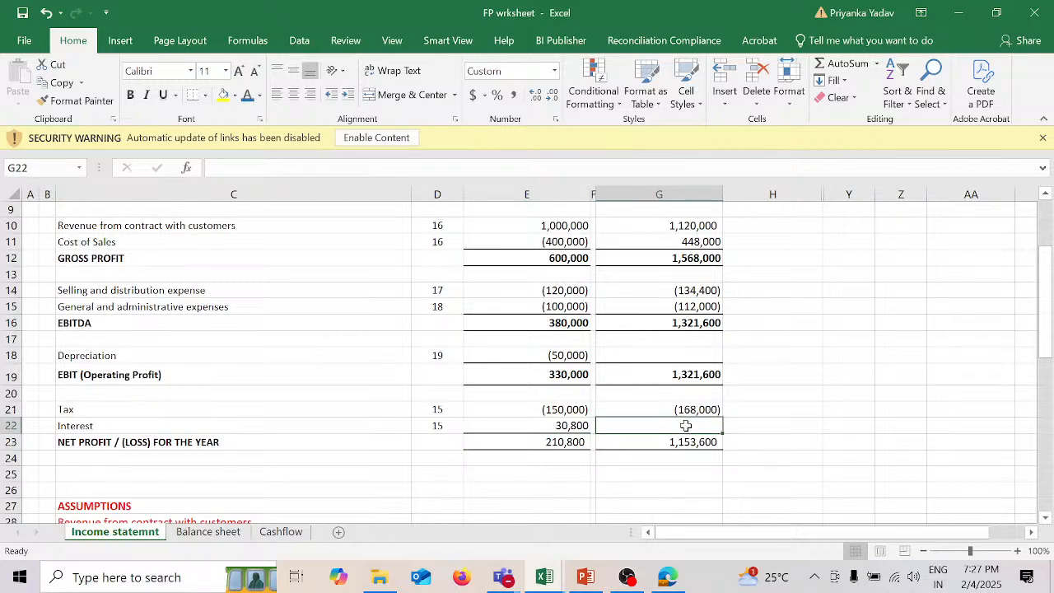
{"action": "type", "text": "="}
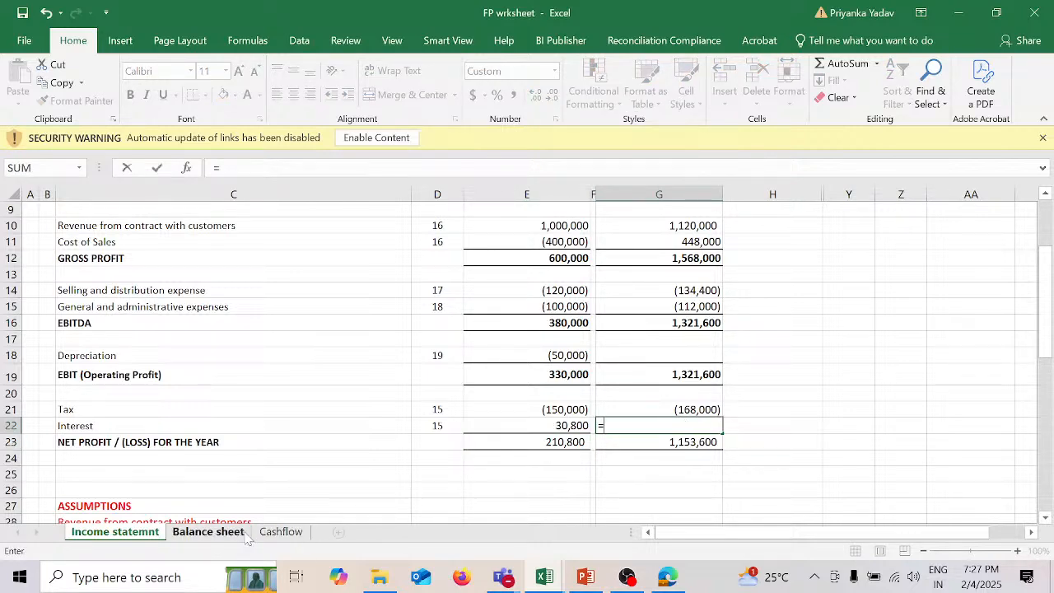
{"action": "left_click", "coordinate": [207, 532]}
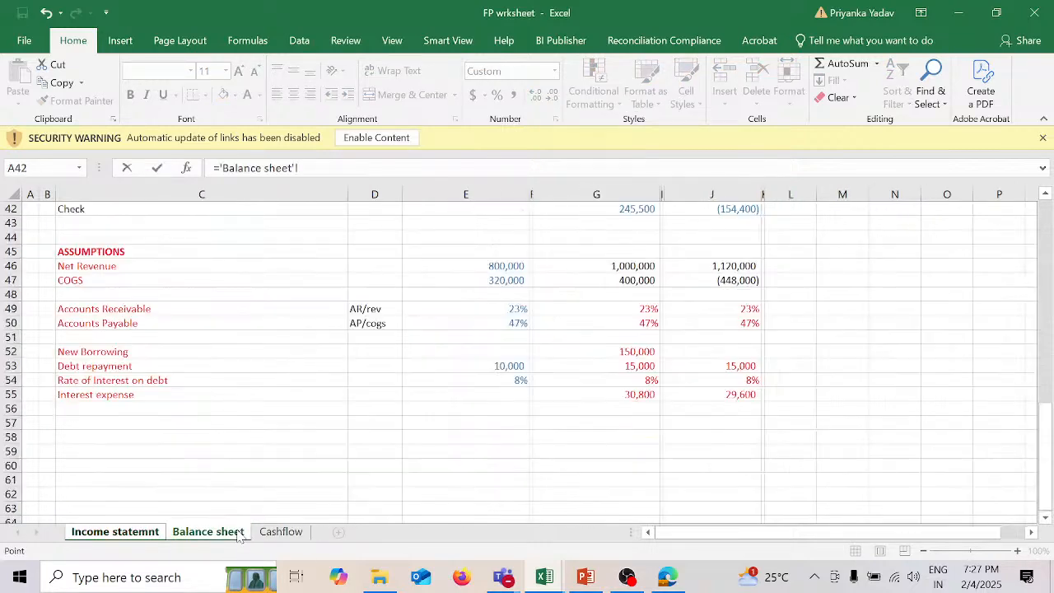
{"action": "left_click", "coordinate": [727, 395]}
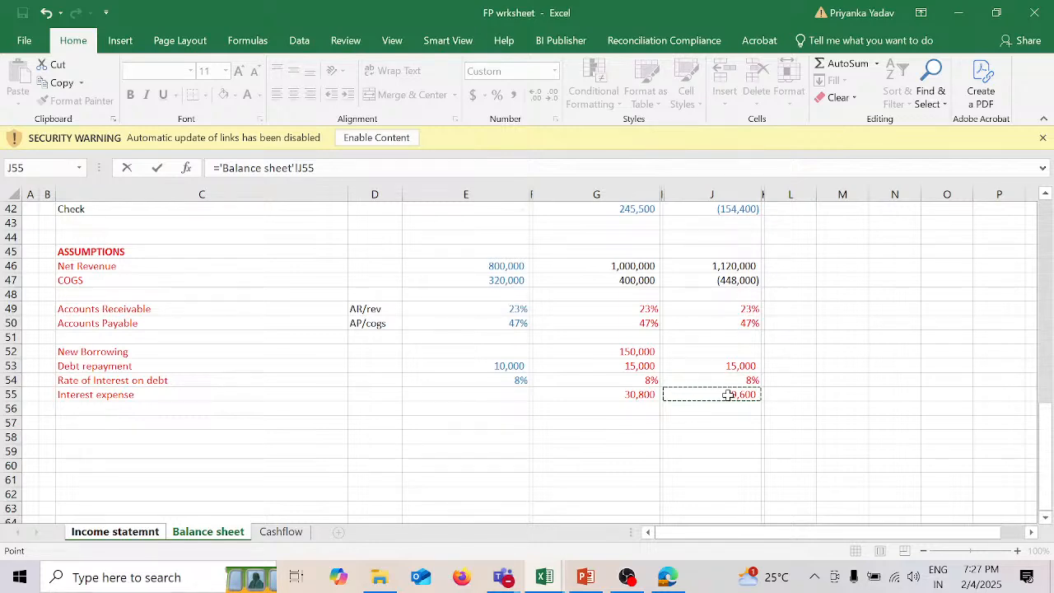
{"action": "key", "text": "Return"}
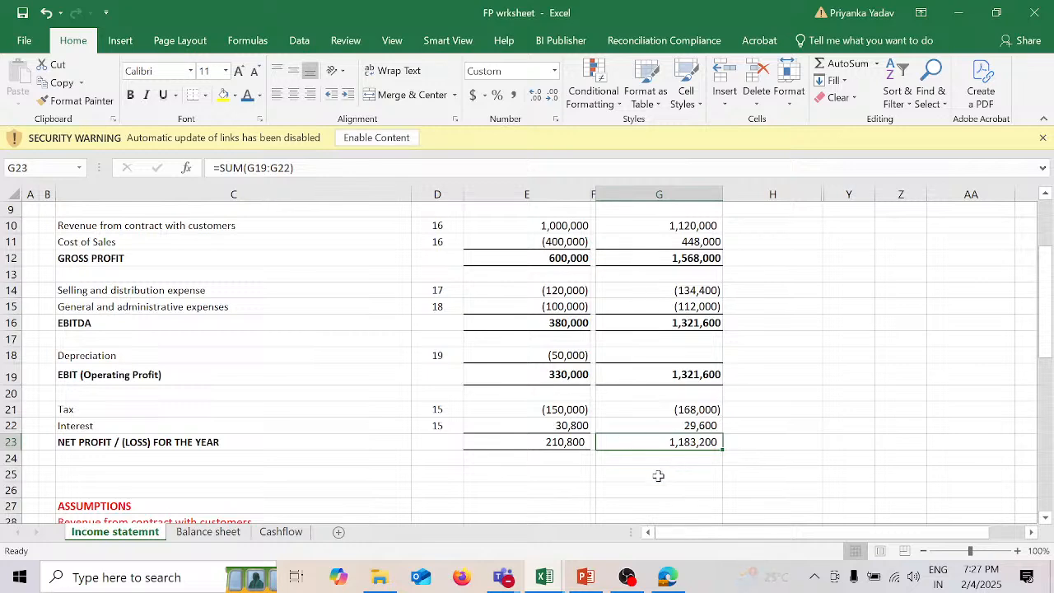
Step: Review the income statement's Depreciation line and the 2025 Accumulated Depreciation formula in G13 of the Balance sheet
{"action": "scroll", "coordinate": [657, 475], "scroll_direction": "down", "scroll_amount": 1}
{"action": "scroll", "coordinate": [657, 475], "scroll_direction": "down", "scroll_amount": 1}
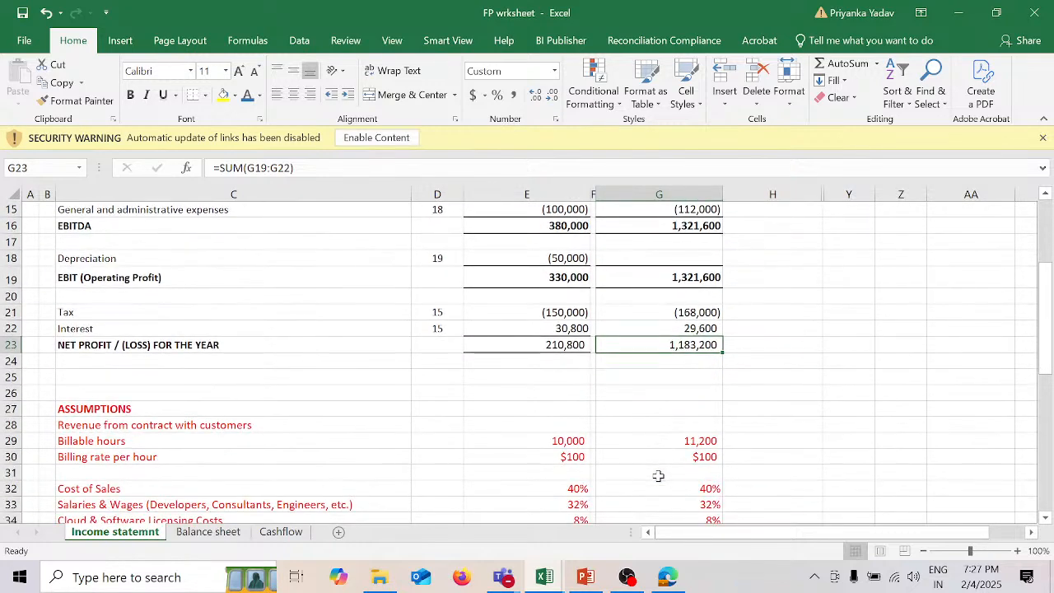
{"action": "scroll", "coordinate": [657, 476], "scroll_direction": "up", "scroll_amount": 5}
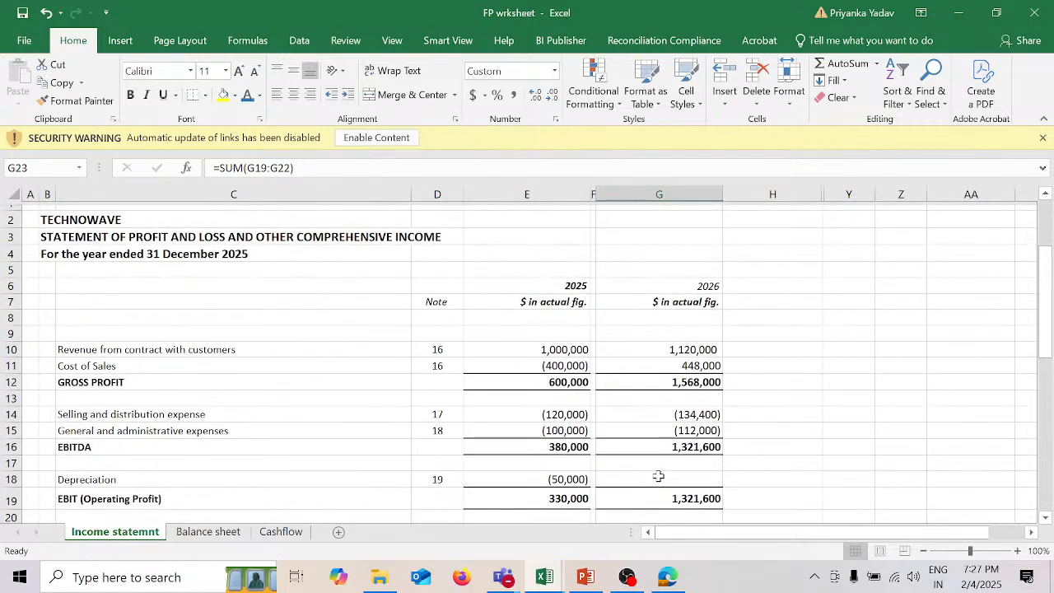
{"action": "scroll", "coordinate": [658, 475], "scroll_direction": "down", "scroll_amount": 4}
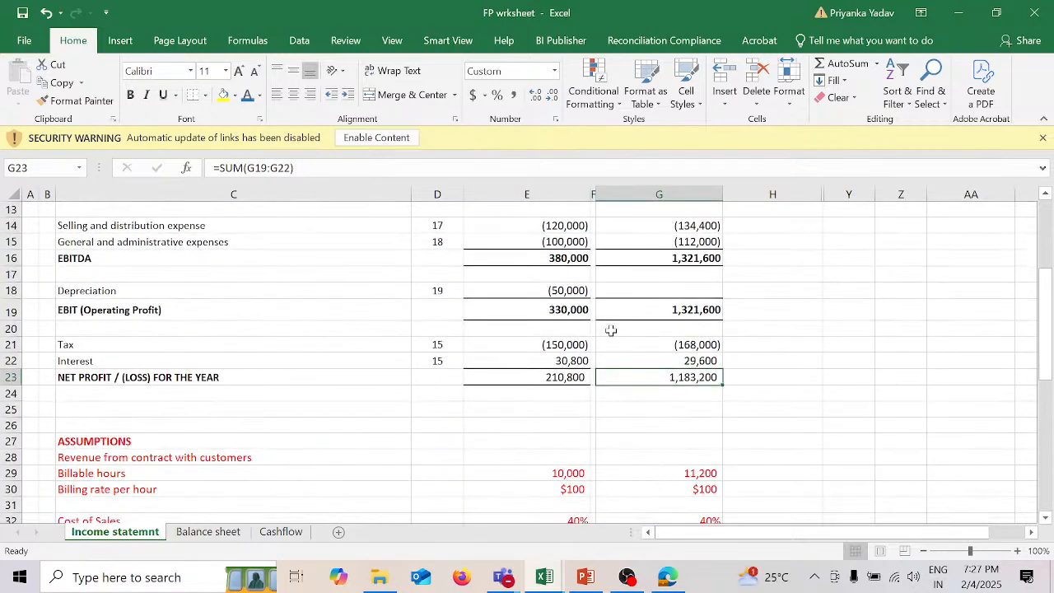
{"action": "left_click", "coordinate": [664, 287]}
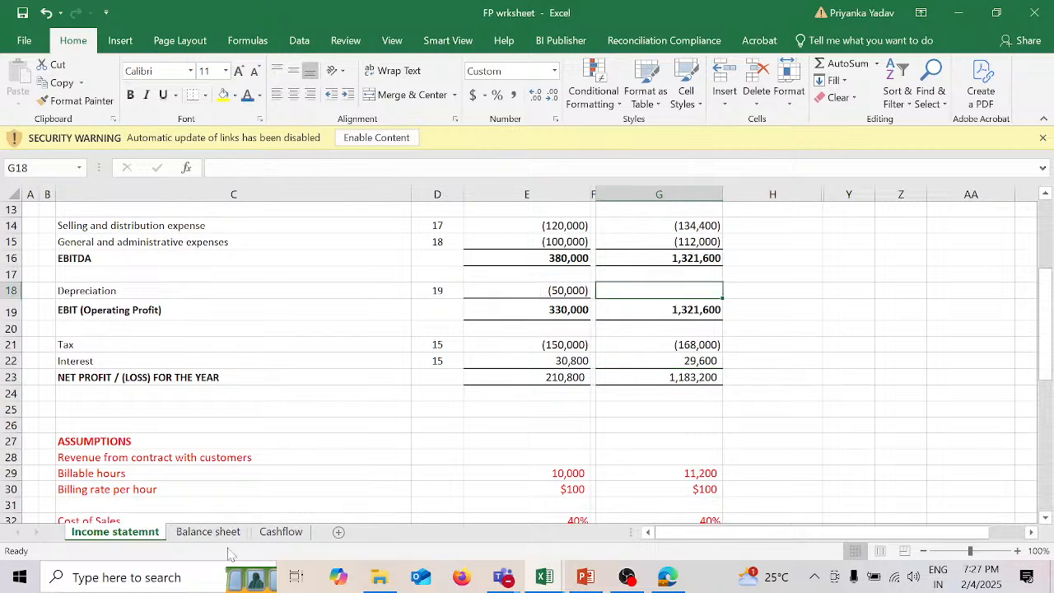
{"action": "left_click", "coordinate": [208, 532]}
{"action": "scroll", "coordinate": [588, 396], "scroll_direction": "up", "scroll_amount": 11}
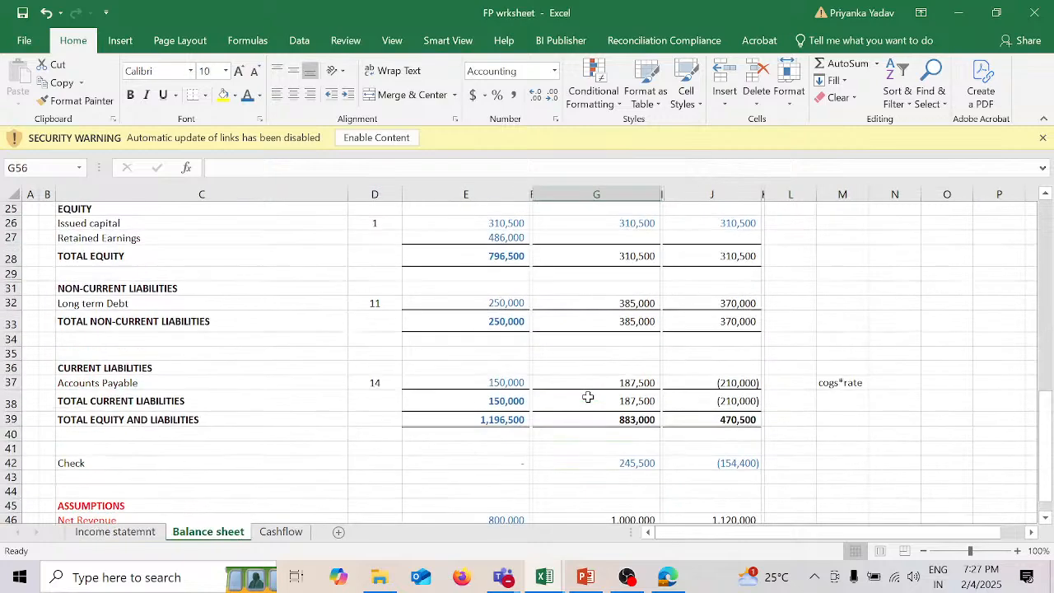
{"action": "scroll", "coordinate": [588, 397], "scroll_direction": "up", "scroll_amount": 2}
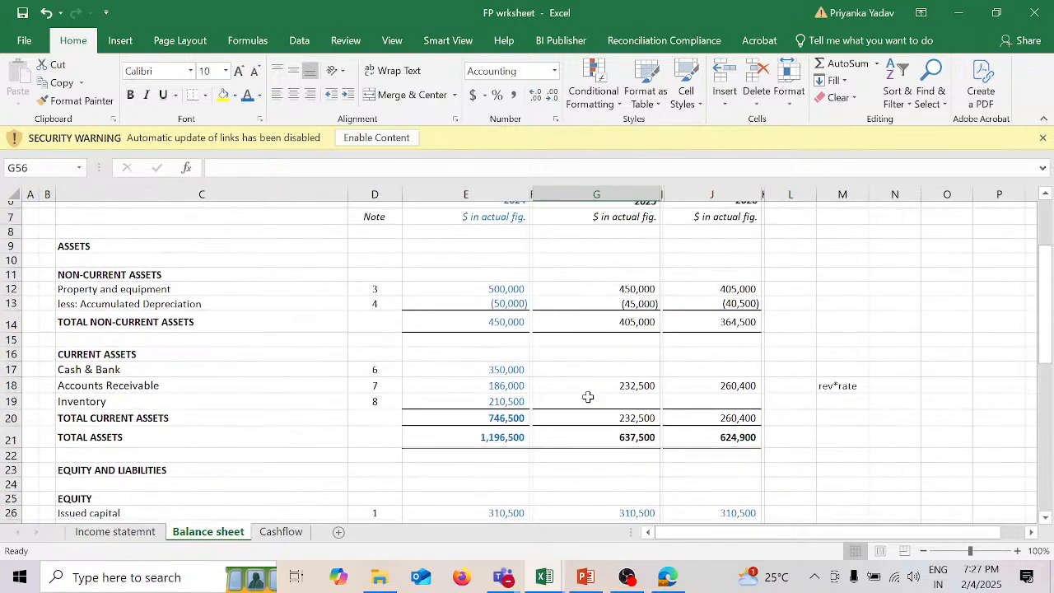
{"action": "left_click", "coordinate": [650, 344]}
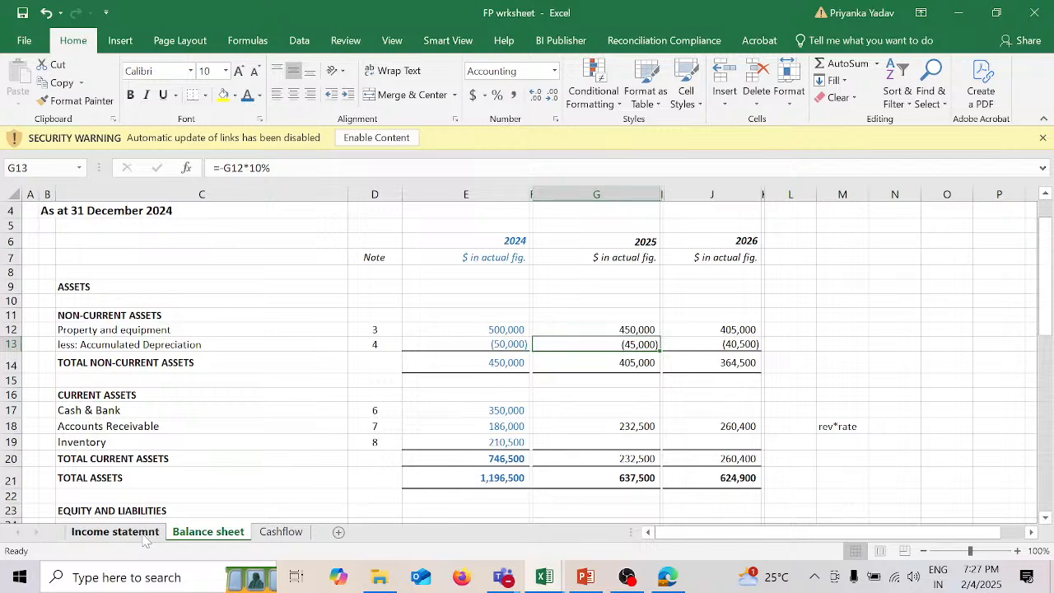
Step: Replace the income statement's 2025 Depreciation in E18 with a link to 2025 Accumulated Depreciation, ='Balance sheet'!G13
{"action": "left_click", "coordinate": [144, 537]}
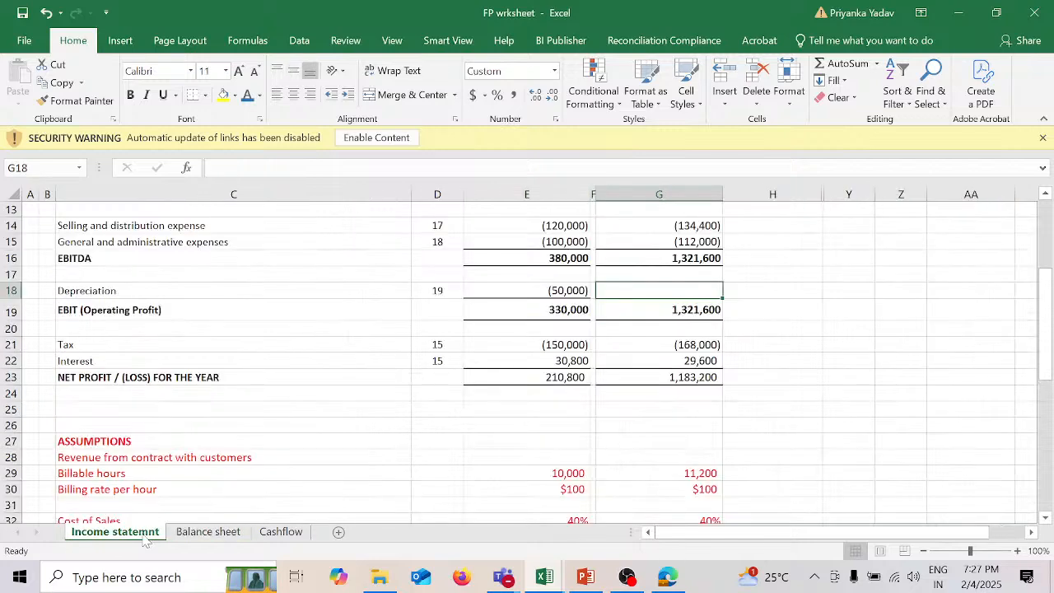
{"action": "left_click", "coordinate": [561, 289]}
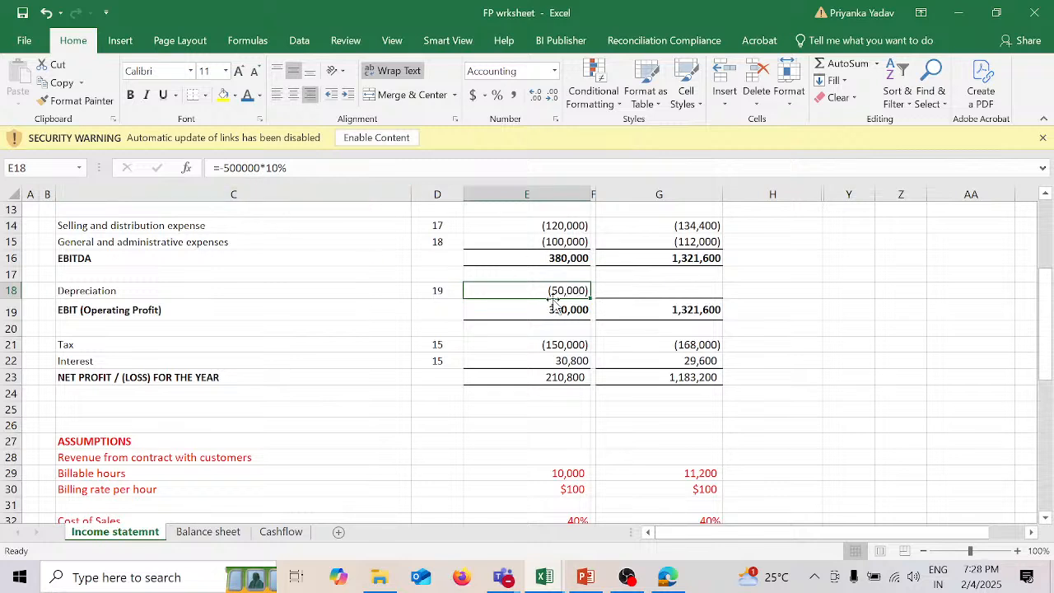
{"action": "key", "text": "F2"}
{"action": "key", "text": "BackSpace"}
{"action": "key", "text": "BackSpace"}
{"action": "key", "text": "BackSpace"}
{"action": "key", "text": "BackSpace"}
{"action": "key", "text": "BackSpace"}
{"action": "key", "text": "BackSpace"}
{"action": "key", "text": "BackSpace"}
{"action": "key", "text": "BackSpace"}
{"action": "key", "text": "BackSpace"}
{"action": "key", "text": "BackSpace"}
{"action": "key", "text": "BackSpace"}
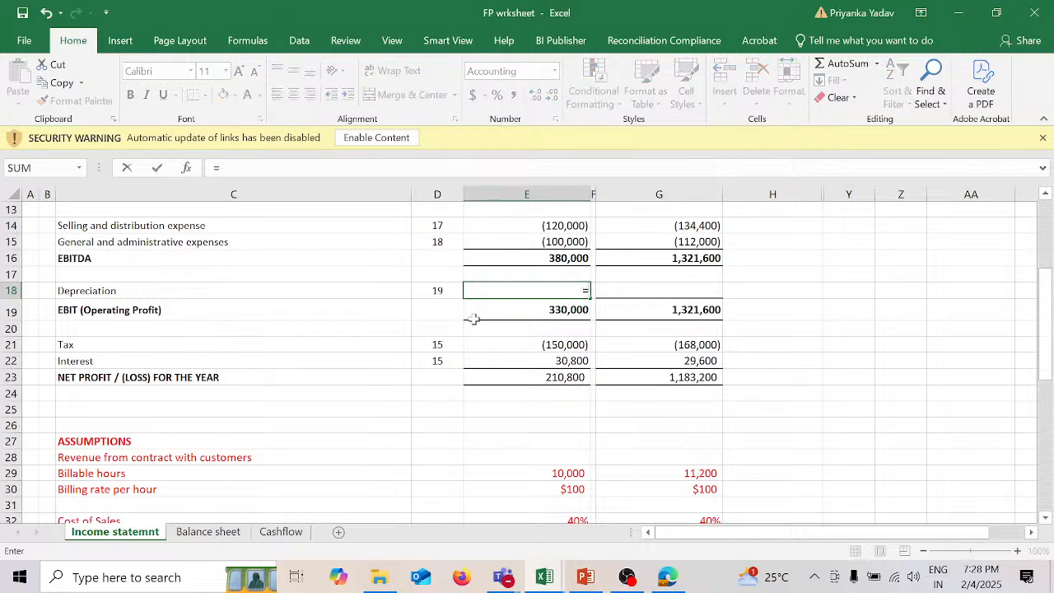
{"action": "left_click", "coordinate": [208, 531]}
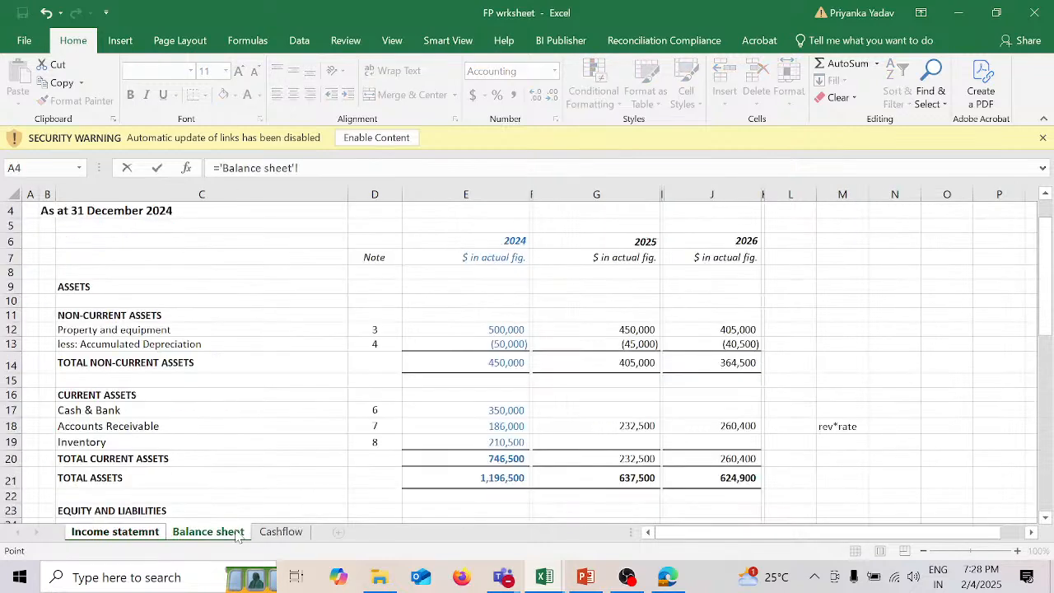
{"action": "left_click", "coordinate": [650, 345]}
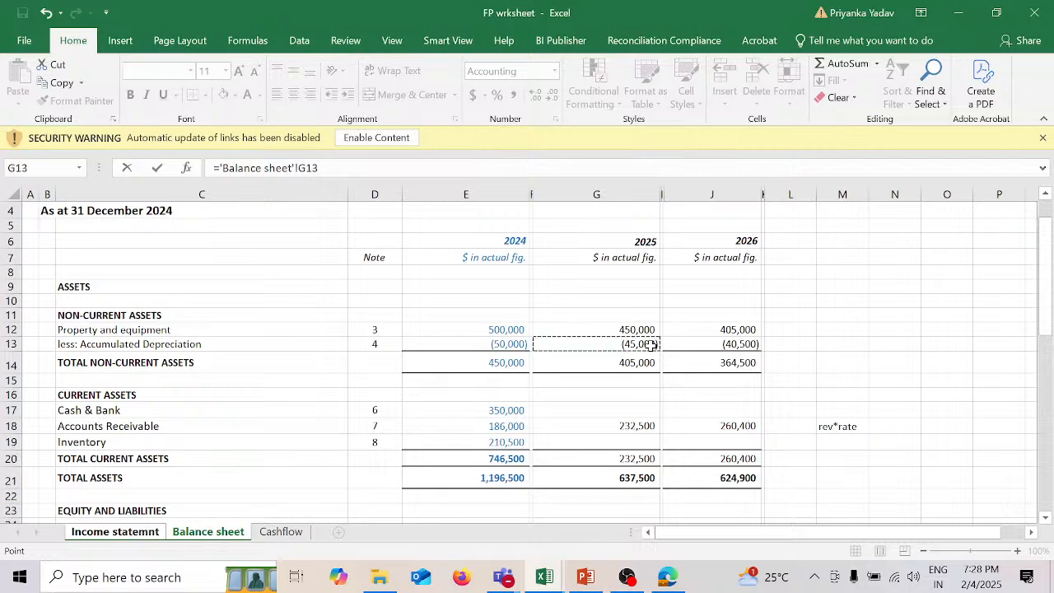
{"action": "key", "text": "Return"}
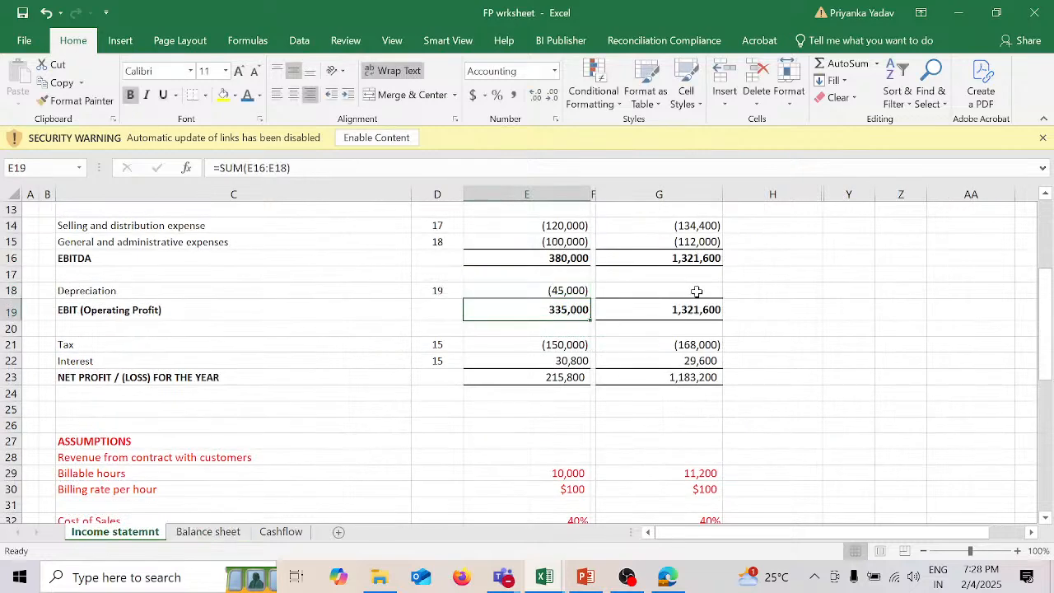
Step: Link the income statement's 2026 Depreciation in G18 to the 2026 Accumulated Depreciation in J13 of the Balance sheet
{"action": "left_click", "coordinate": [697, 292]}
{"action": "type", "text": "="}
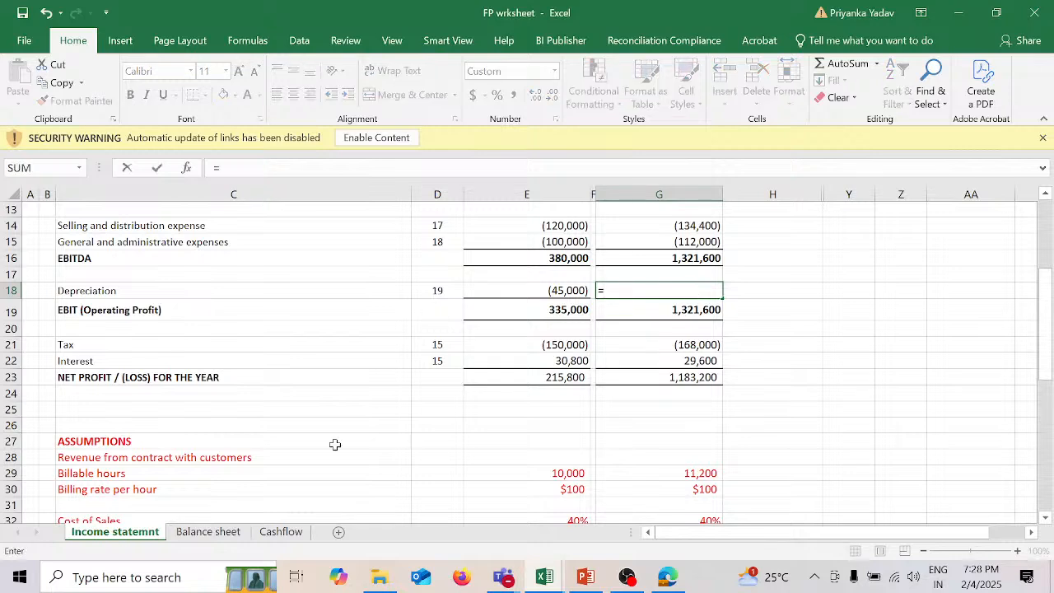
{"action": "left_click", "coordinate": [227, 534]}
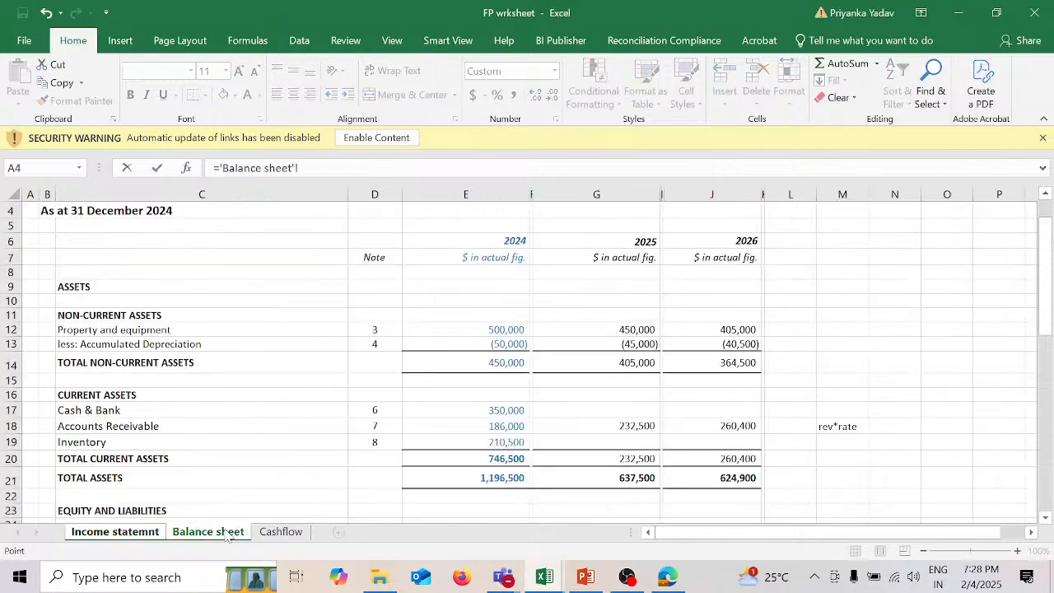
{"action": "left_click", "coordinate": [713, 344]}
{"action": "key", "text": "Return"}
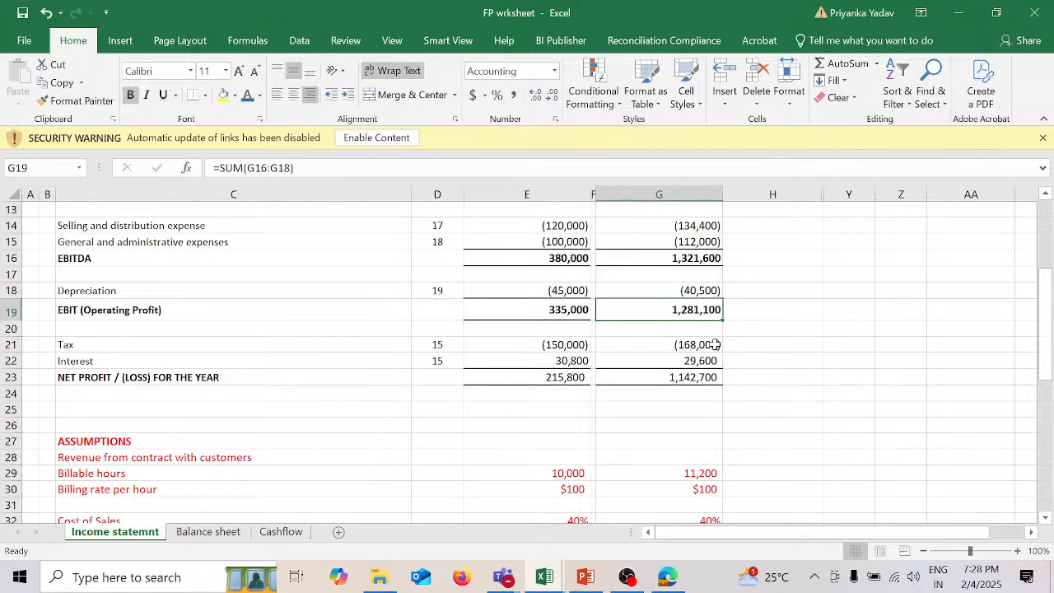
Step: Calculate 2025 Retained Earnings in G27 of the Balance sheet as prior-year Retained Earnings E27 plus the income statement's 2025 net profit in E23
{"action": "scroll", "coordinate": [666, 420], "scroll_direction": "down", "scroll_amount": 6}
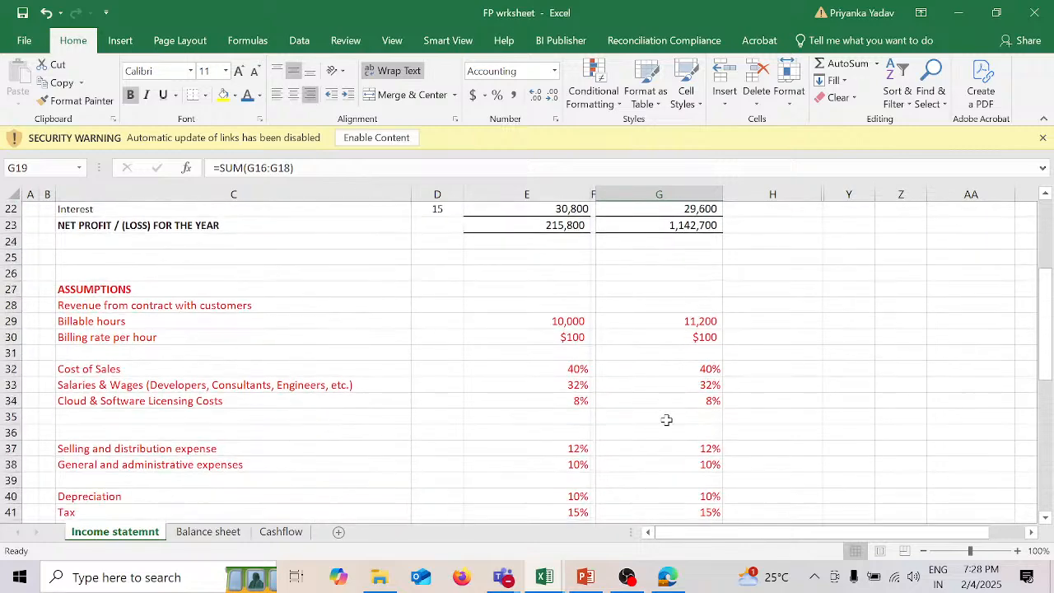
{"action": "scroll", "coordinate": [666, 420], "scroll_direction": "up", "scroll_amount": 7}
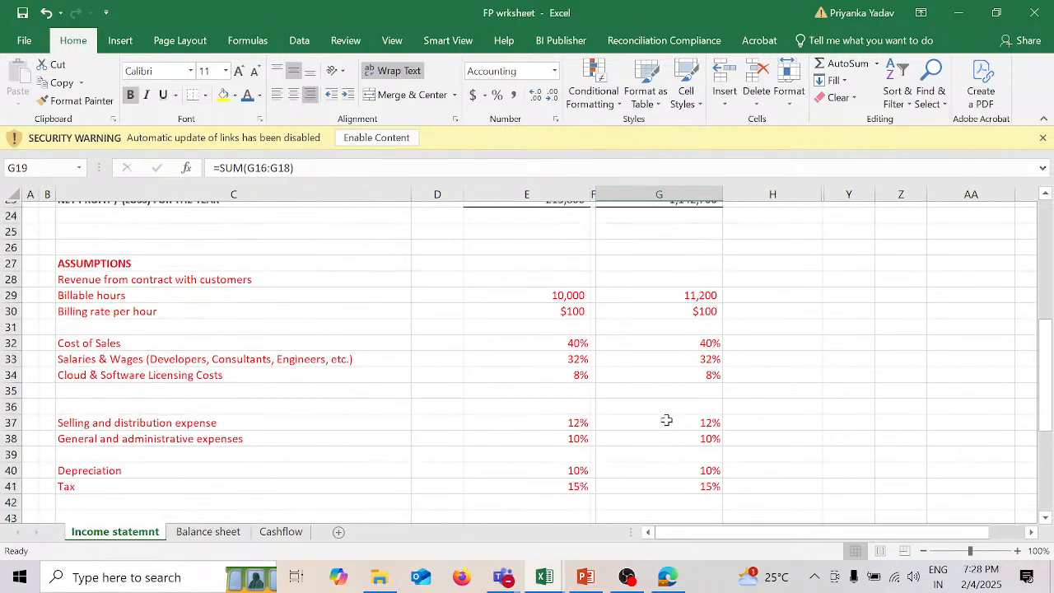
{"action": "scroll", "coordinate": [666, 420], "scroll_direction": "up", "scroll_amount": 1}
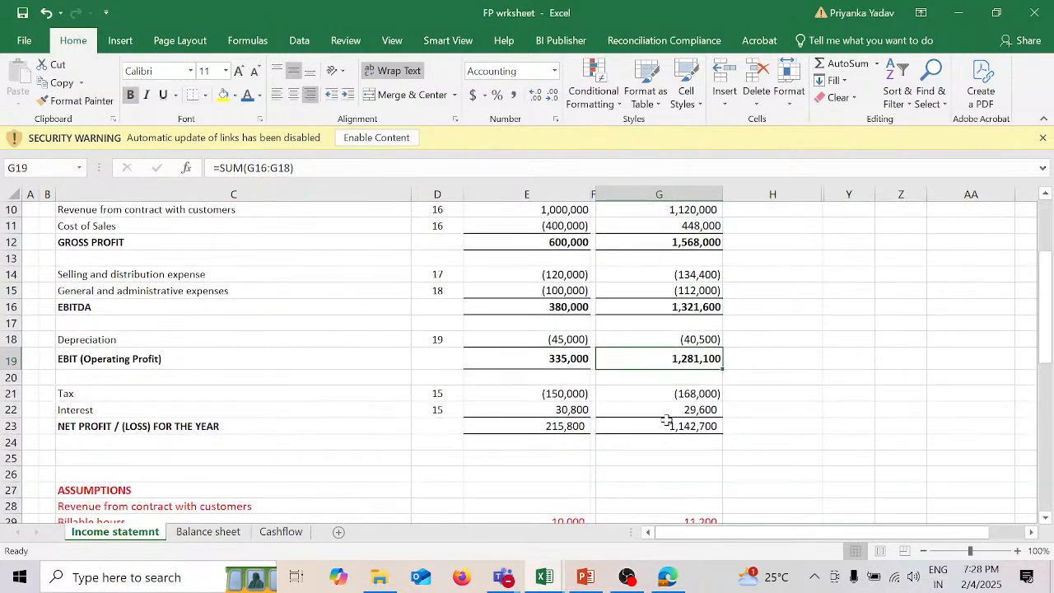
{"action": "scroll", "coordinate": [666, 419], "scroll_direction": "up", "scroll_amount": 3}
{"action": "scroll", "coordinate": [666, 420], "scroll_direction": "down", "scroll_amount": 4}
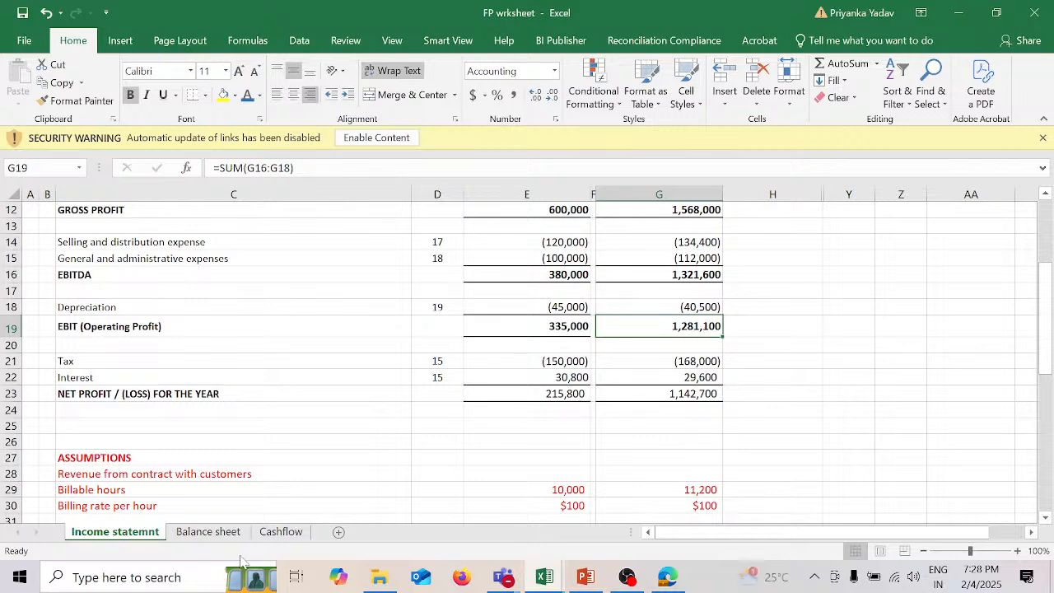
{"action": "left_click", "coordinate": [221, 536]}
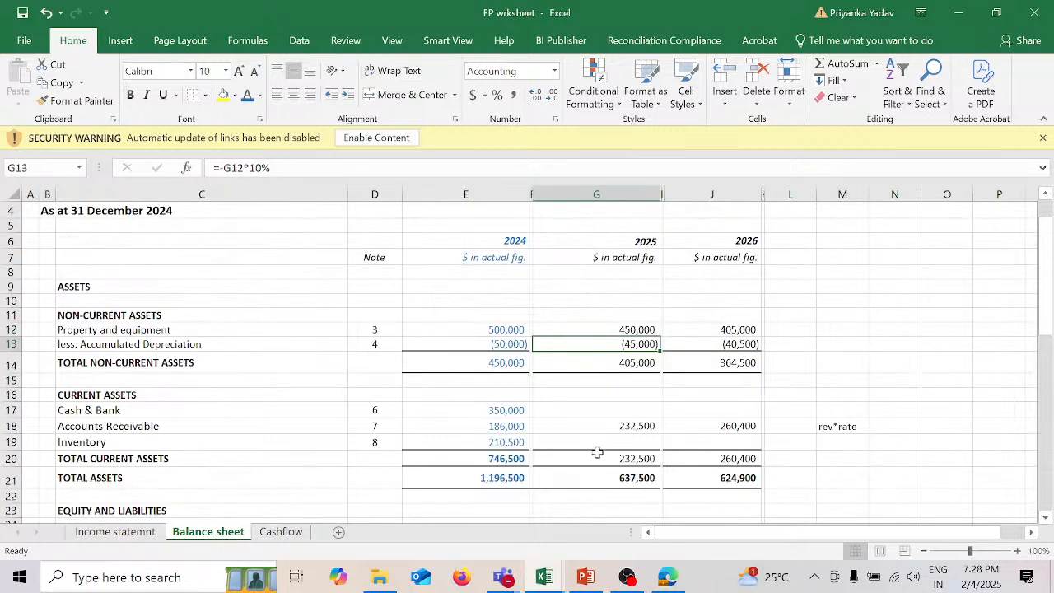
{"action": "scroll", "coordinate": [655, 435], "scroll_direction": "down", "scroll_amount": 4}
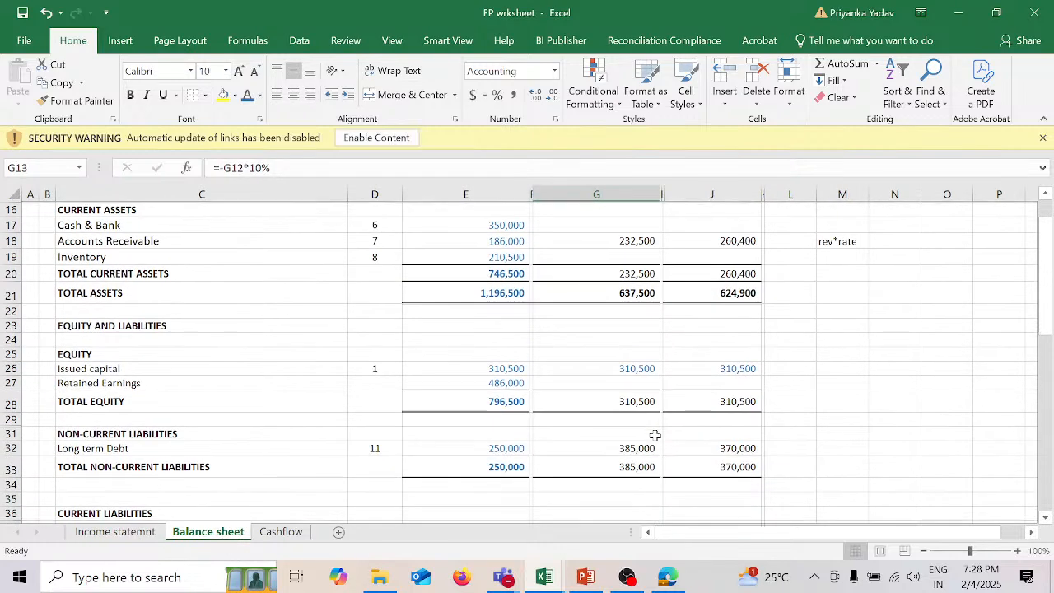
{"action": "left_click", "coordinate": [607, 379]}
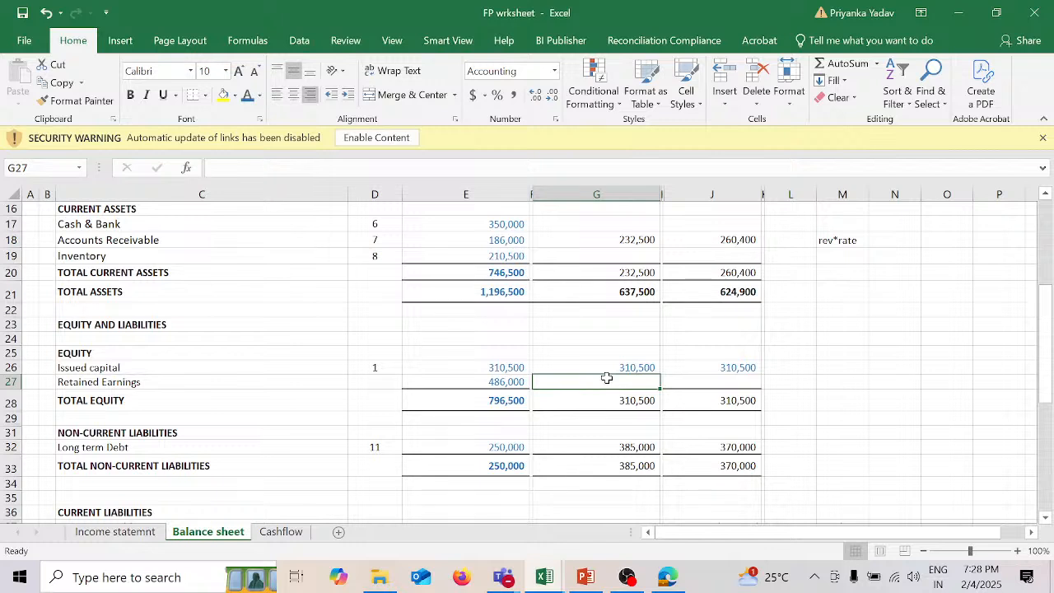
{"action": "type", "text": "="}
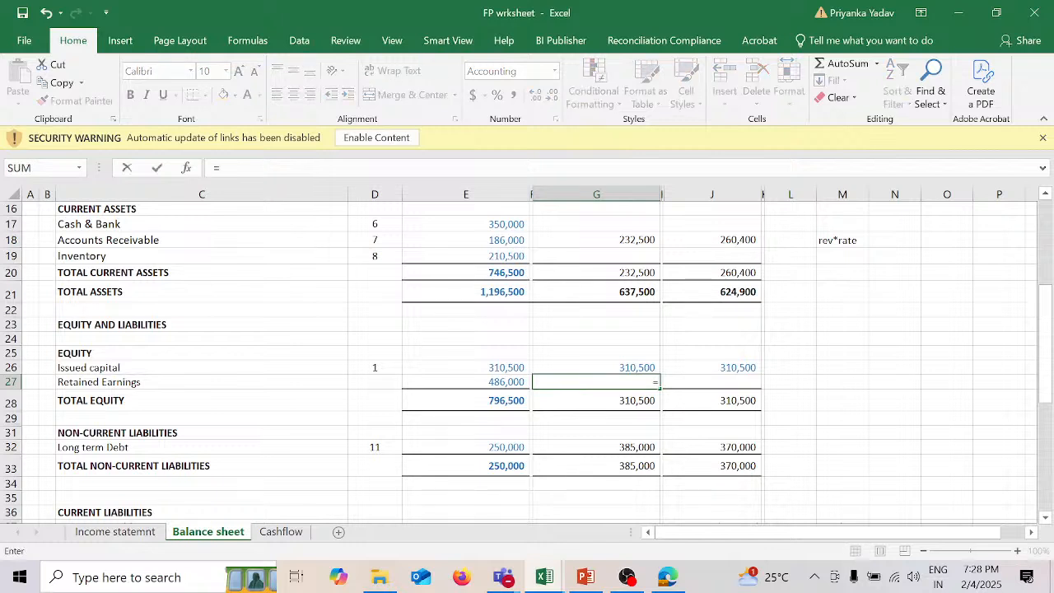
{"action": "key", "text": "Left"}
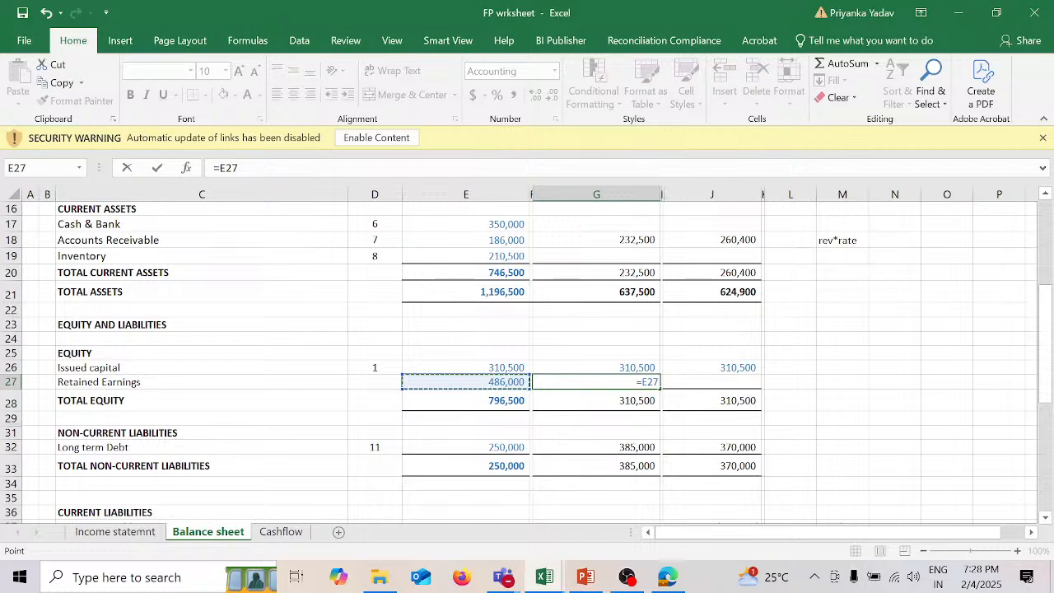
{"action": "type", "text": "+"}
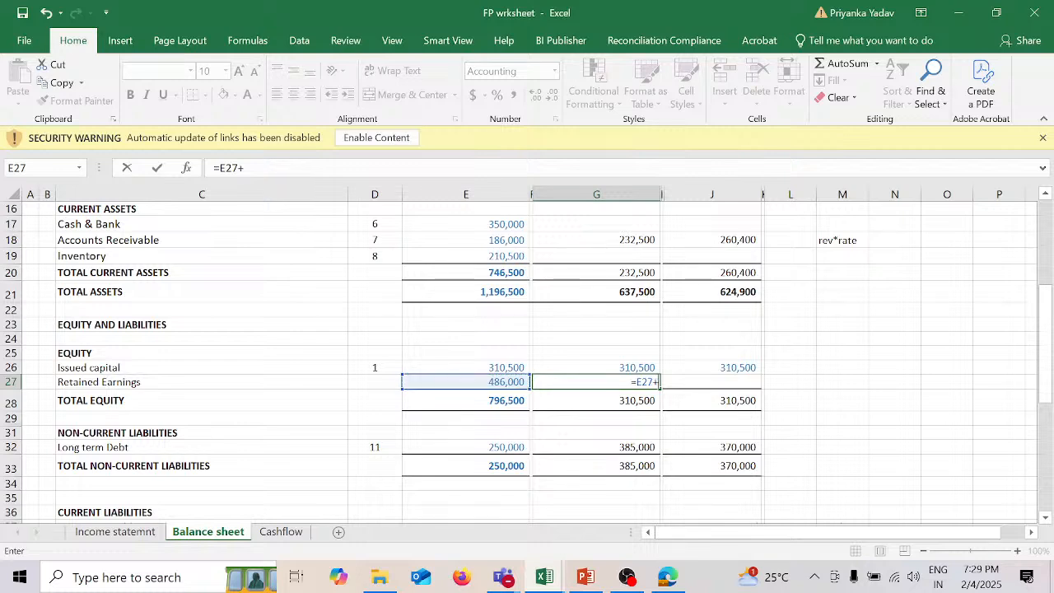
{"action": "left_click", "coordinate": [115, 531]}
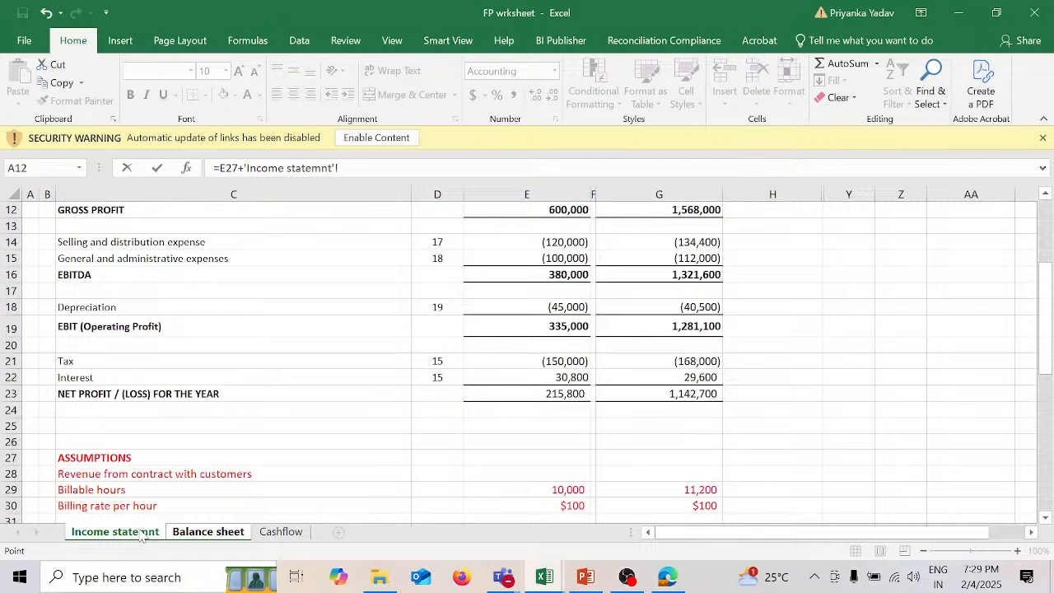
{"action": "left_click", "coordinate": [566, 393]}
{"action": "key", "text": "Return"}
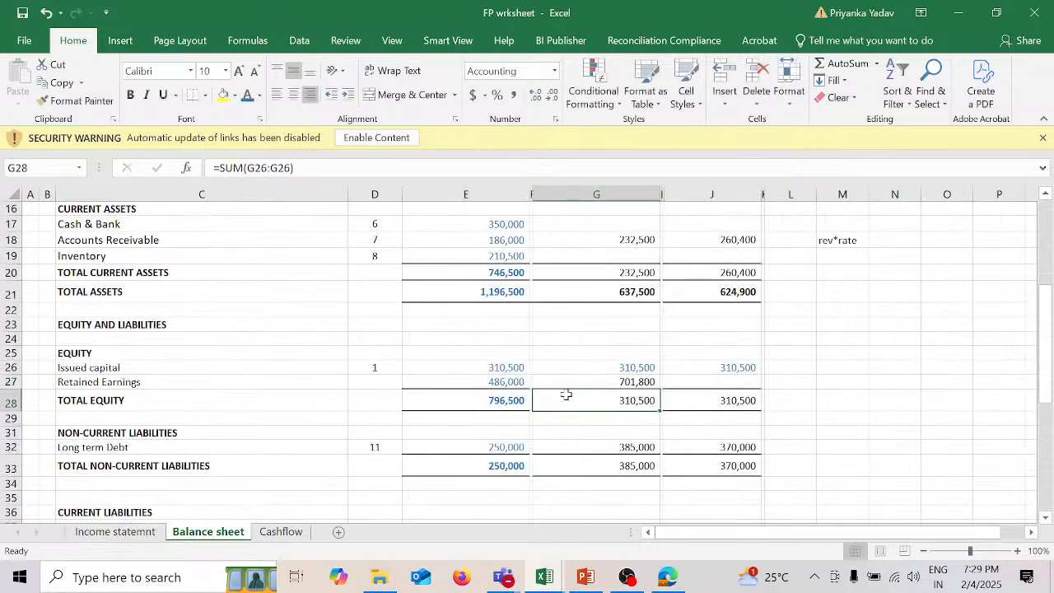
Step: Calculate 2026 Retained Earnings in J27 with the formula =G27+'Income statemnt'!G23
{"action": "left_click", "coordinate": [749, 381]}
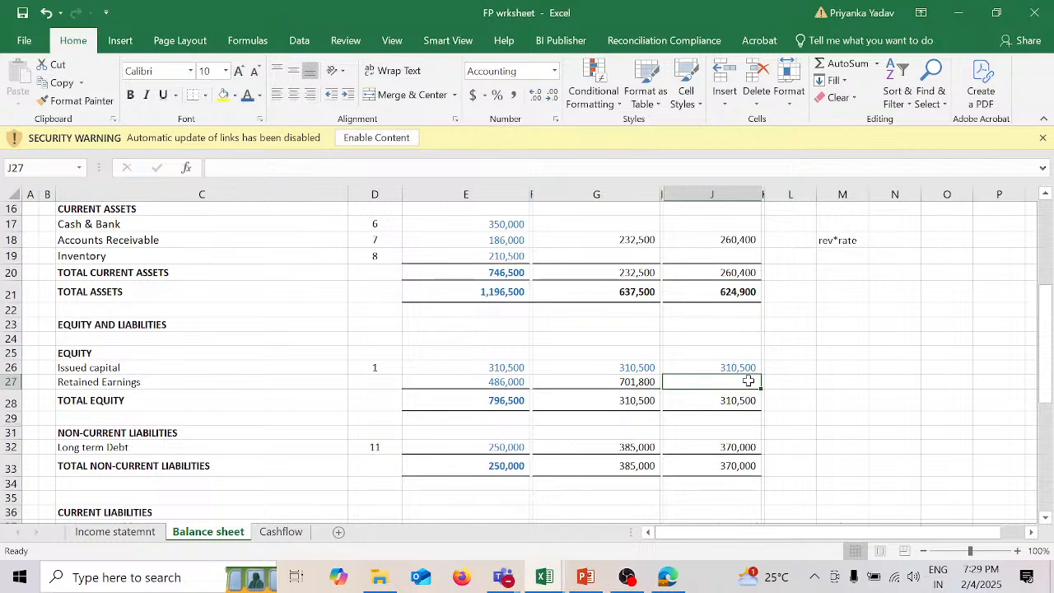
{"action": "type", "text": "="}
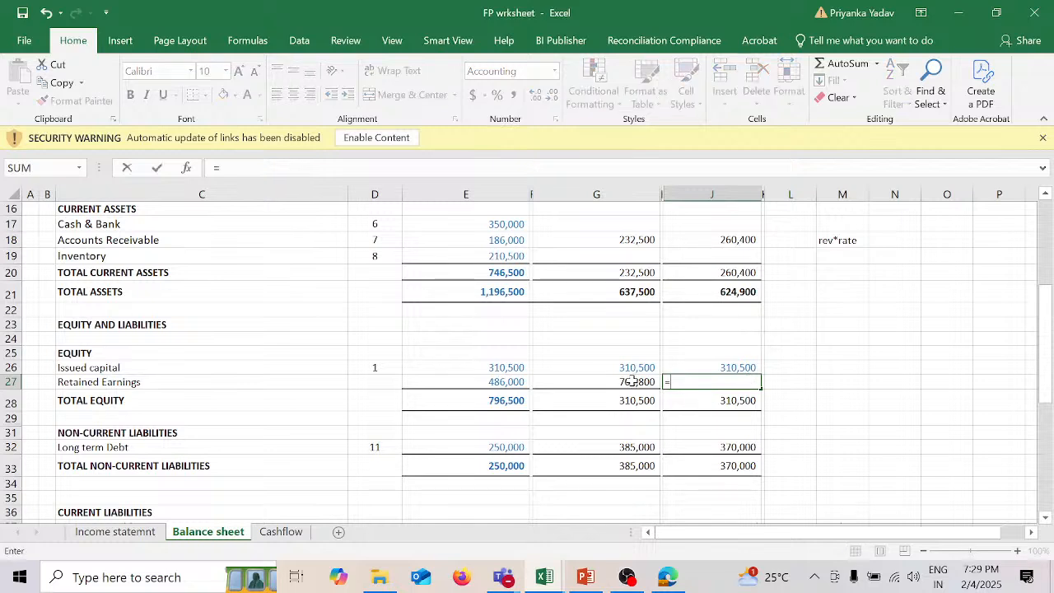
{"action": "left_click", "coordinate": [627, 381]}
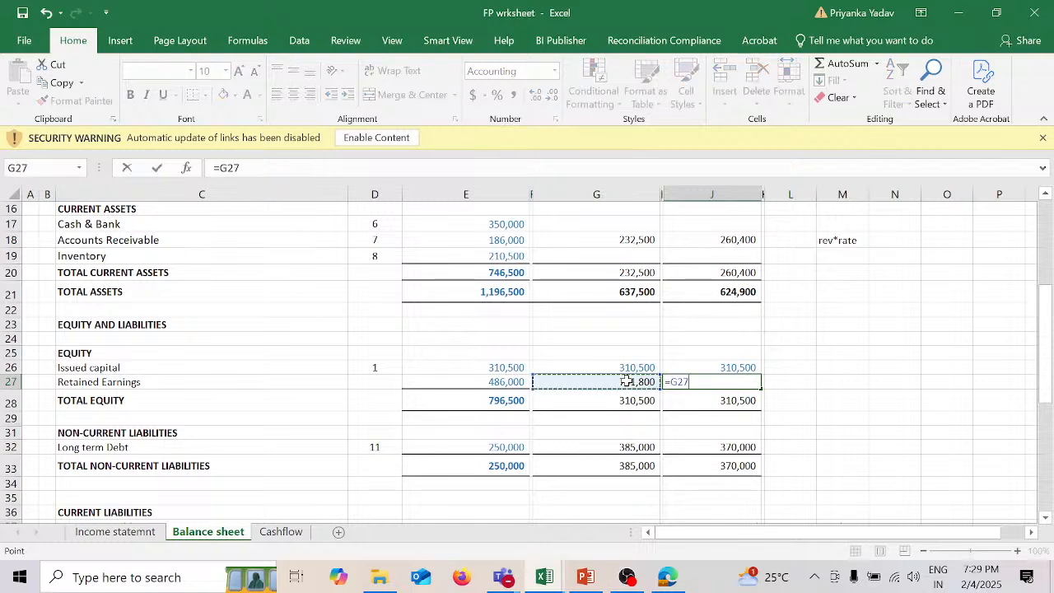
{"action": "type", "text": "+"}
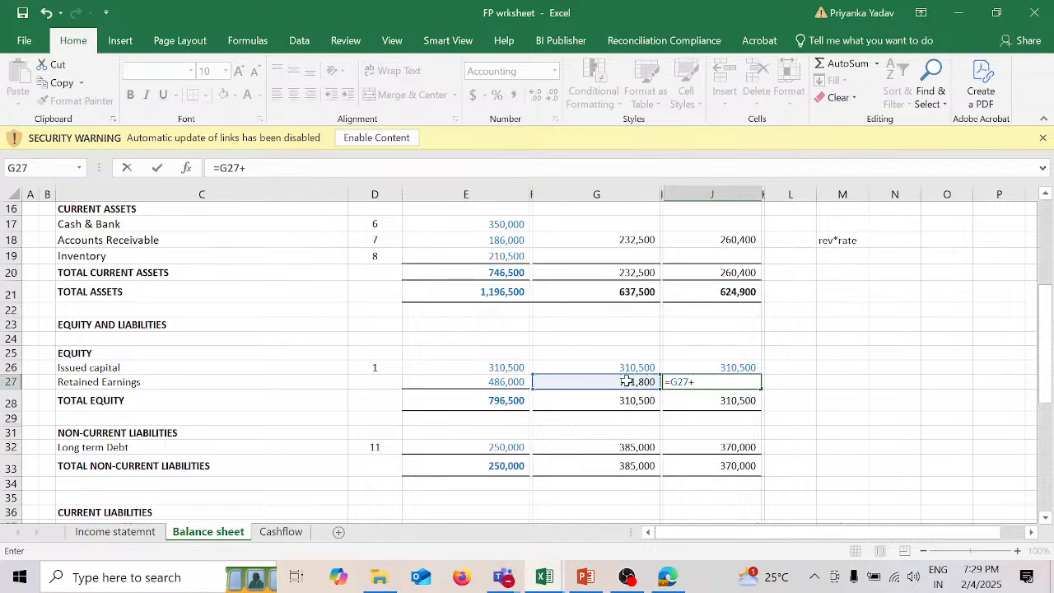
{"action": "left_click", "coordinate": [153, 532]}
{"action": "left_click", "coordinate": [696, 394]}
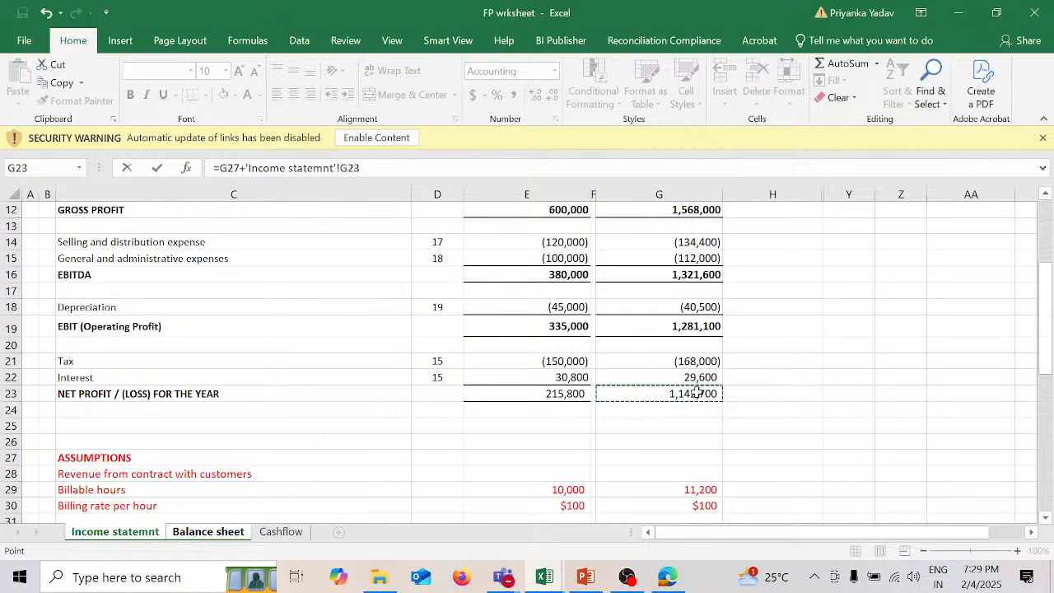
{"action": "key", "text": "Return"}
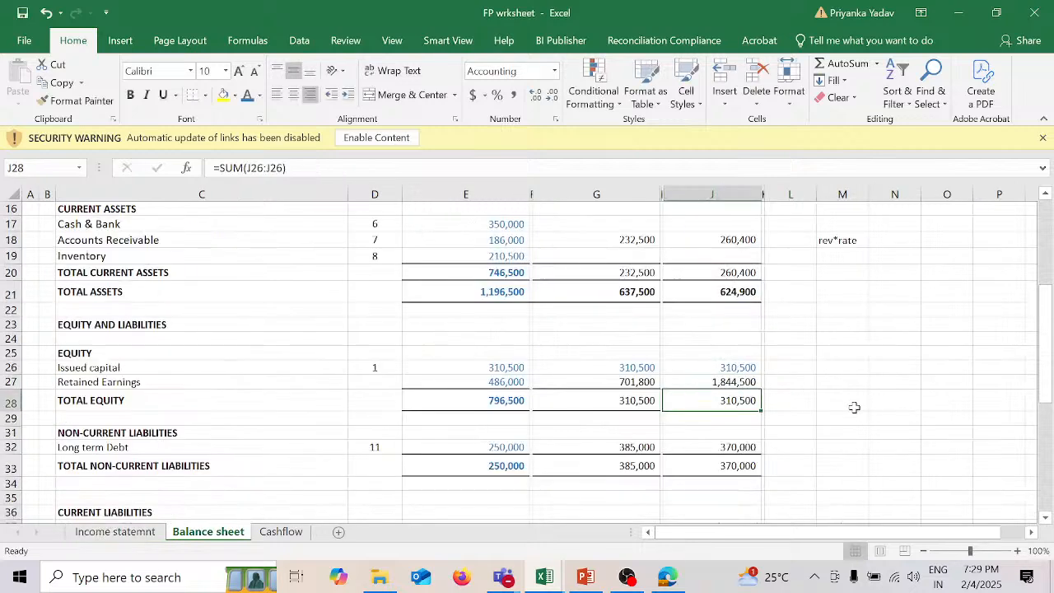
{"action": "scroll", "coordinate": [853, 407], "scroll_direction": "down", "scroll_amount": 2}
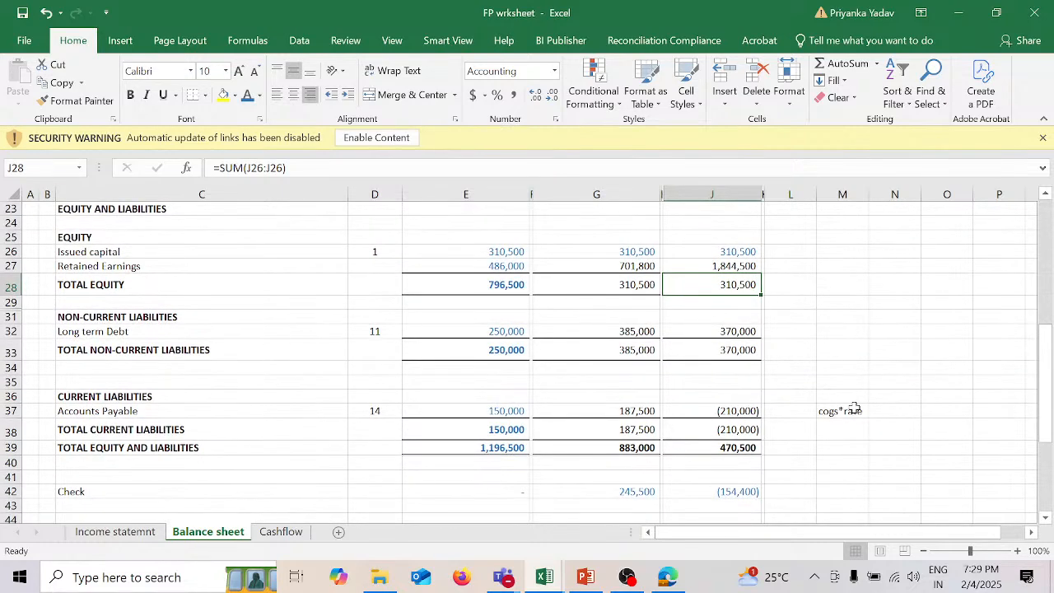
Step: Examine the 2024 Check formula in E42 of the Balance sheet and trace its references to total assets and total equity and liabilities
{"action": "scroll", "coordinate": [782, 292], "scroll_direction": "up", "scroll_amount": 6}
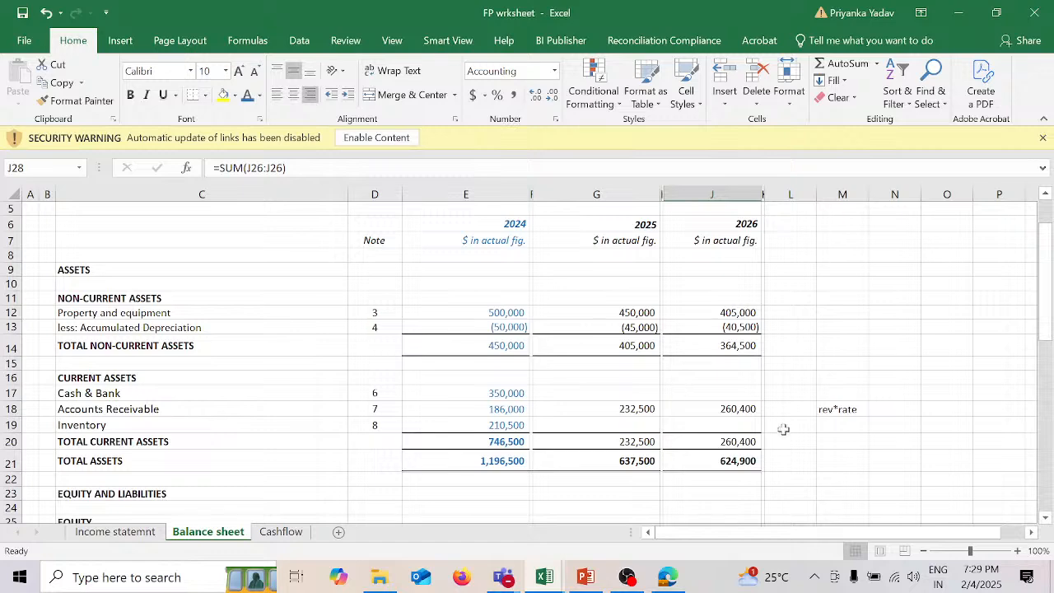
{"action": "scroll", "coordinate": [790, 443], "scroll_direction": "down", "scroll_amount": 6}
{"action": "scroll", "coordinate": [790, 443], "scroll_direction": "down", "scroll_amount": 2}
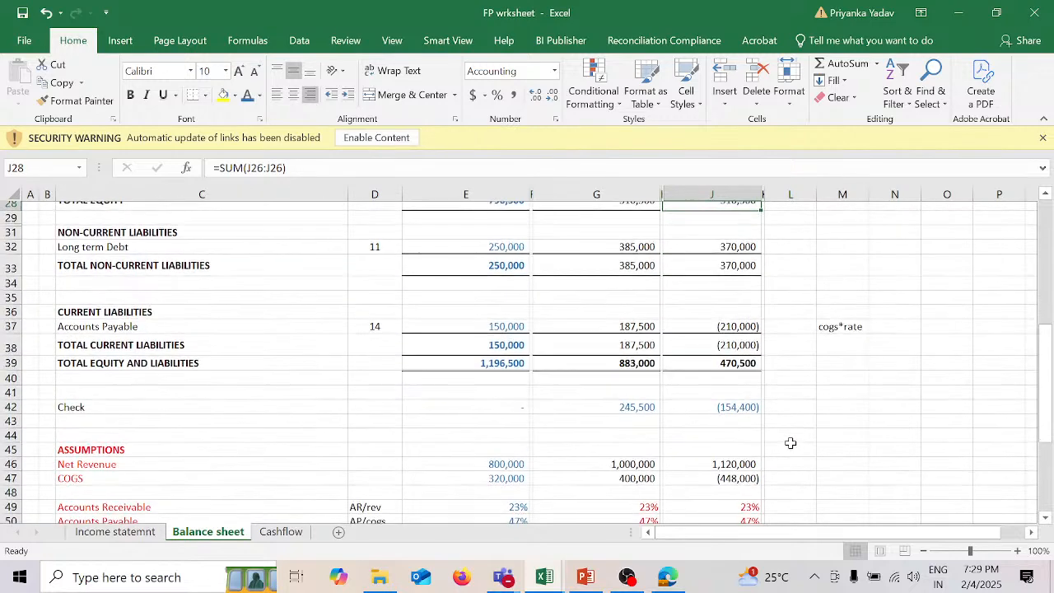
{"action": "left_click", "coordinate": [13, 399]}
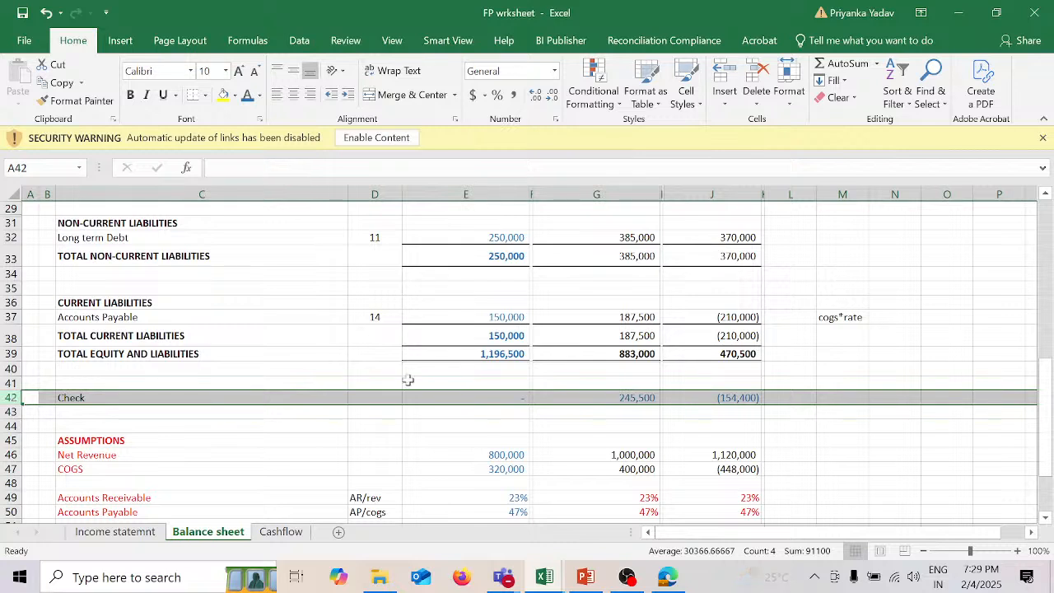
{"action": "double_click", "coordinate": [503, 397]}
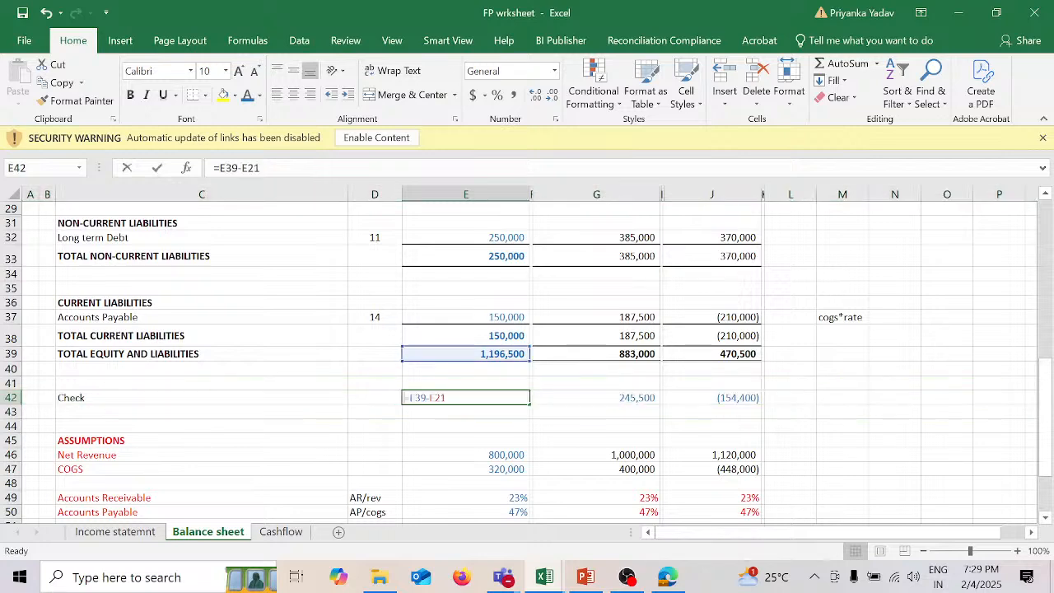
{"action": "scroll", "coordinate": [586, 376], "scroll_direction": "up", "scroll_amount": 6}
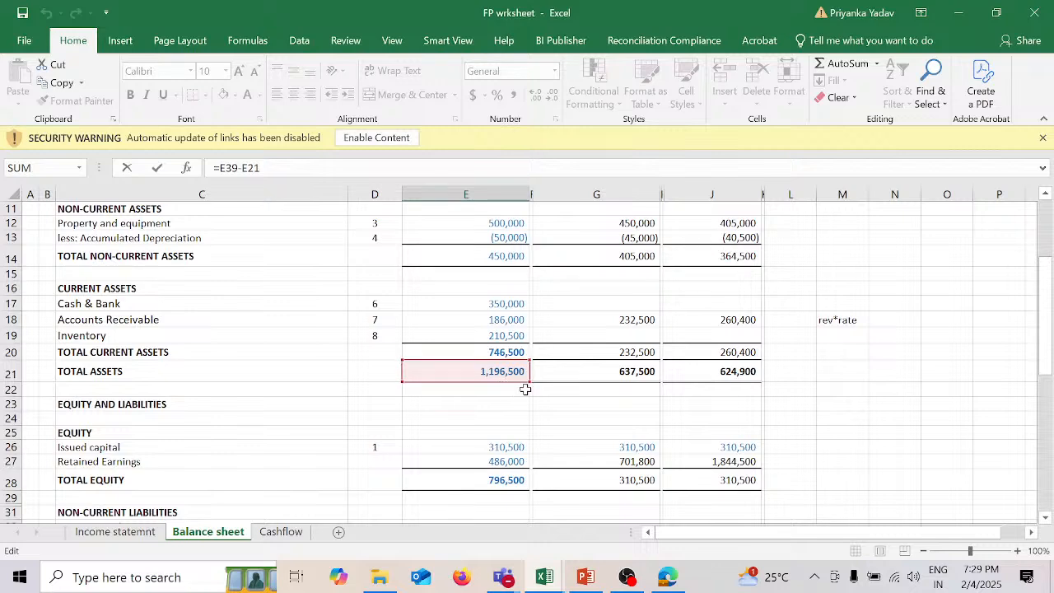
{"action": "scroll", "coordinate": [521, 342], "scroll_direction": "up", "scroll_amount": 3}
{"action": "scroll", "coordinate": [522, 341], "scroll_direction": "up", "scroll_amount": 1}
{"action": "scroll", "coordinate": [522, 340], "scroll_direction": "down", "scroll_amount": 4}
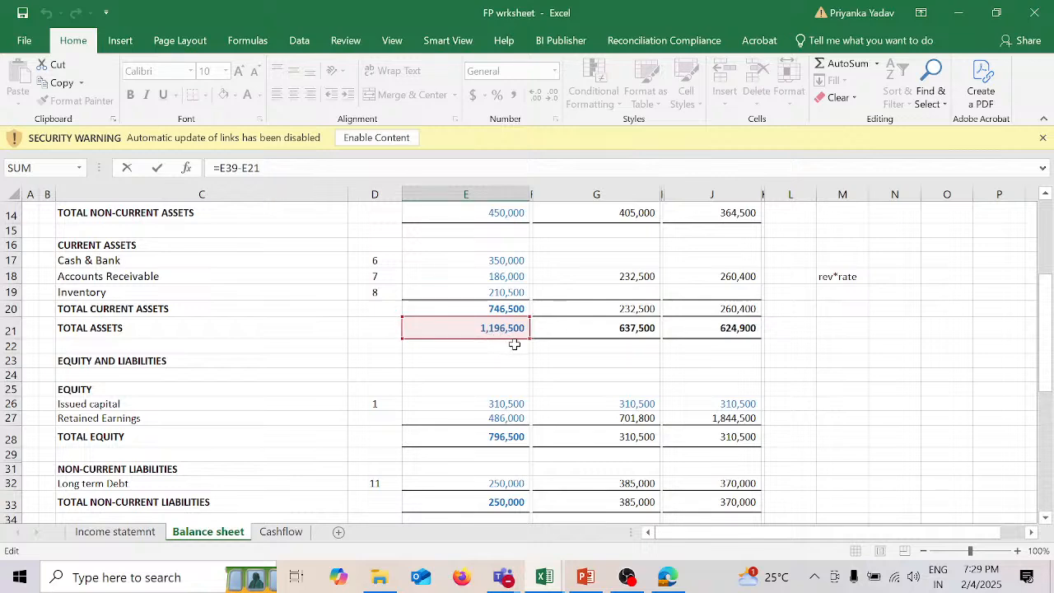
{"action": "scroll", "coordinate": [508, 373], "scroll_direction": "down", "scroll_amount": 2}
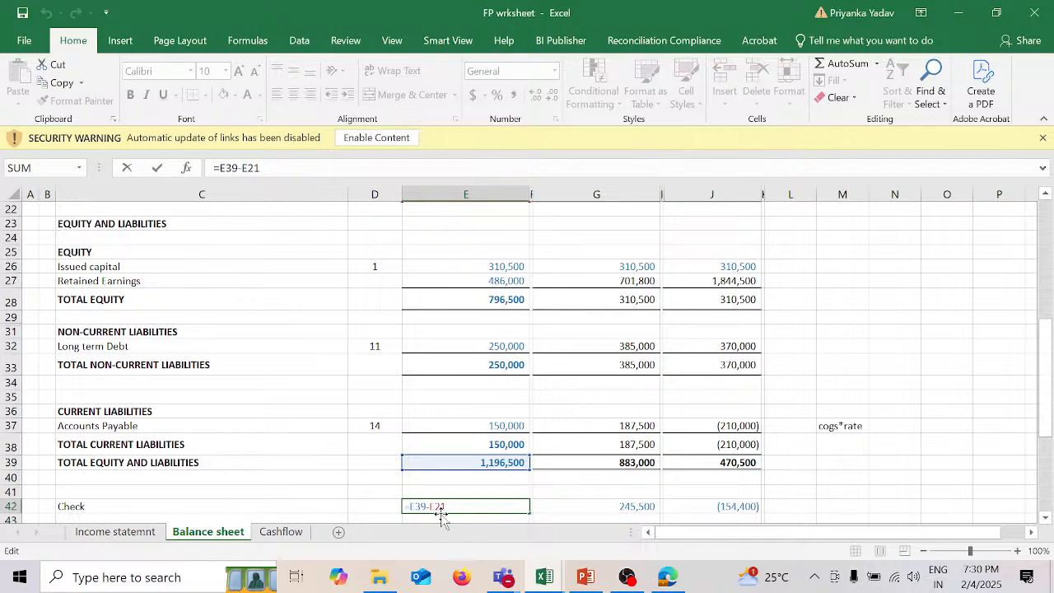
{"action": "key", "text": "Return"}
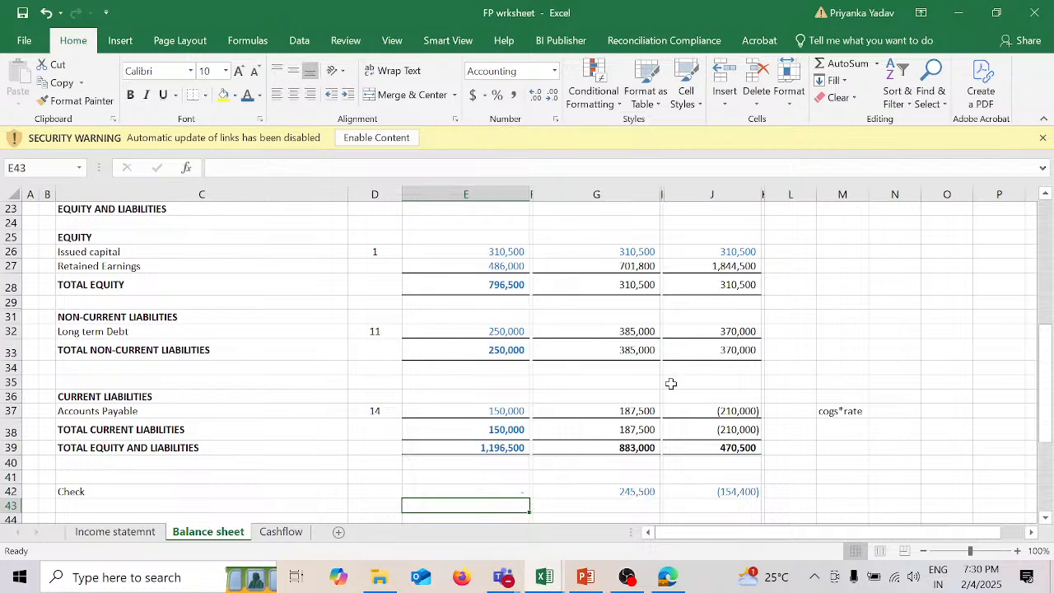
Step: Review the Cashflow sheet's 2025 Net Income and Depreciation links in D9 and D11 against the income statement and Balance sheet
{"action": "scroll", "coordinate": [670, 383], "scroll_direction": "up", "scroll_amount": 5}
{"action": "scroll", "coordinate": [671, 384], "scroll_direction": "up", "scroll_amount": 2}
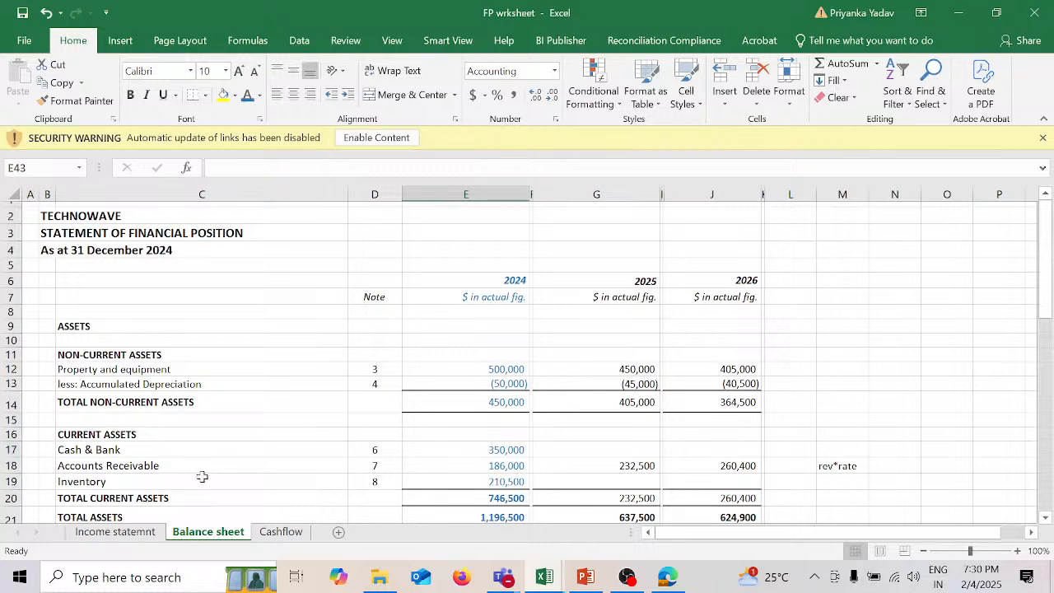
{"action": "left_click", "coordinate": [281, 532]}
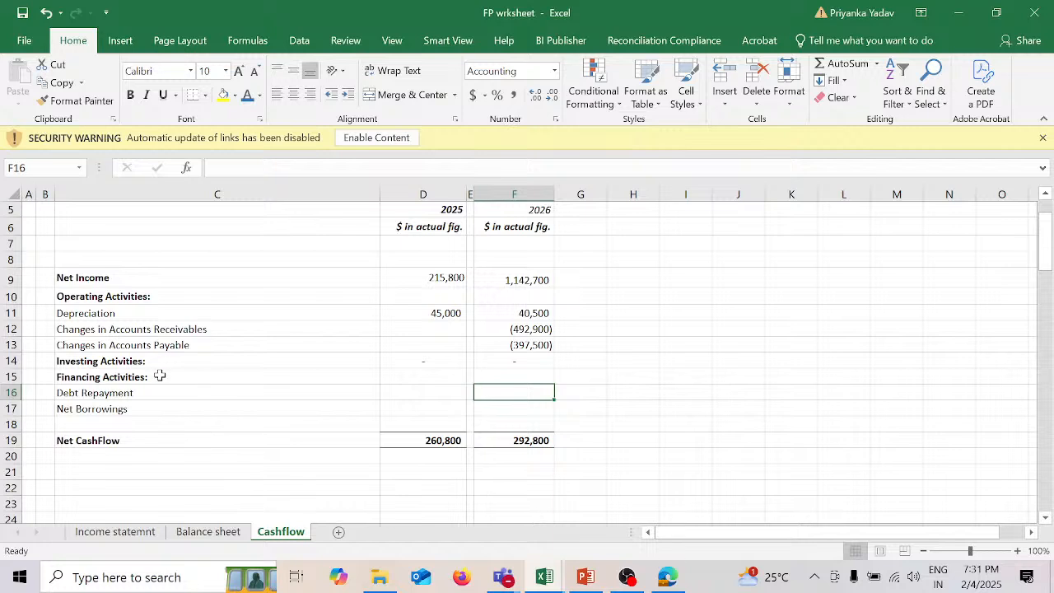
{"action": "left_click", "coordinate": [410, 278]}
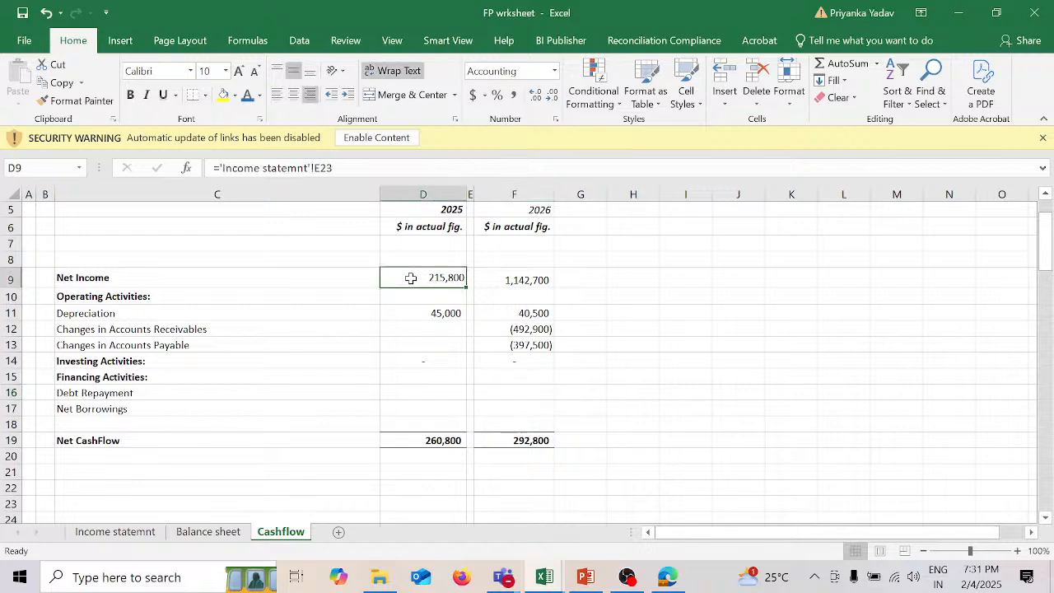
{"action": "left_click", "coordinate": [139, 536]}
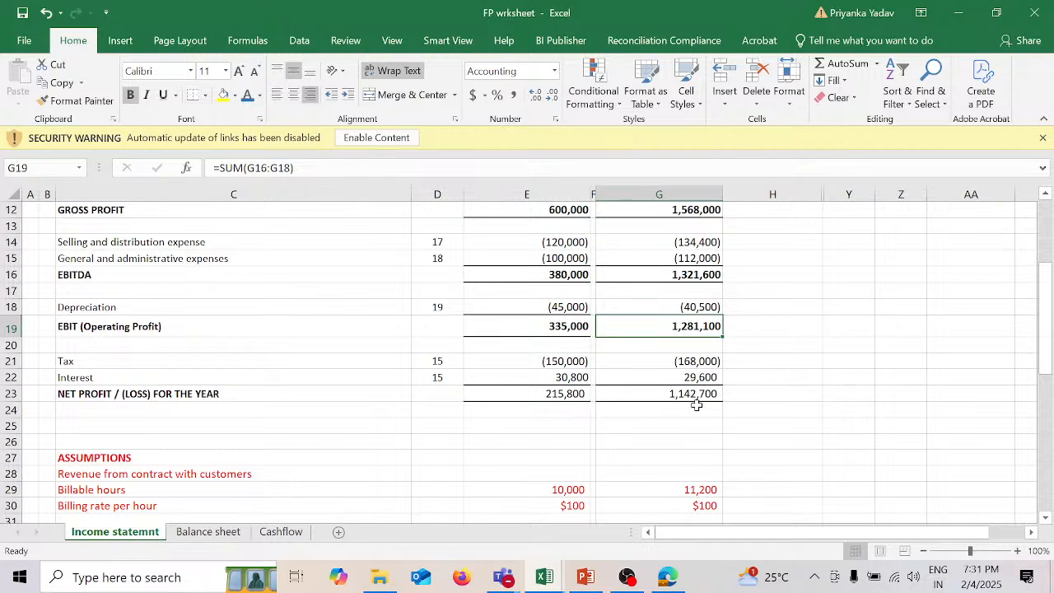
{"action": "left_click", "coordinate": [280, 533]}
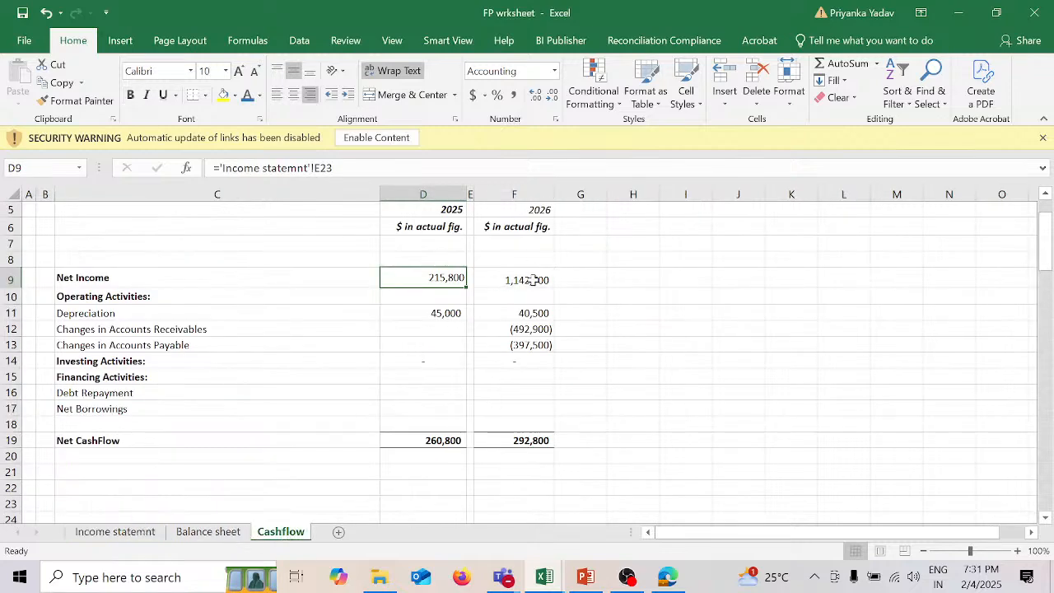
{"action": "left_click", "coordinate": [444, 314]}
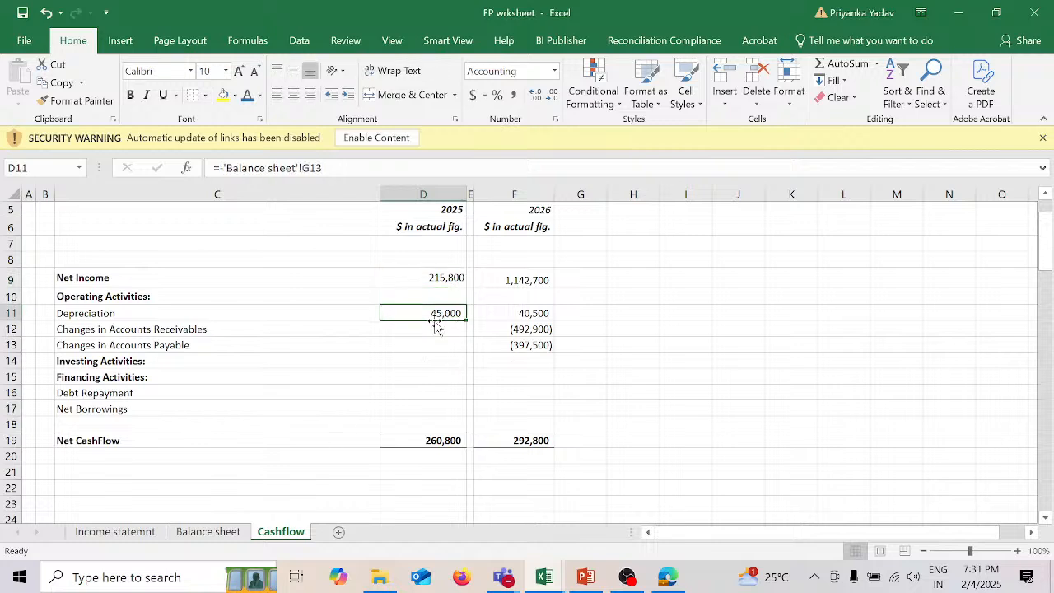
{"action": "left_click", "coordinate": [208, 531]}
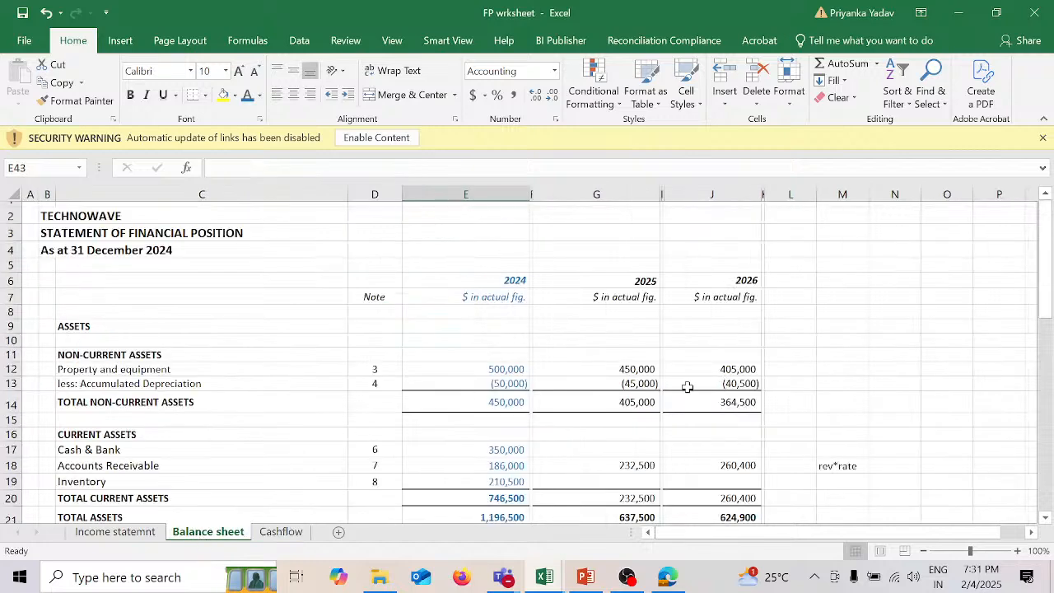
{"action": "left_click", "coordinate": [297, 531]}
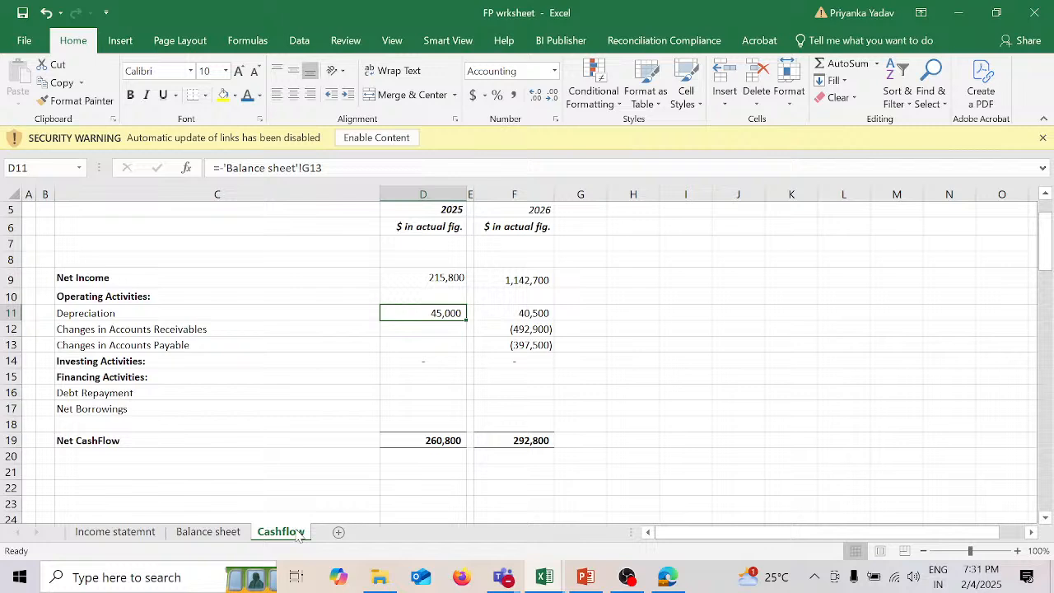
Step: Calculate 2025 Changes in Accounts Receivables in D12 of the Cashflow sheet with ='Balance sheet'!G18-'Balance sheet'!E18
{"action": "left_click", "coordinate": [449, 331]}
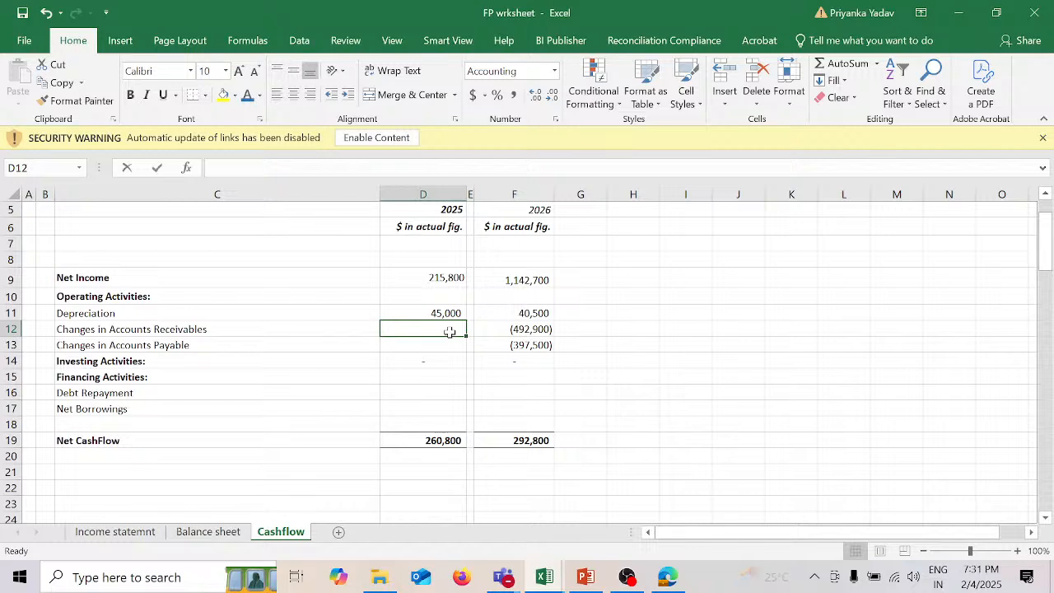
{"action": "type", "text": "="}
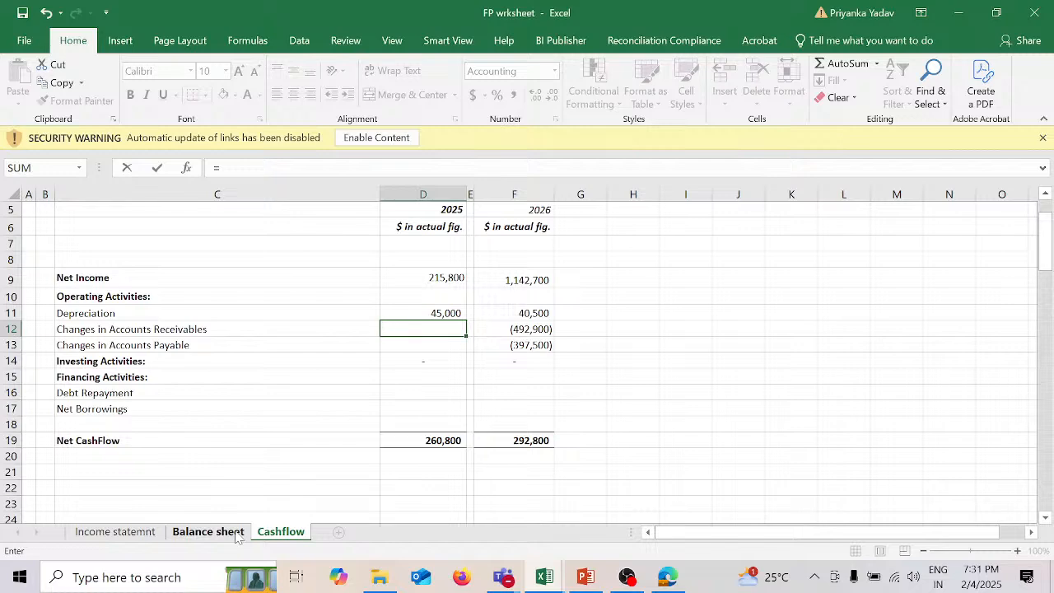
{"action": "left_click", "coordinate": [236, 535]}
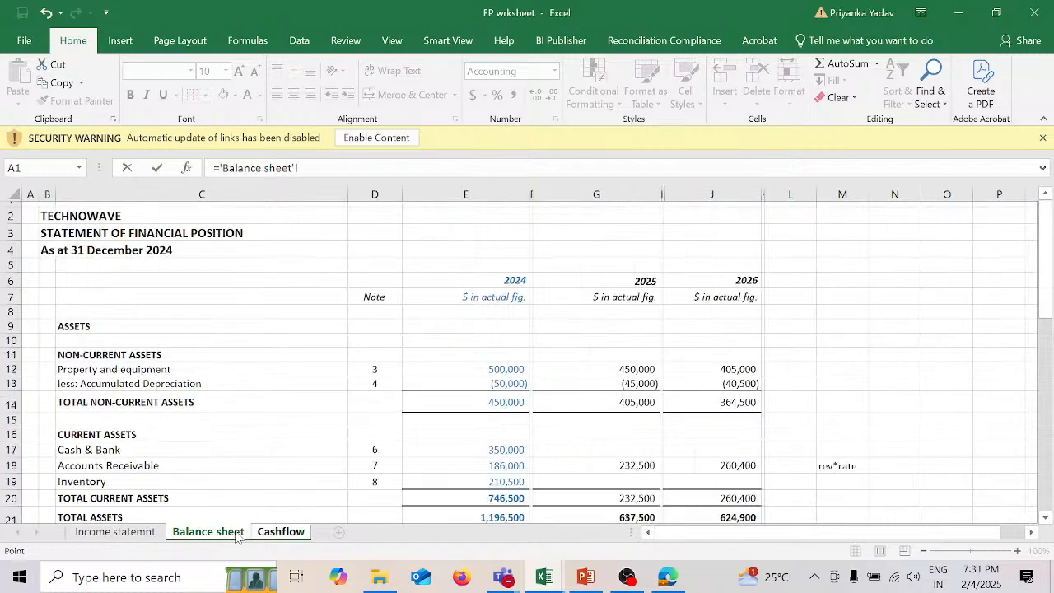
{"action": "left_click", "coordinate": [605, 465]}
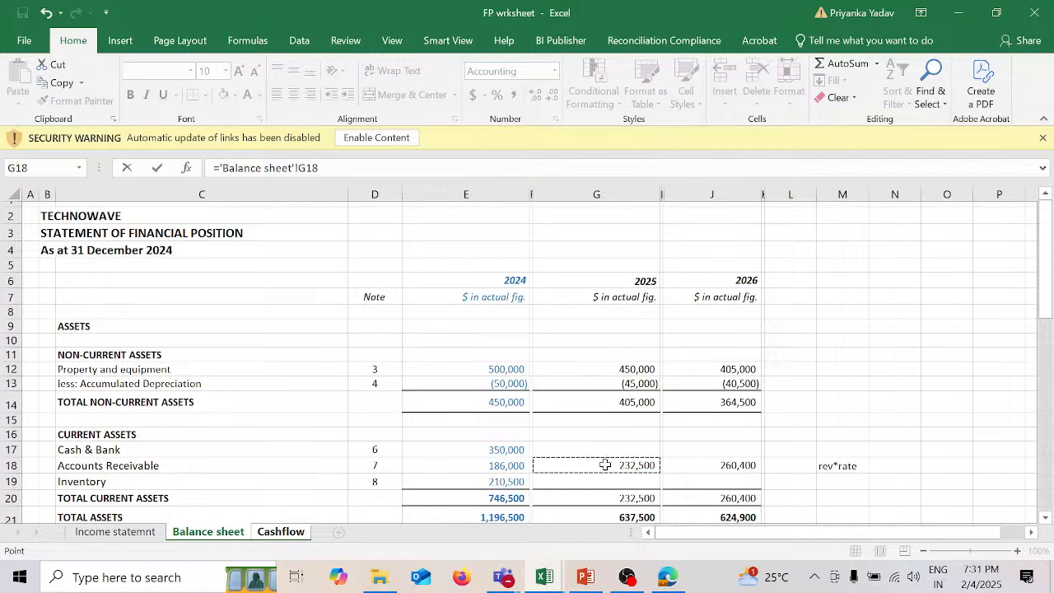
{"action": "type", "text": "-"}
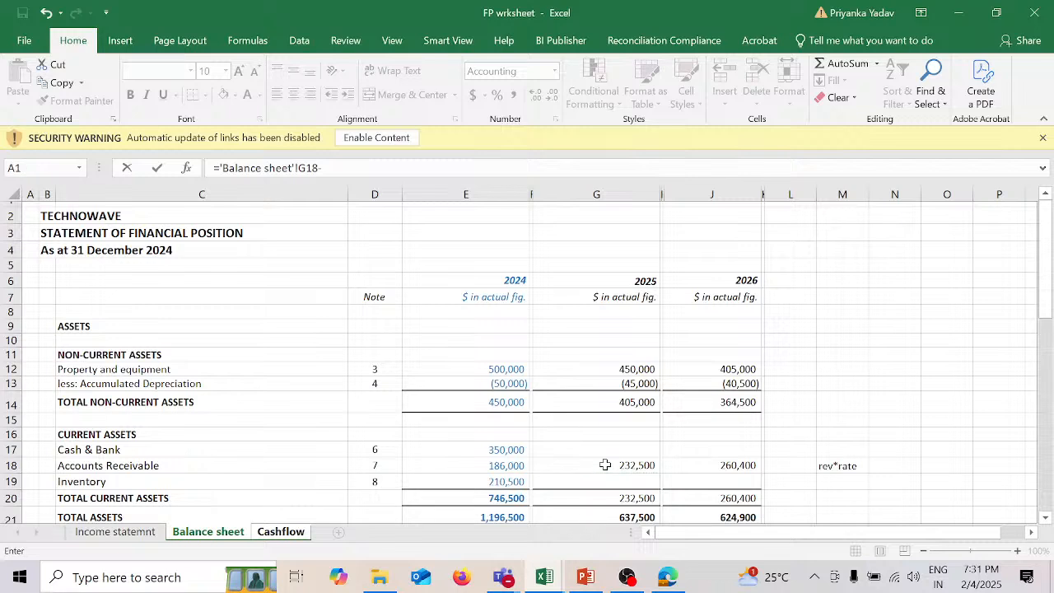
{"action": "left_click", "coordinate": [519, 465]}
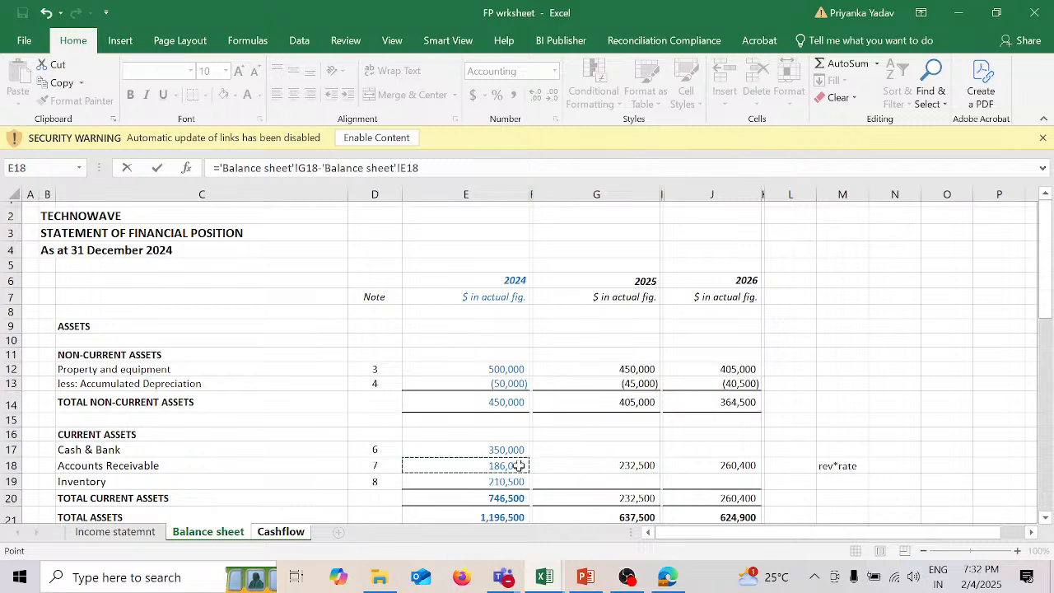
{"action": "key", "text": "Return"}
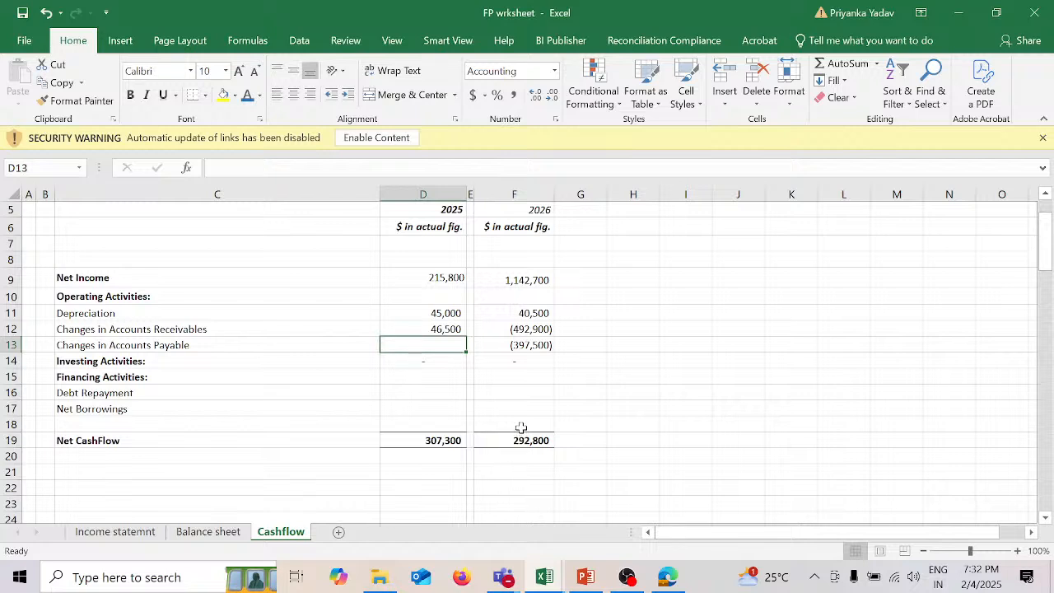
{"action": "left_click", "coordinate": [451, 328]}
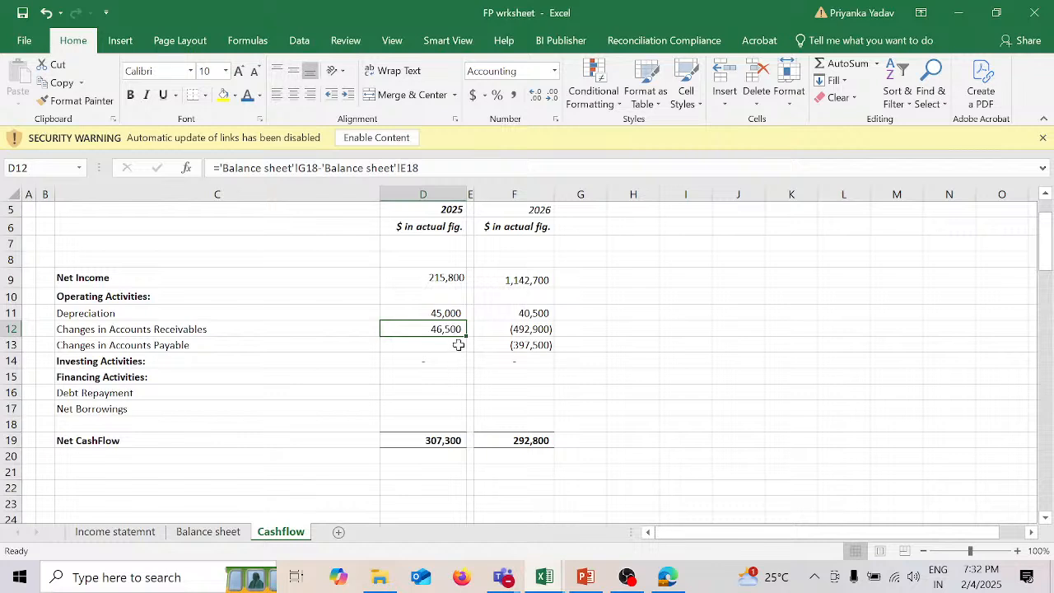
Step: Calculate 2025 Changes in Accounts Payable in D13 of the Cashflow sheet with ='Balance sheet'!G37-'Balance sheet'!E37
{"action": "left_click", "coordinate": [458, 345]}
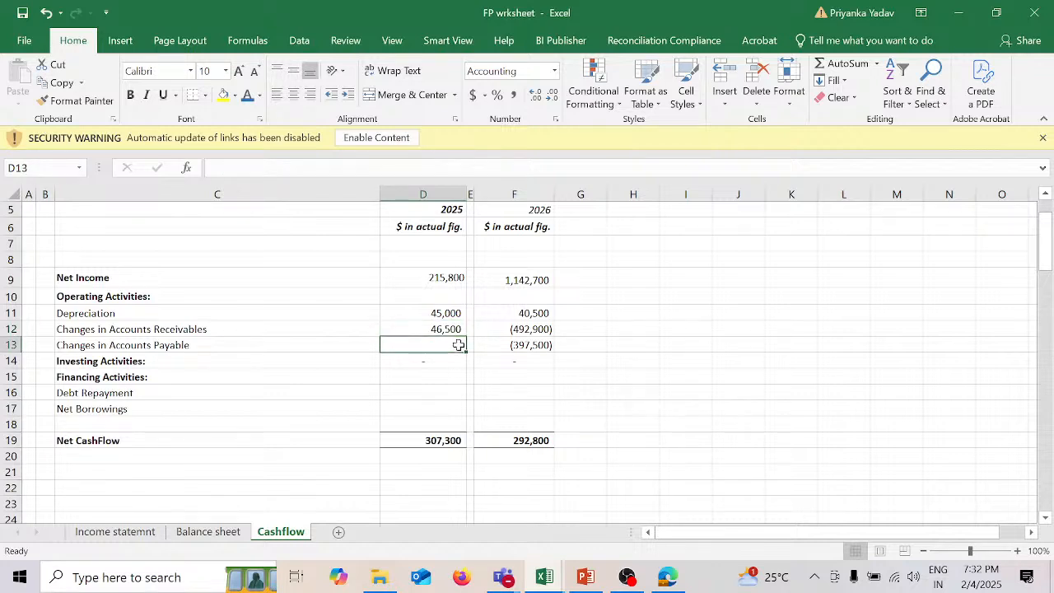
{"action": "type", "text": "="}
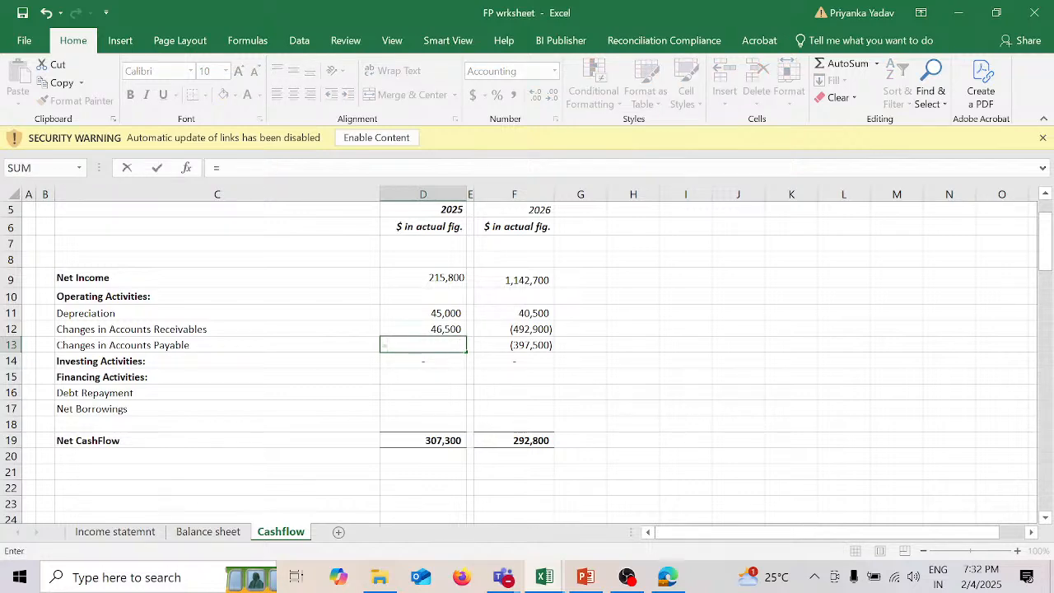
{"action": "left_click", "coordinate": [237, 533]}
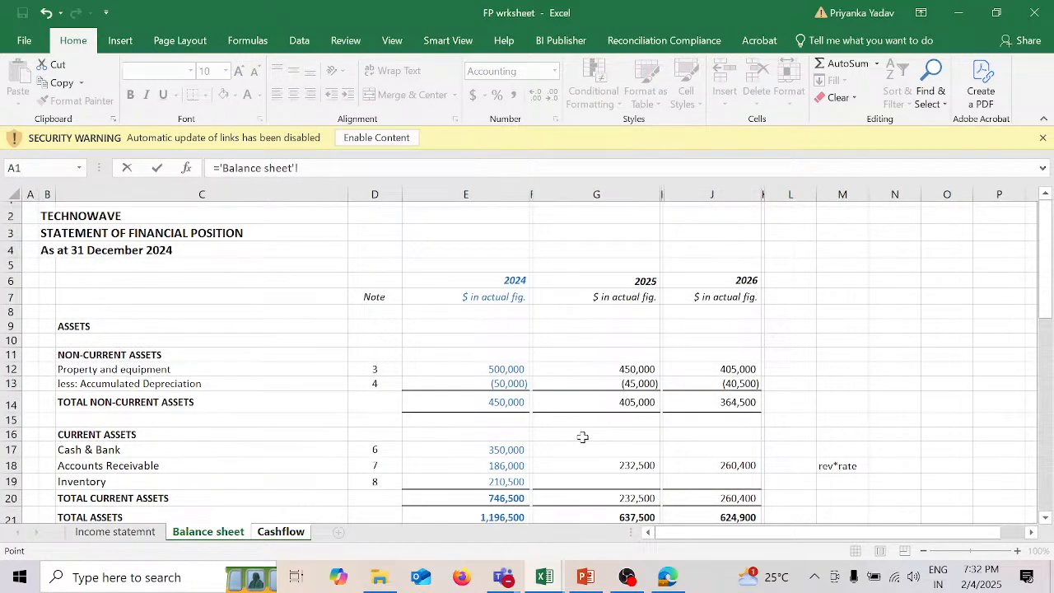
{"action": "scroll", "coordinate": [582, 436], "scroll_direction": "down", "scroll_amount": 3}
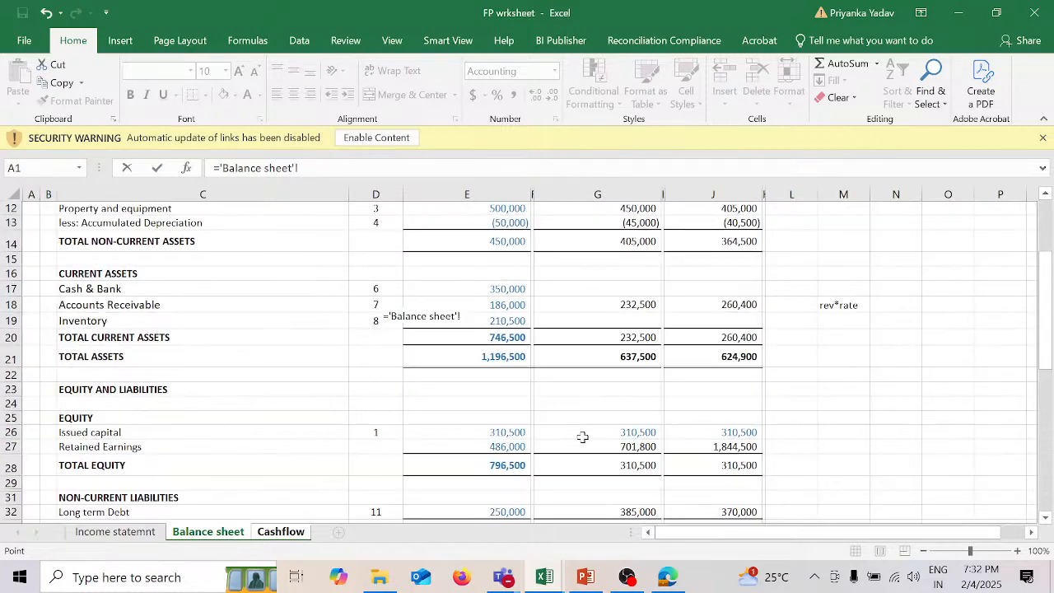
{"action": "scroll", "coordinate": [582, 436], "scroll_direction": "down", "scroll_amount": 3}
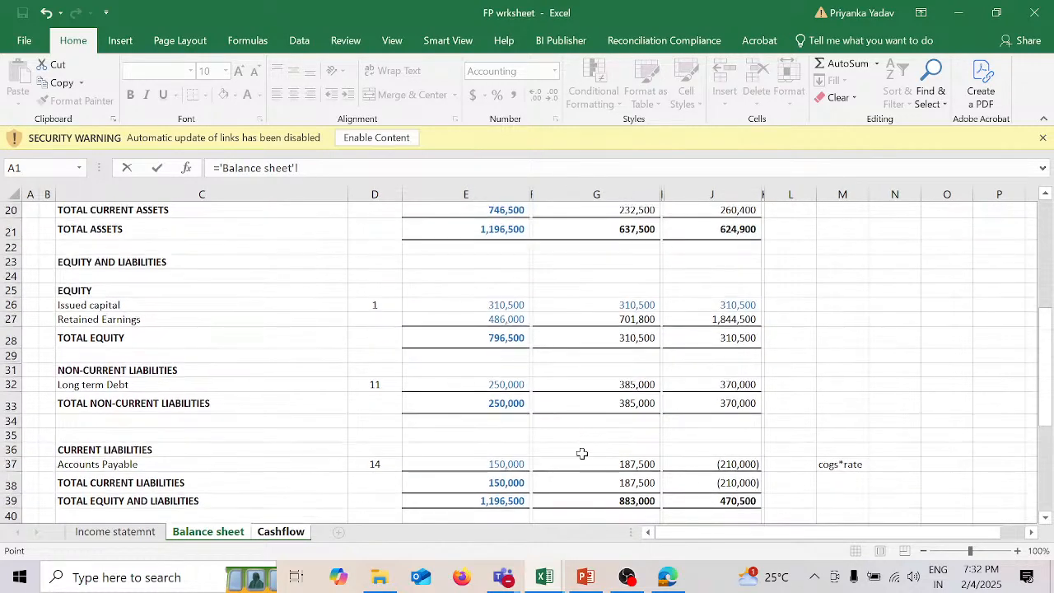
{"action": "left_click", "coordinate": [581, 461]}
{"action": "type", "text": "-"}
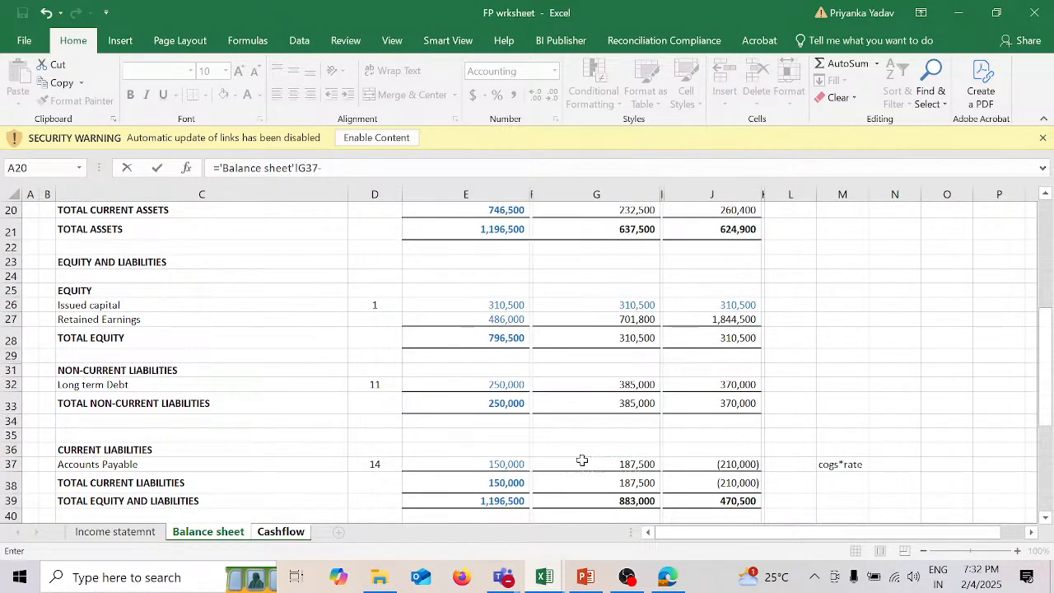
{"action": "left_click", "coordinate": [512, 462]}
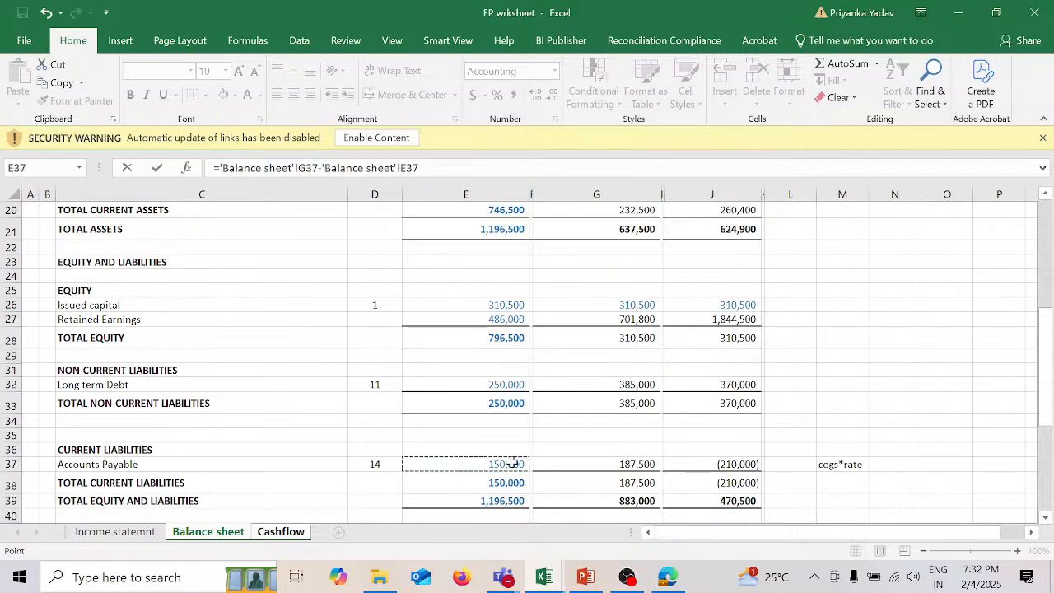
{"action": "key", "text": "Return"}
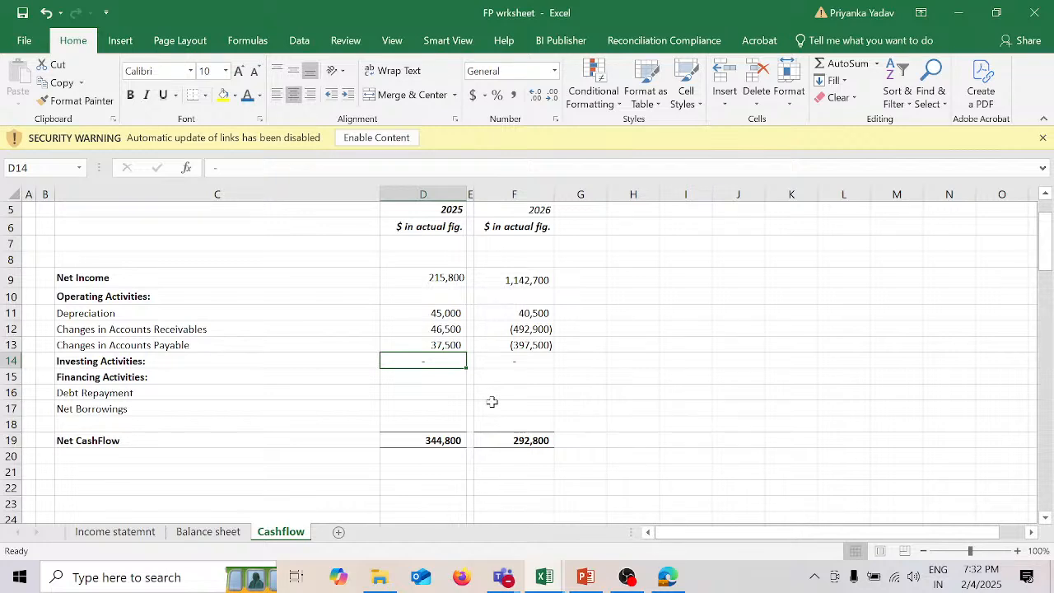
{"action": "left_click", "coordinate": [451, 341]}
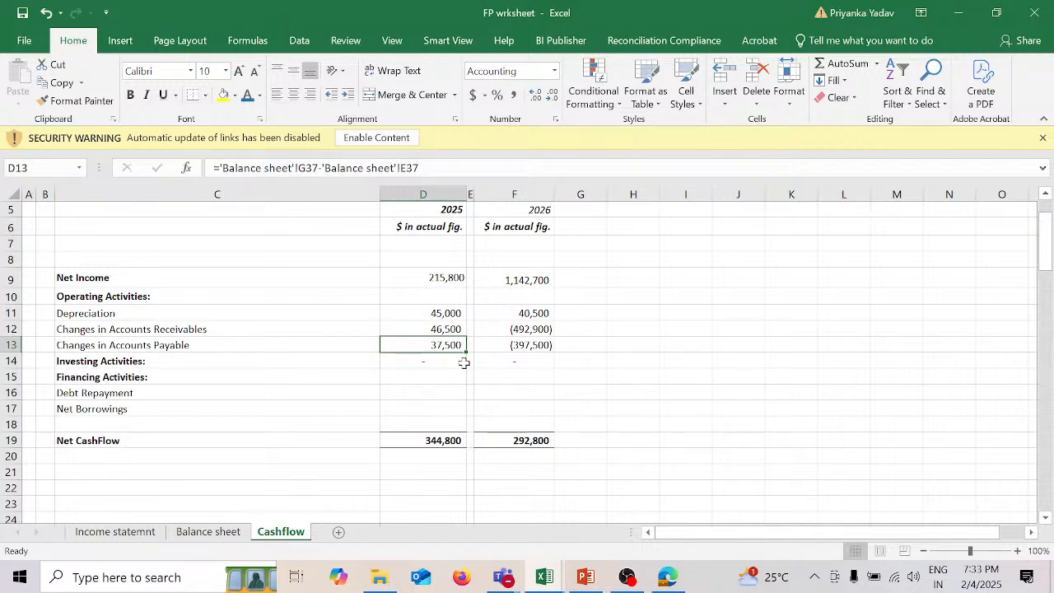
Step: Link 2025 Debt Repayment in D16 of the Cashflow sheet to the Balance sheet's 2025 debt repayment assumption with ='Balance sheet'!G53
{"action": "left_click", "coordinate": [429, 390]}
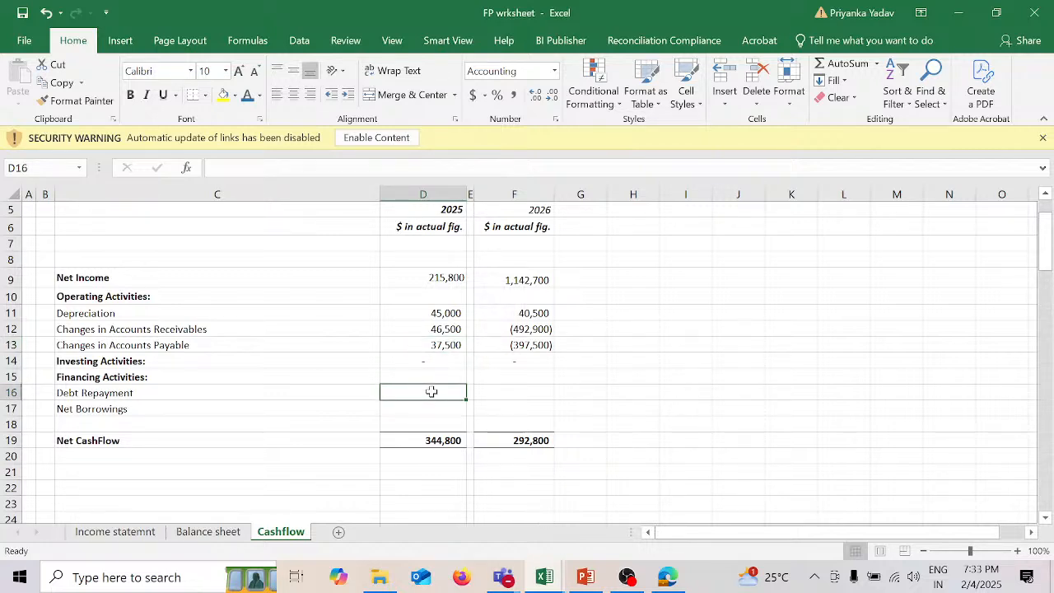
{"action": "type", "text": "="}
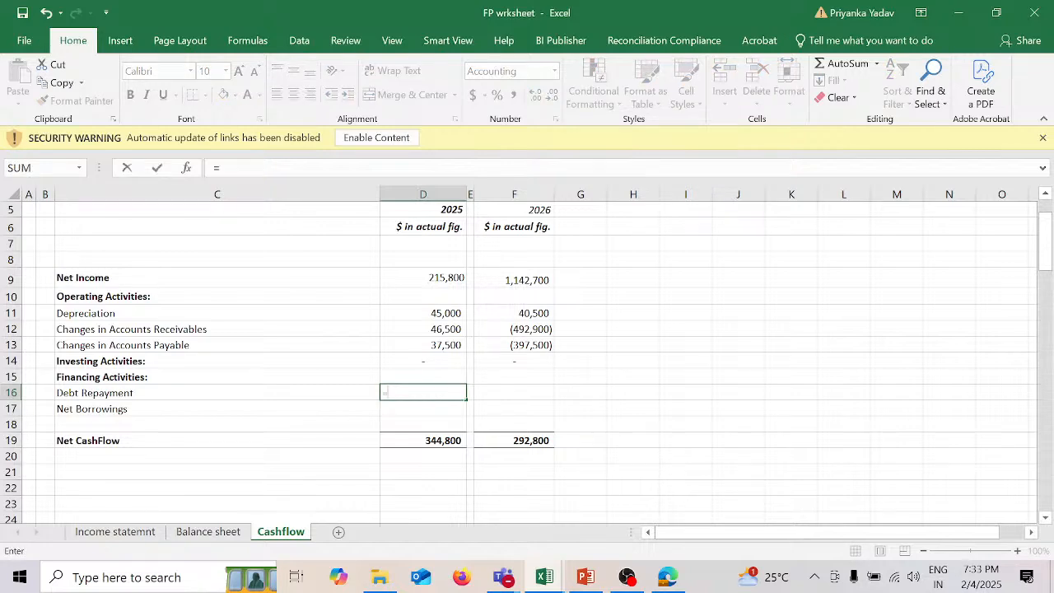
{"action": "left_click", "coordinate": [233, 534]}
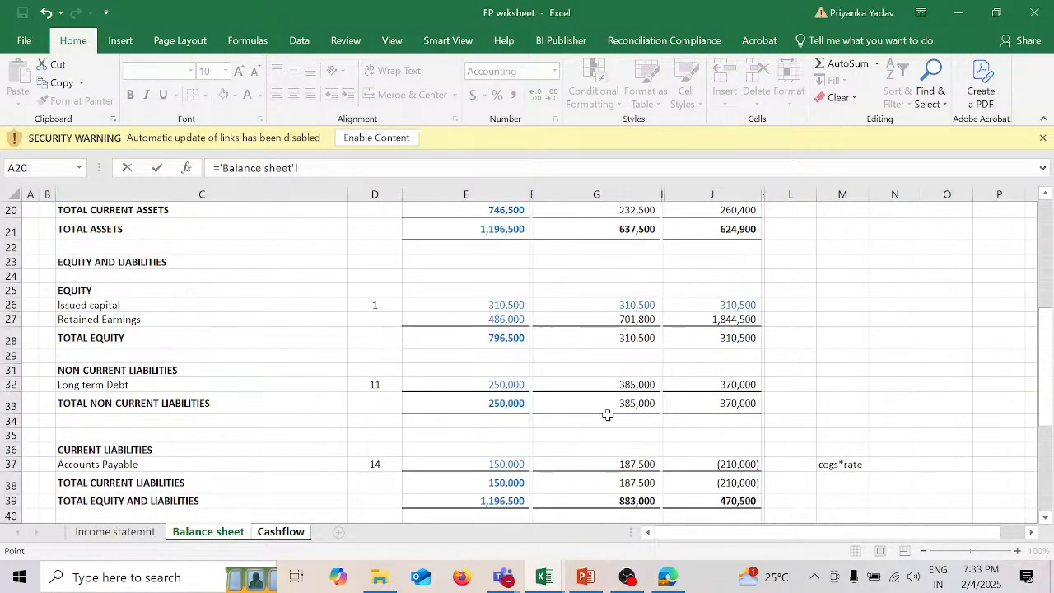
{"action": "scroll", "coordinate": [608, 415], "scroll_direction": "down", "scroll_amount": 3}
{"action": "scroll", "coordinate": [607, 414], "scroll_direction": "down", "scroll_amount": 1}
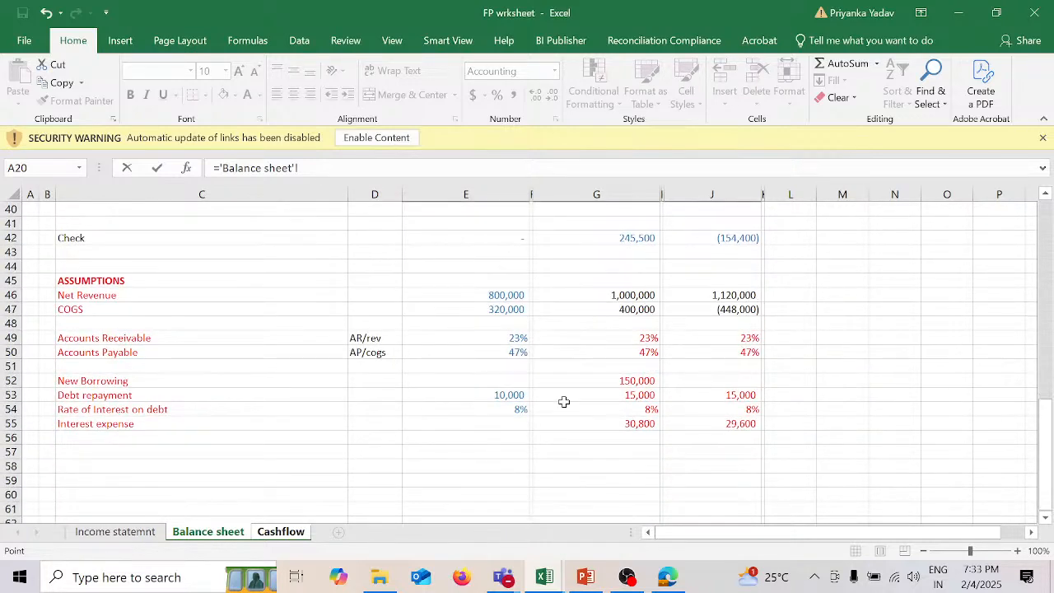
{"action": "left_click", "coordinate": [635, 395]}
{"action": "key", "text": "Return"}
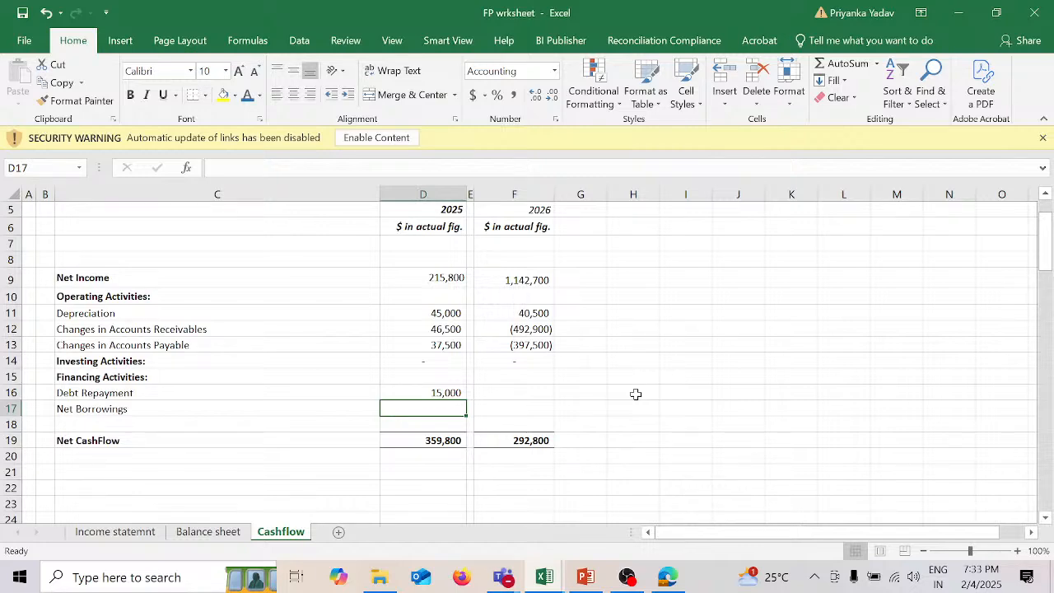
Step: Link 2025 Net Borrowings in D17 of the Cashflow sheet to the New Borrowing assumption with ='Balance sheet'!G52
{"action": "key", "text": "F2"}
{"action": "type", "text": "="}
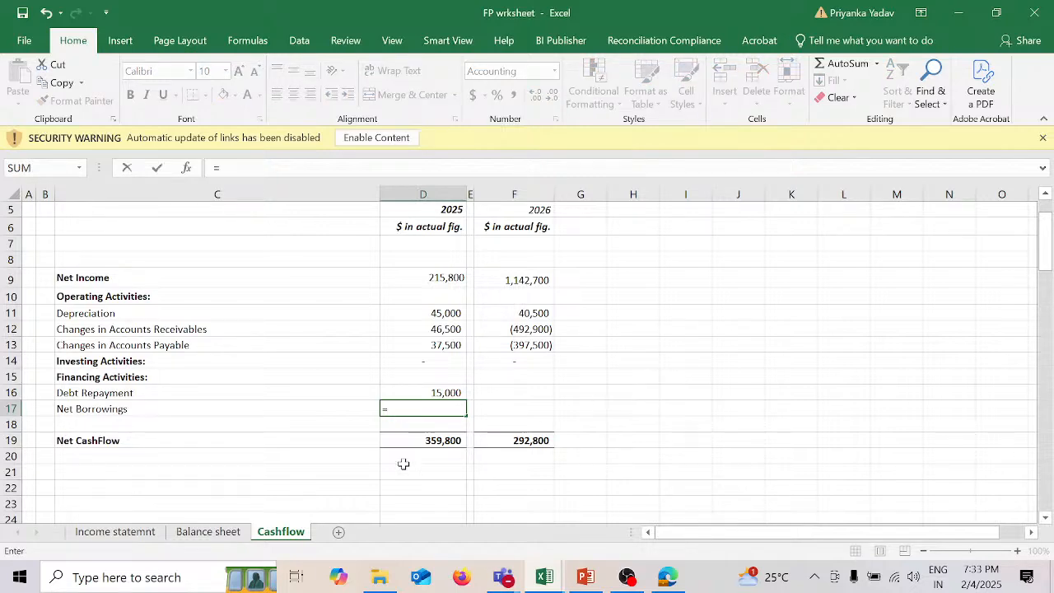
{"action": "left_click", "coordinate": [208, 531]}
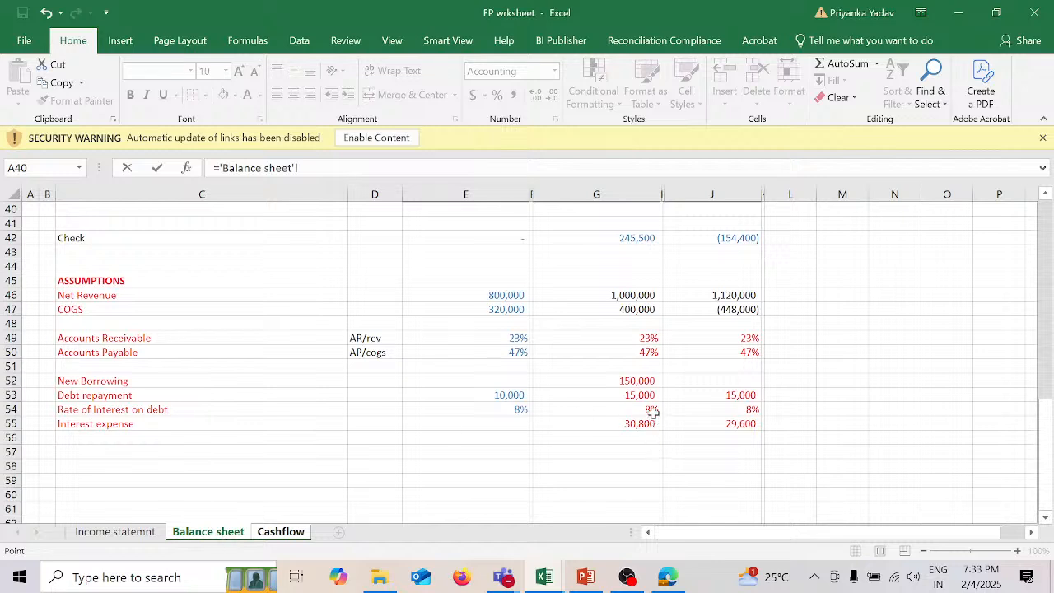
{"action": "left_click", "coordinate": [647, 380]}
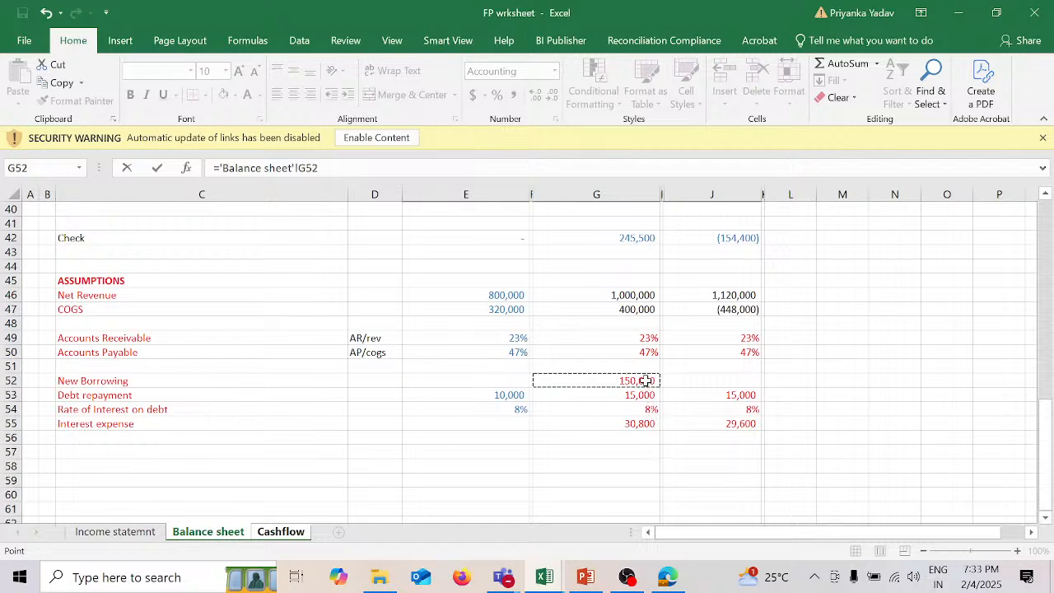
{"action": "key", "text": "Return"}
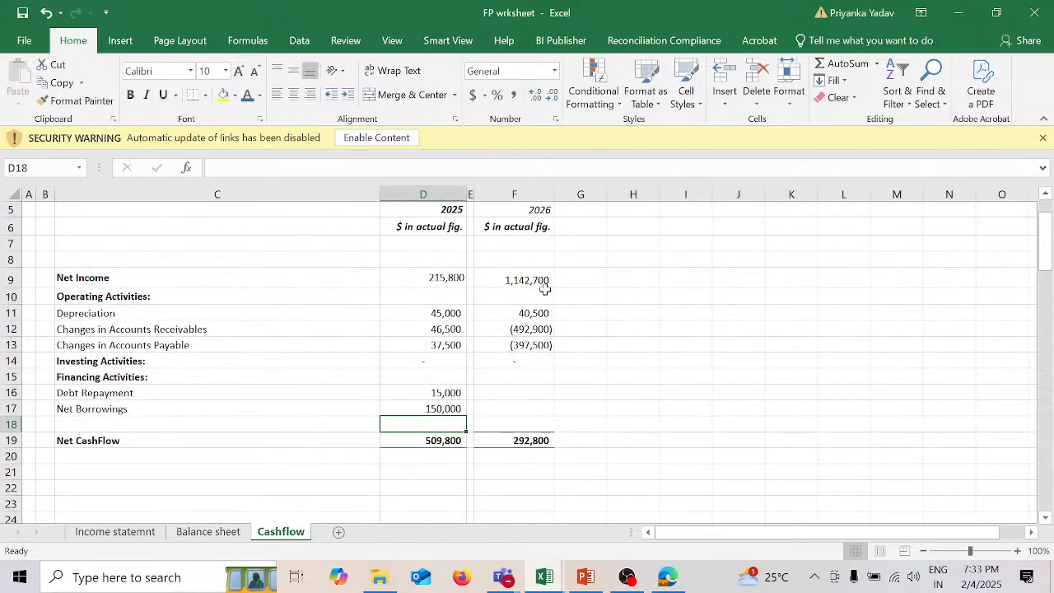
Step: Add a leading minus sign to the 2025 Changes in Accounts Receivables formula in D12, making it =-'Balance sheet'!G18-'Balance sheet'!E18
{"action": "left_click", "coordinate": [443, 329]}
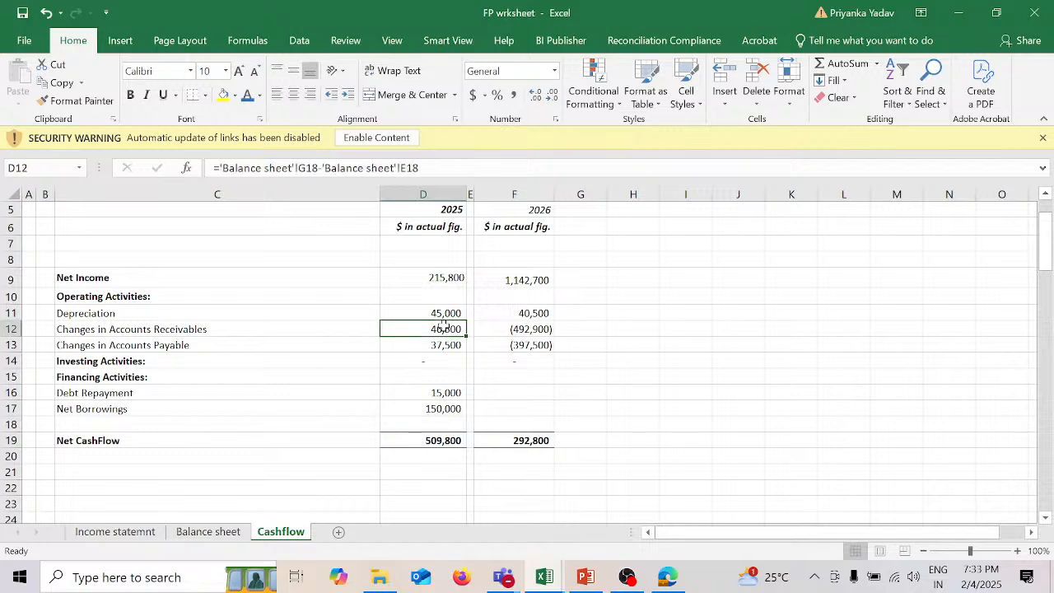
{"action": "left_click", "coordinate": [218, 168]}
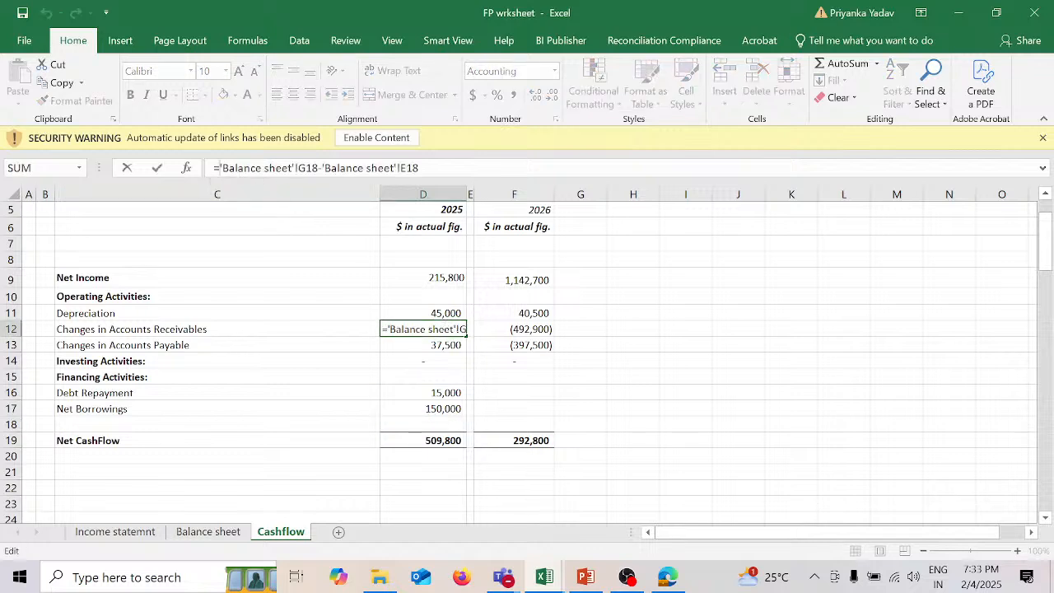
{"action": "key", "text": "Return"}
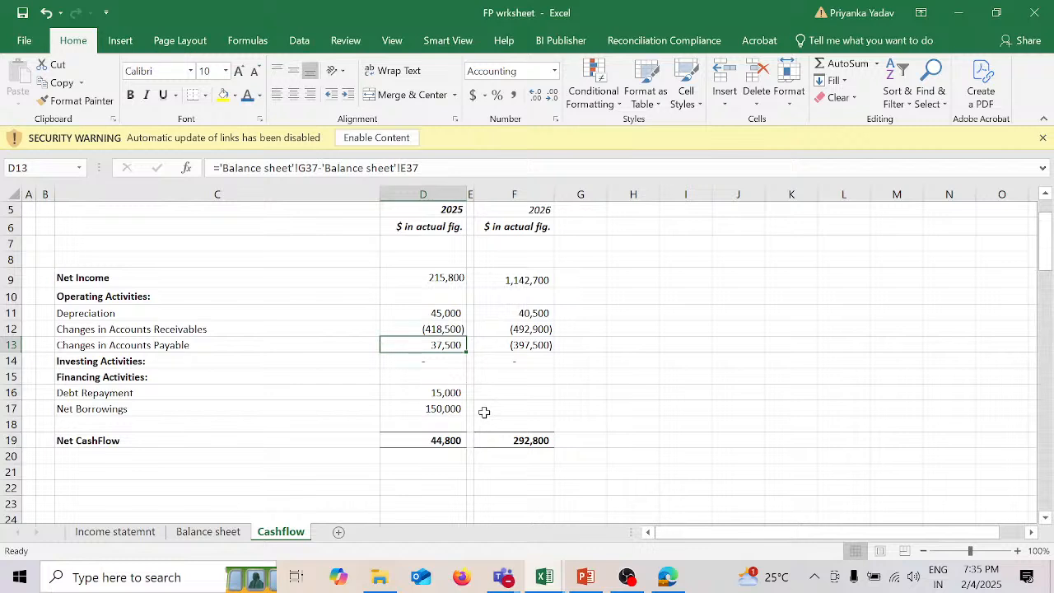
Step: Make 2025 Debt Repayment in D16 a cash outflow by changing its formula to =-'Balance sheet'!G53
{"action": "left_click", "coordinate": [425, 392]}
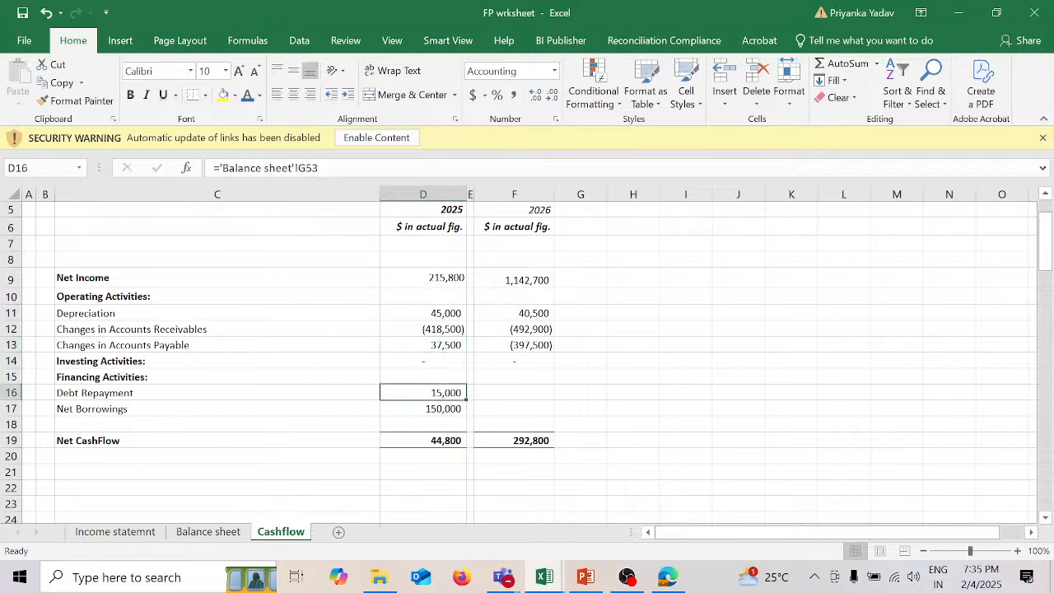
{"action": "left_click", "coordinate": [213, 168]}
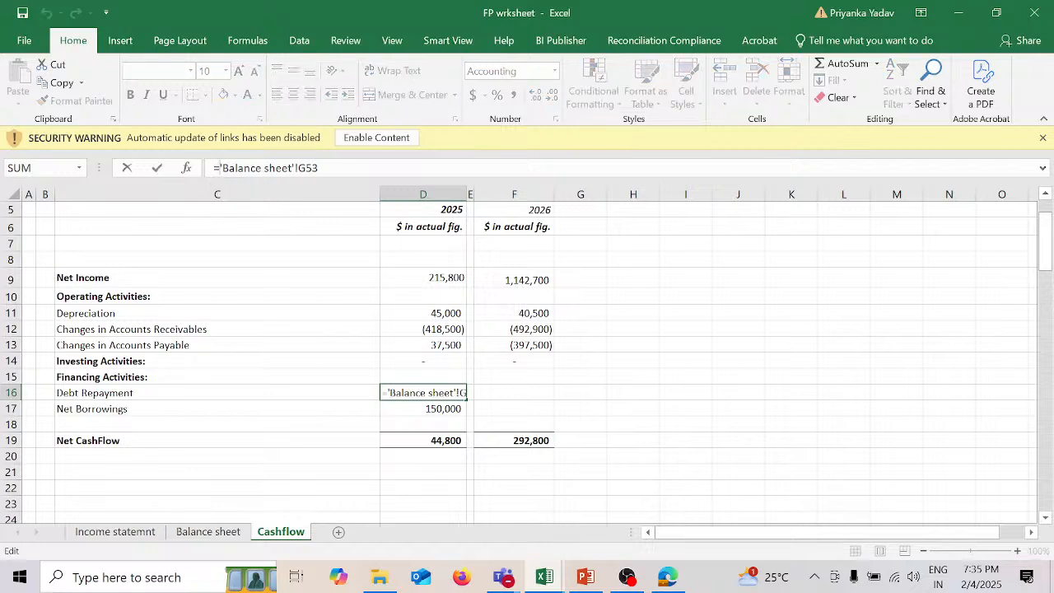
{"action": "type", "text": "-"}
{"action": "key", "text": "Return"}
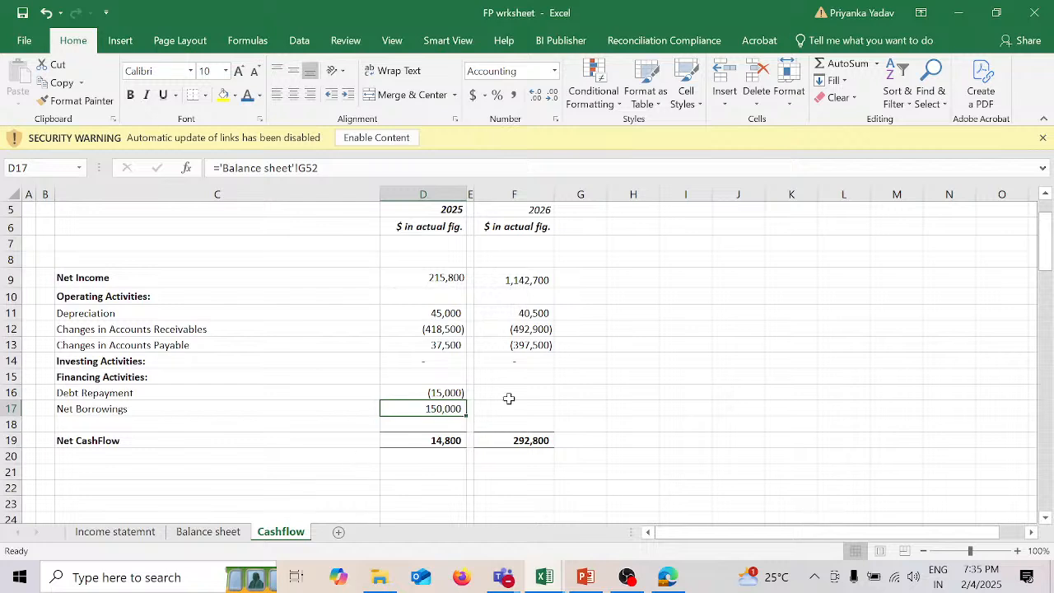
Step: Recalculate 2026 Changes in Accounts Receivables in F12 of the Cashflow sheet with ='Balance sheet'!J18-'Balance sheet'!G18
{"action": "left_click", "coordinate": [539, 328]}
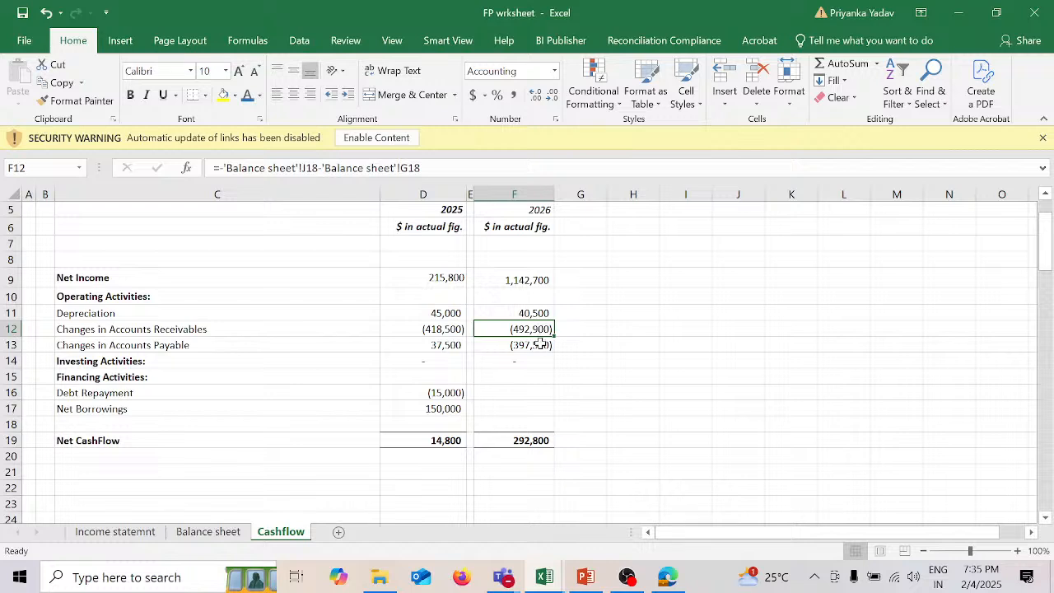
{"action": "left_click", "coordinate": [539, 344]}
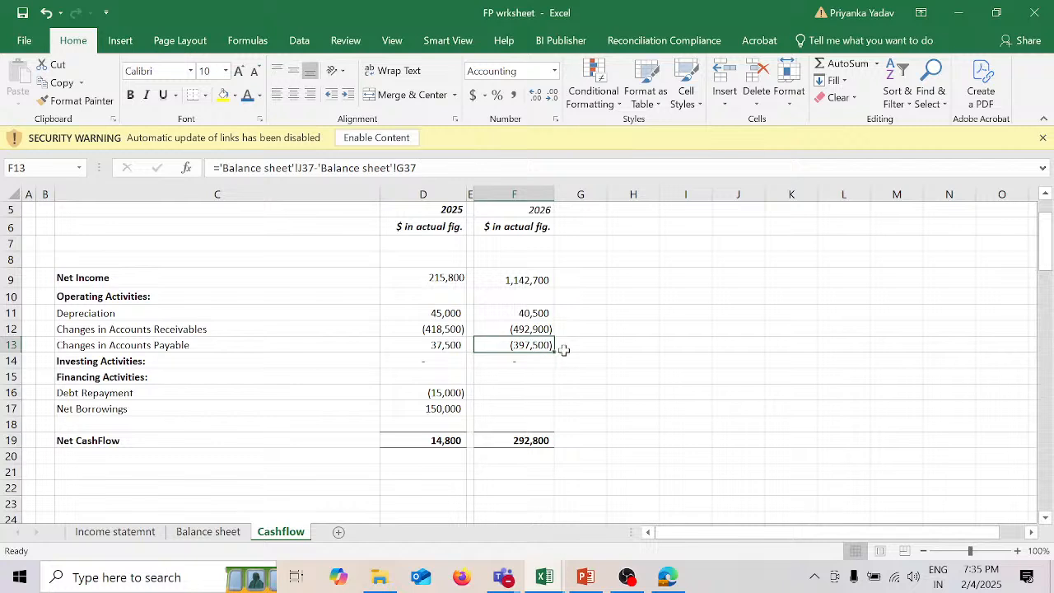
{"action": "left_click", "coordinate": [540, 328]}
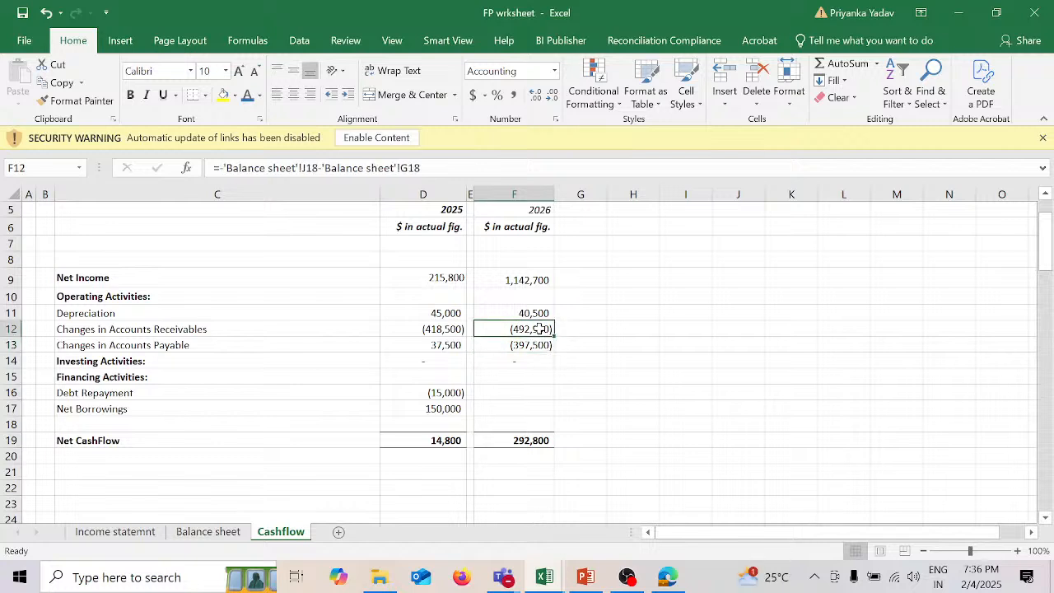
{"action": "type", "text": "="}
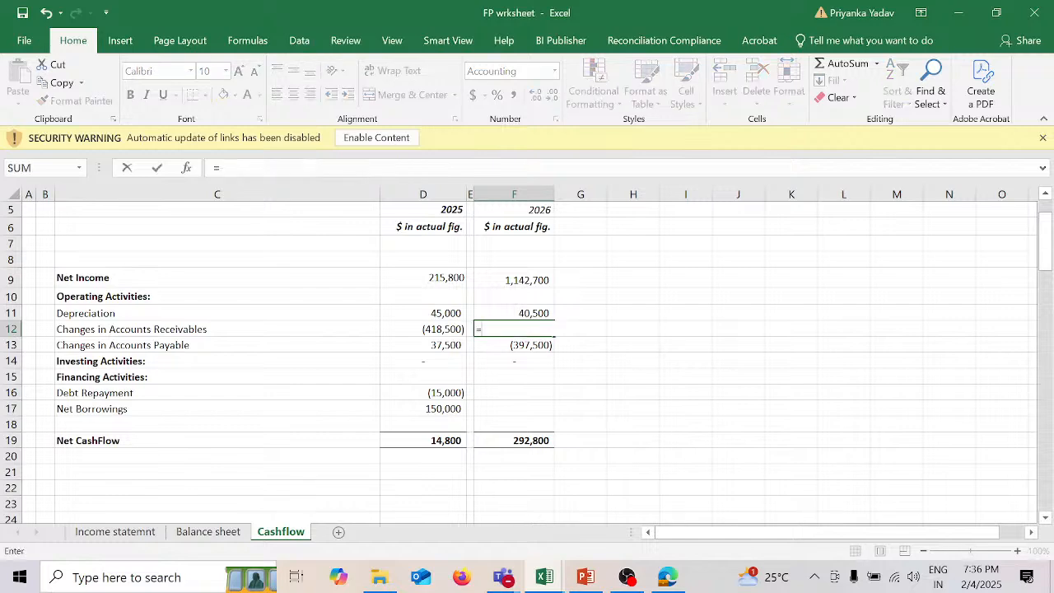
{"action": "left_click", "coordinate": [208, 531]}
{"action": "scroll", "coordinate": [672, 415], "scroll_direction": "up", "scroll_amount": 4}
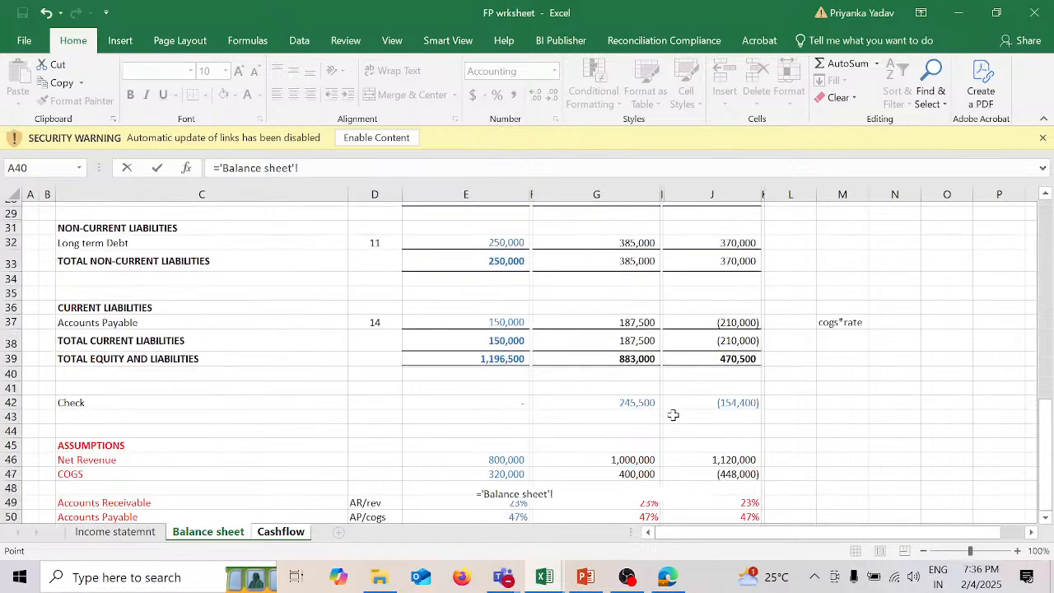
{"action": "scroll", "coordinate": [673, 415], "scroll_direction": "up", "scroll_amount": 4}
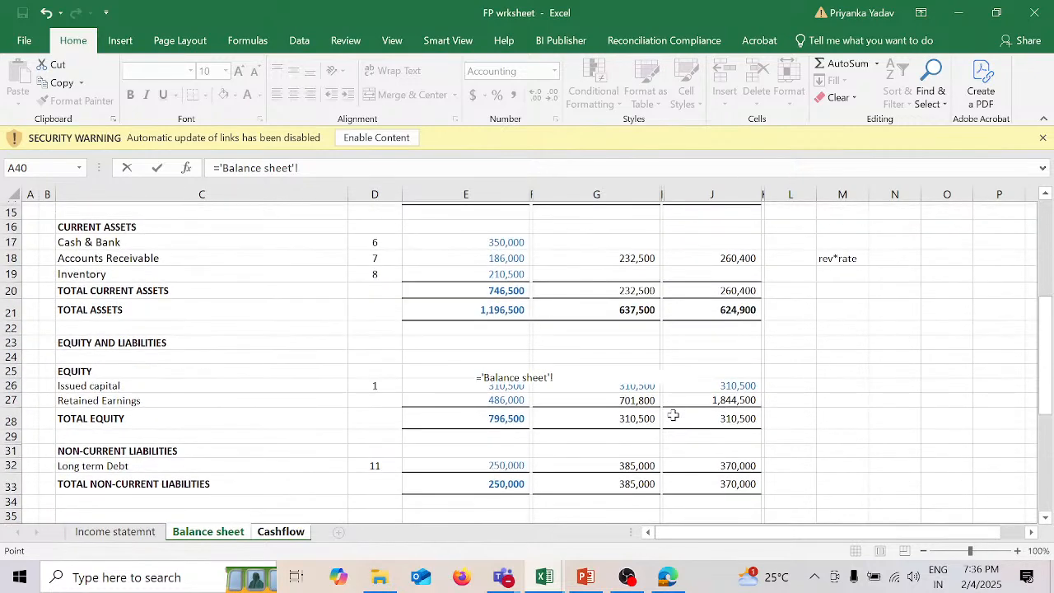
{"action": "scroll", "coordinate": [672, 415], "scroll_direction": "up", "scroll_amount": 1}
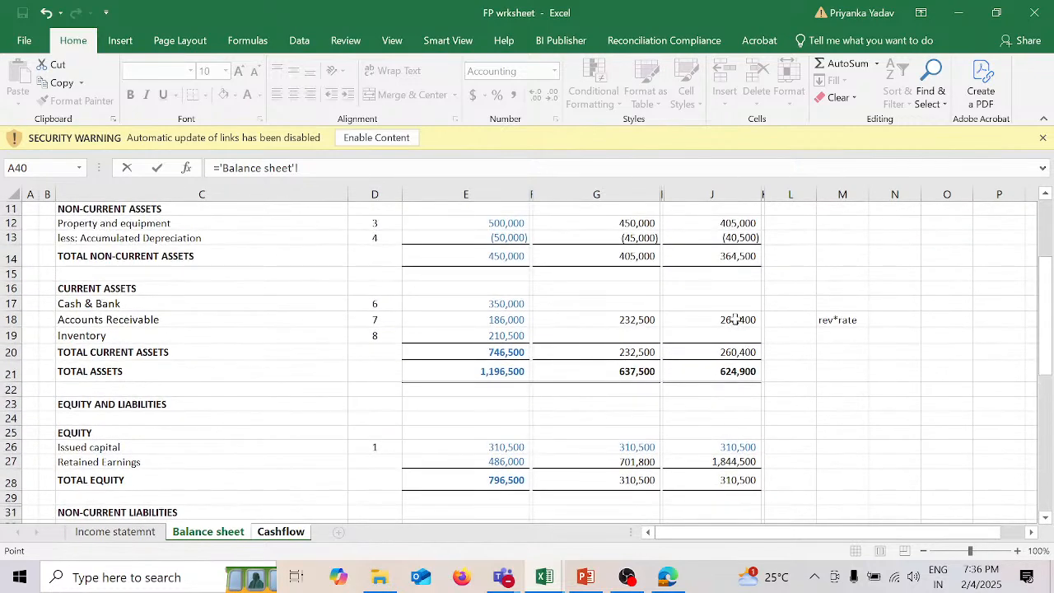
{"action": "left_click", "coordinate": [735, 320]}
{"action": "type", "text": "-"}
{"action": "left_click", "coordinate": [642, 318]}
{"action": "key", "text": "Return"}
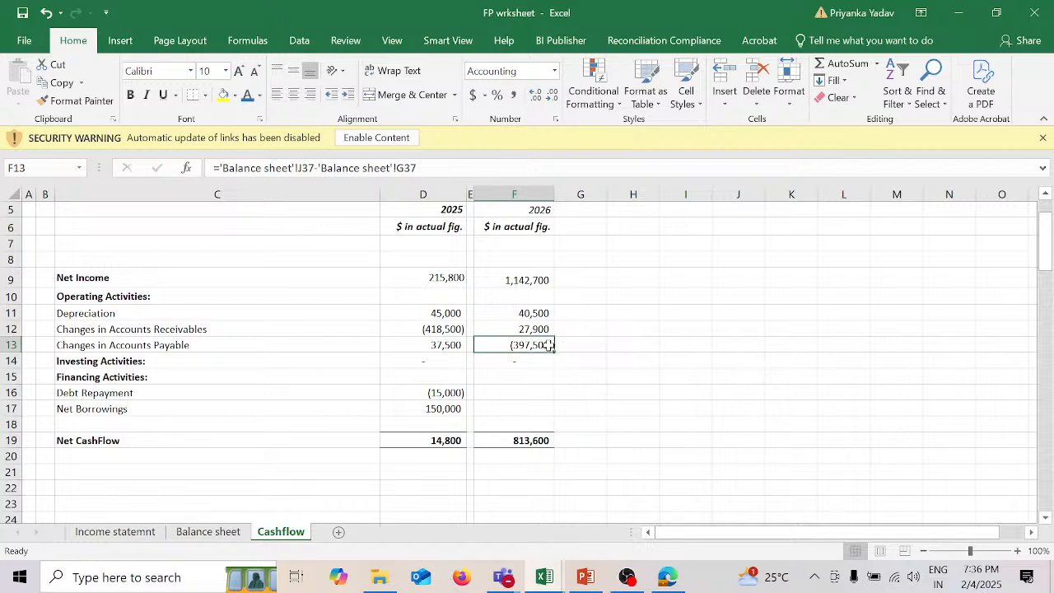
Step: Re-enter 2026 Changes in Accounts Payable in F13 of the Cashflow sheet as ='Balance sheet'!J37-'Balance sheet'!G37
{"action": "type", "text": "="}
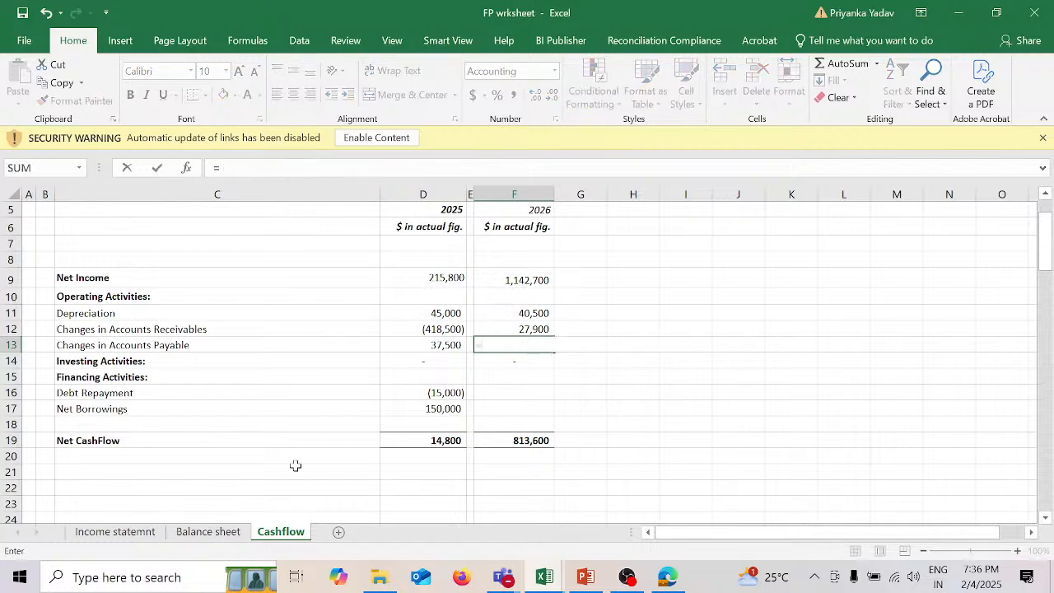
{"action": "left_click", "coordinate": [232, 536]}
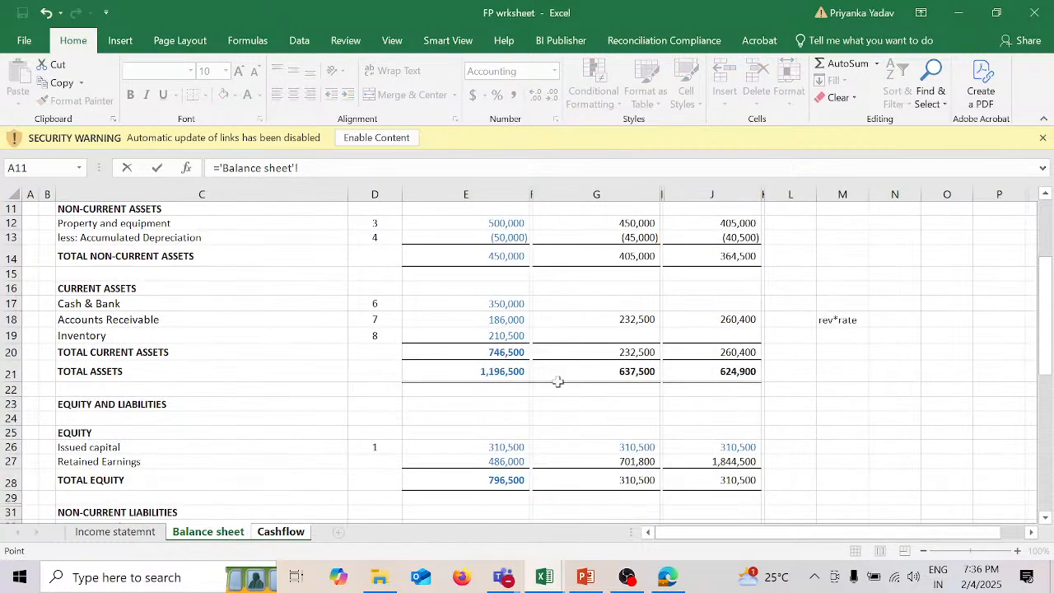
{"action": "scroll", "coordinate": [673, 378], "scroll_direction": "down", "scroll_amount": 4}
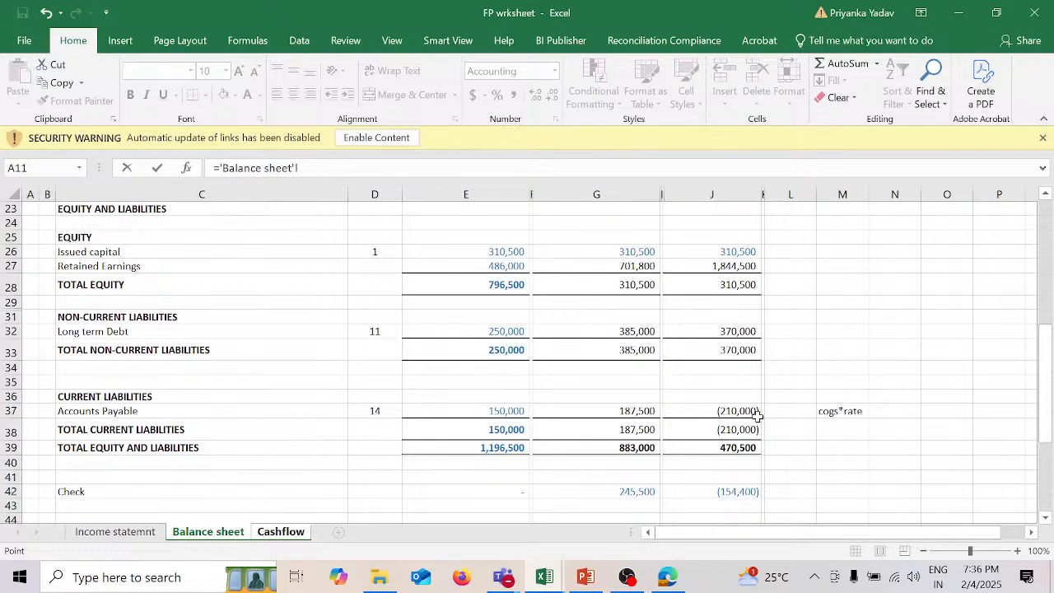
{"action": "left_click", "coordinate": [747, 410]}
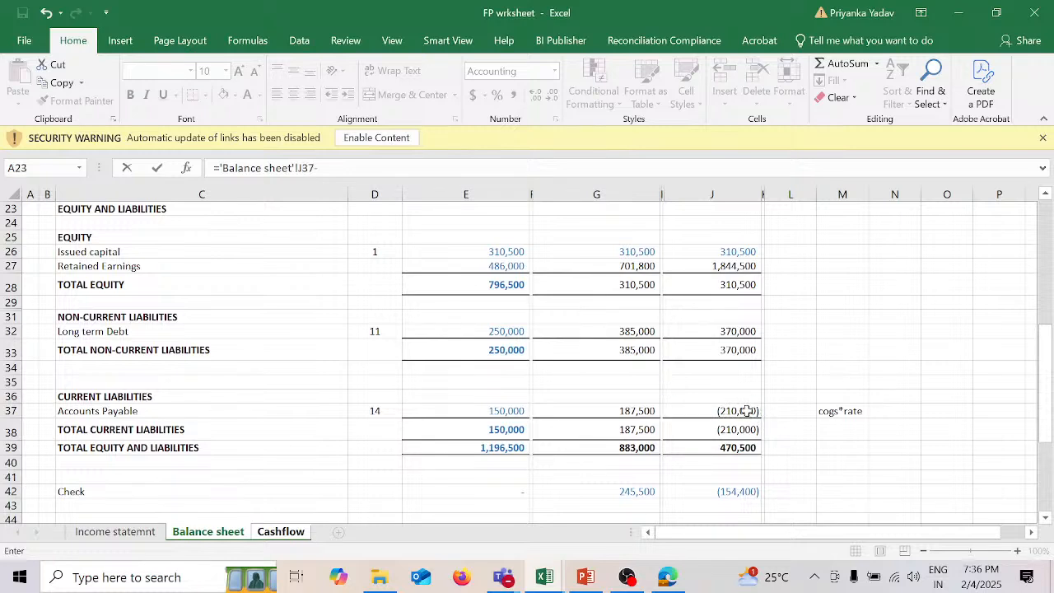
{"action": "type", "text": "-"}
{"action": "left_click", "coordinate": [649, 411]}
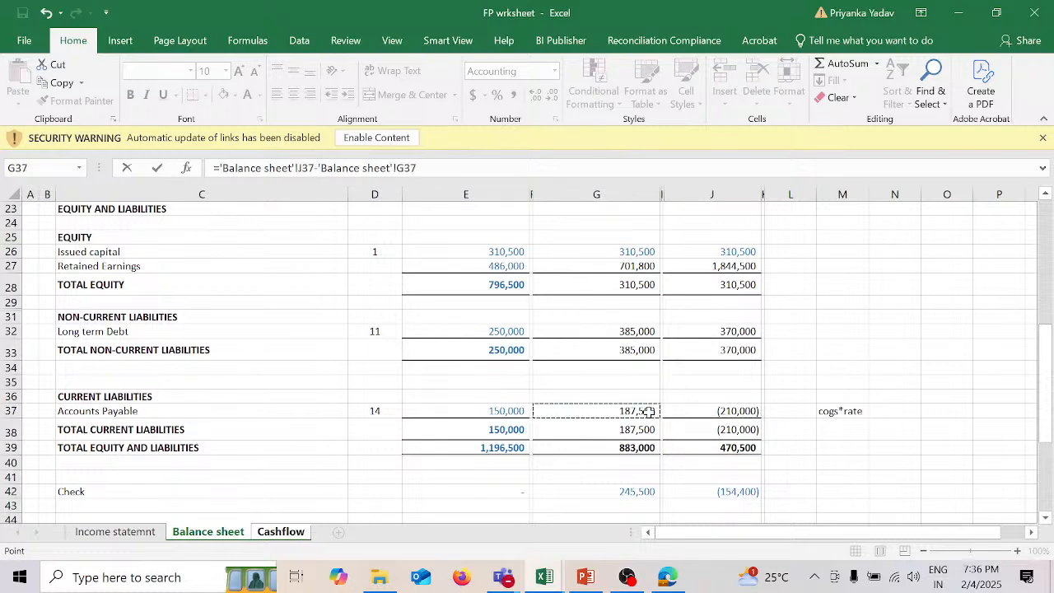
{"action": "key", "text": "Return"}
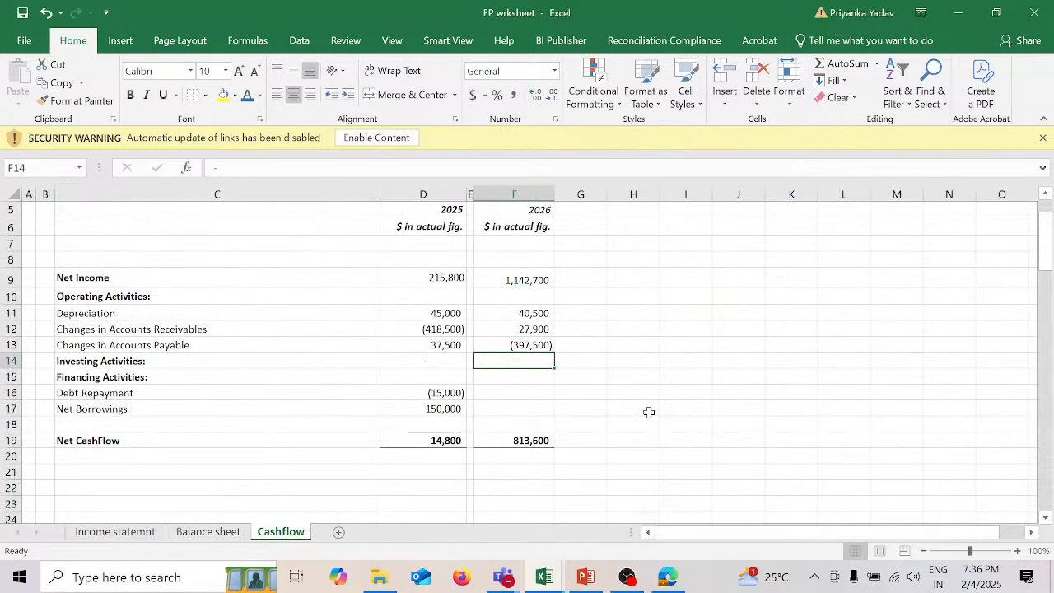
Step: Compare the 2025 Changes in Accounts Receivables formula in D12 with the Accounts Receivable row on the Balance sheet
{"action": "left_click", "coordinate": [448, 330]}
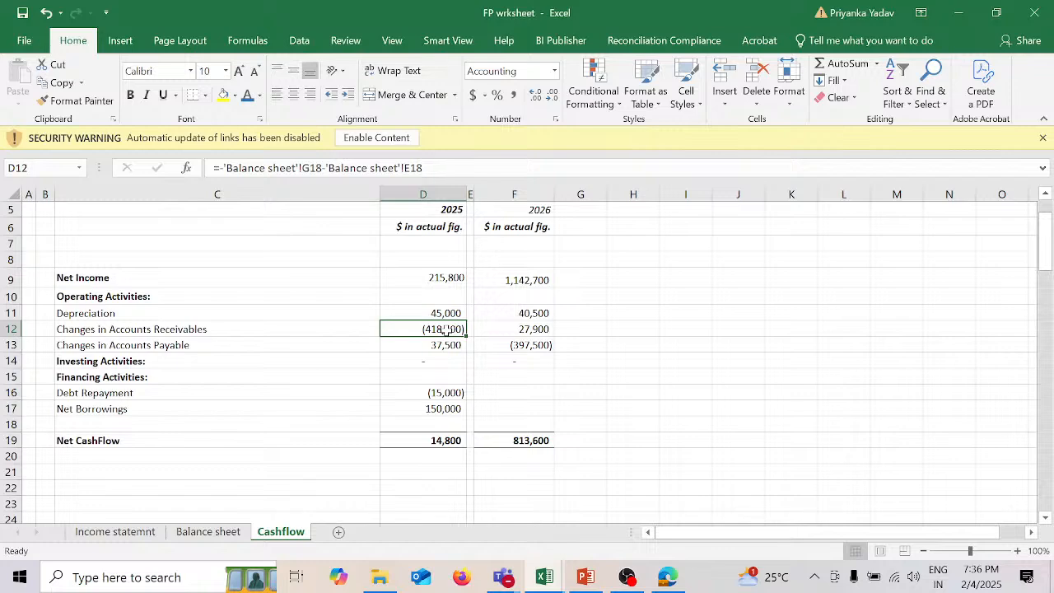
{"action": "left_click", "coordinate": [210, 533]}
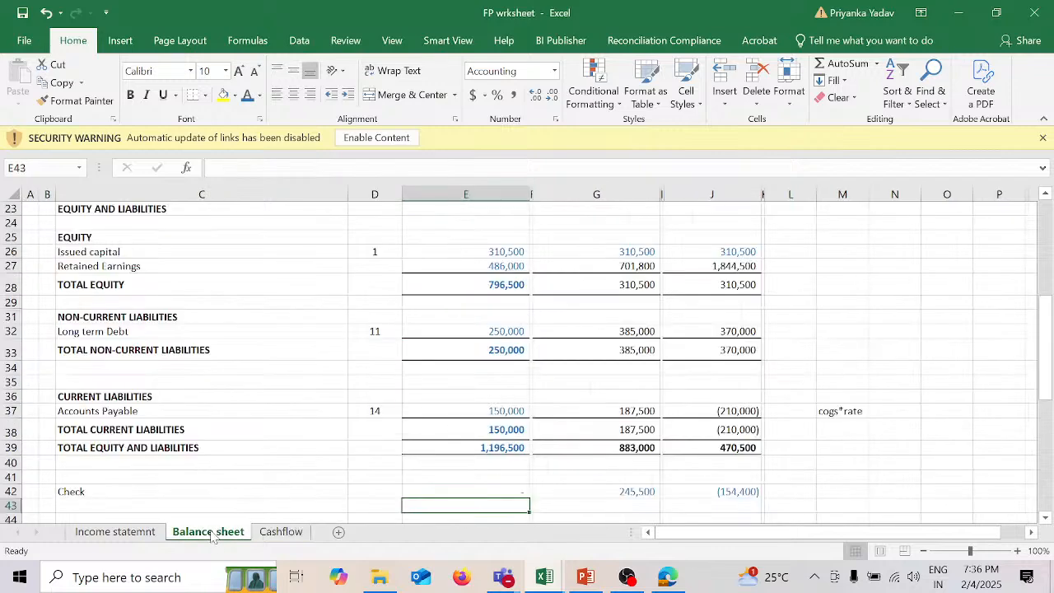
{"action": "scroll", "coordinate": [638, 336], "scroll_direction": "up", "scroll_amount": 3}
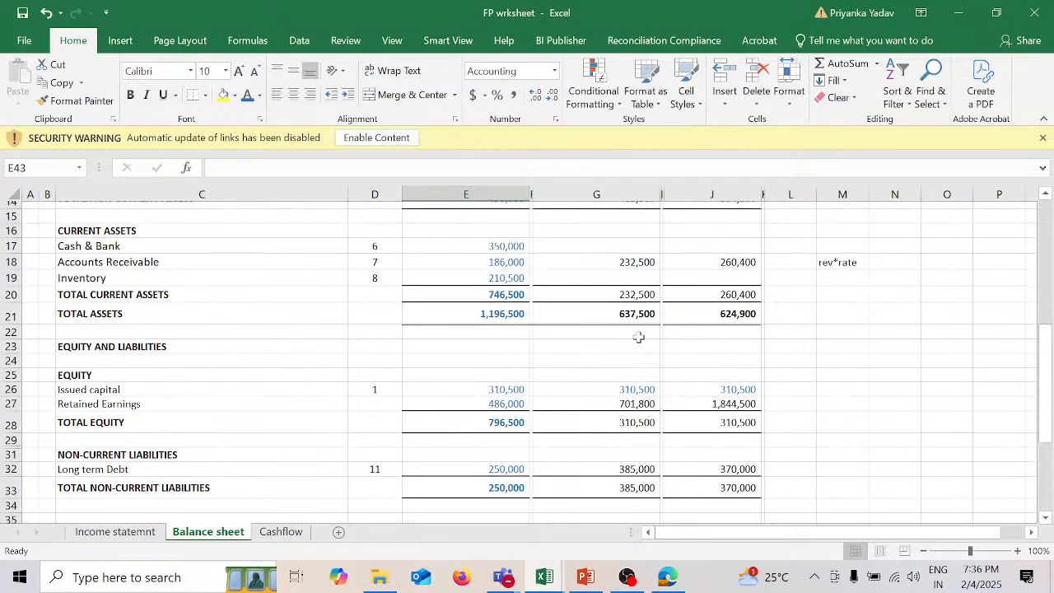
{"action": "scroll", "coordinate": [638, 336], "scroll_direction": "up", "scroll_amount": 1}
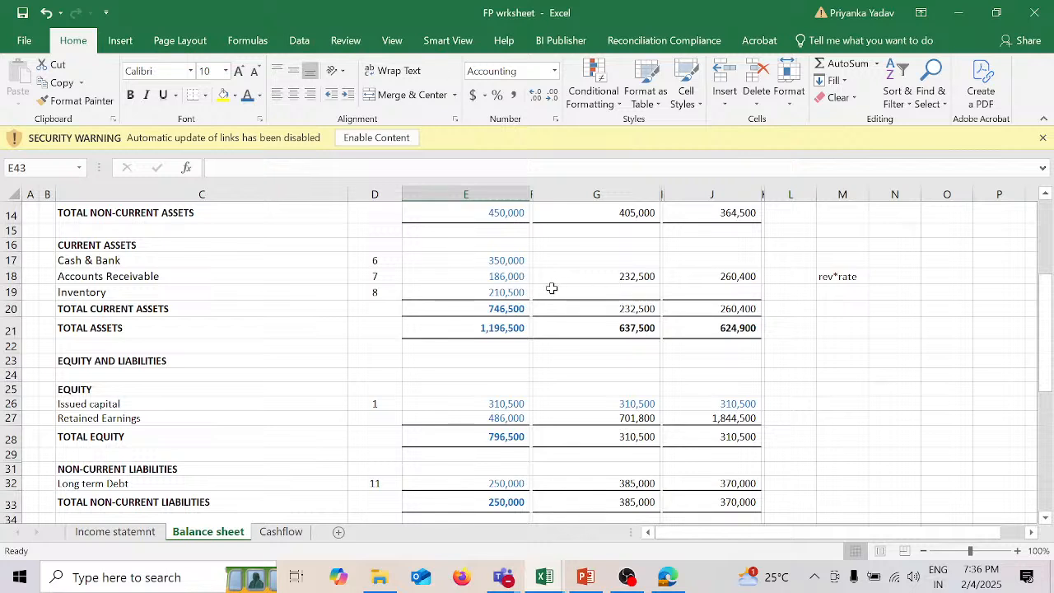
Step: Link 2026 Debt Repayment in F16 of the Cashflow sheet to the balance sheet as an outflow with =-'Balance sheet'!J53
{"action": "left_click", "coordinate": [281, 532]}
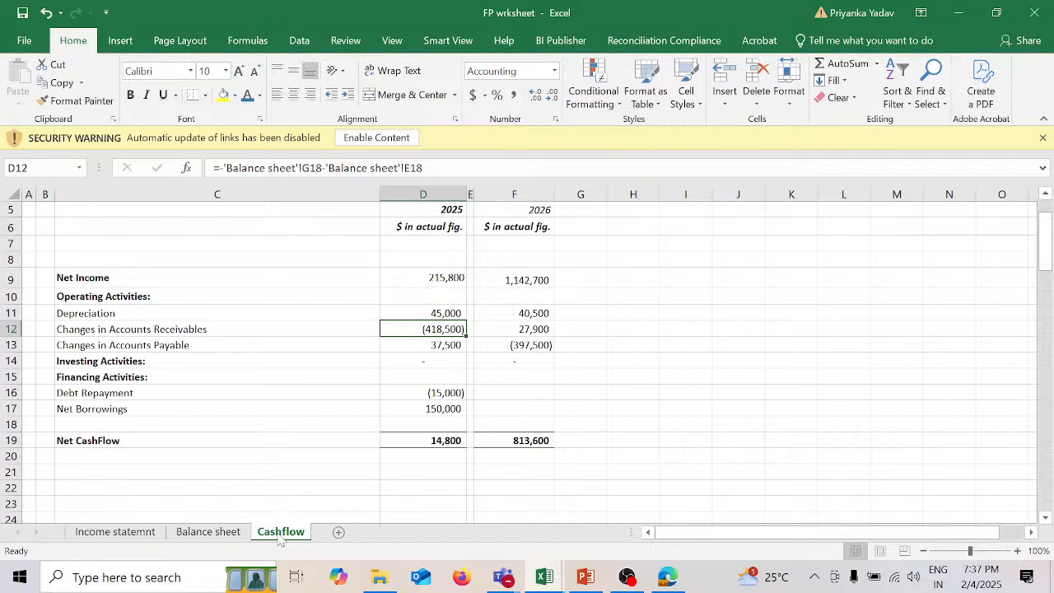
{"action": "left_click", "coordinate": [500, 394]}
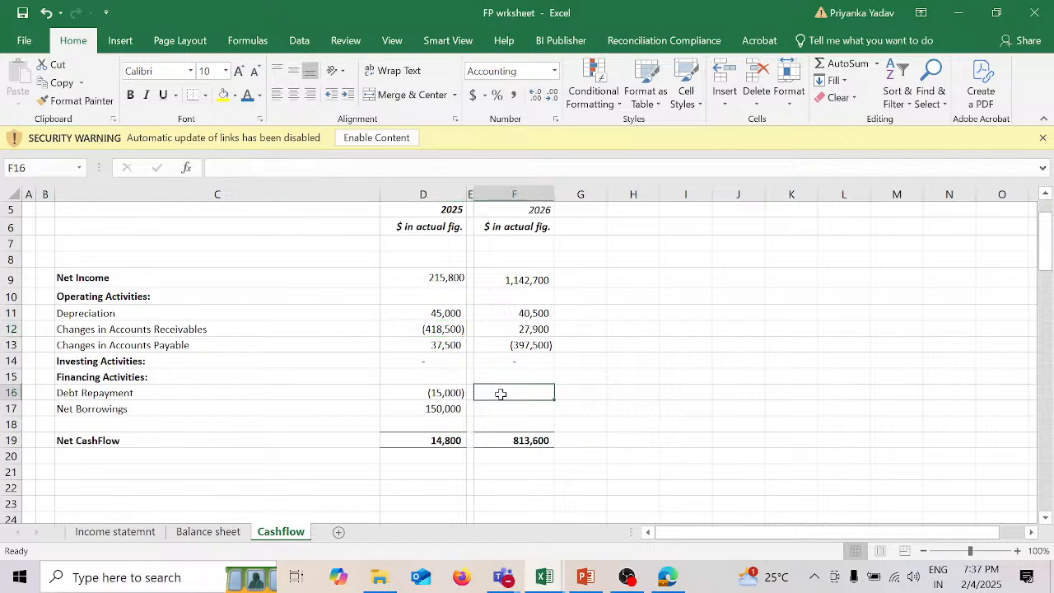
{"action": "type", "text": "="}
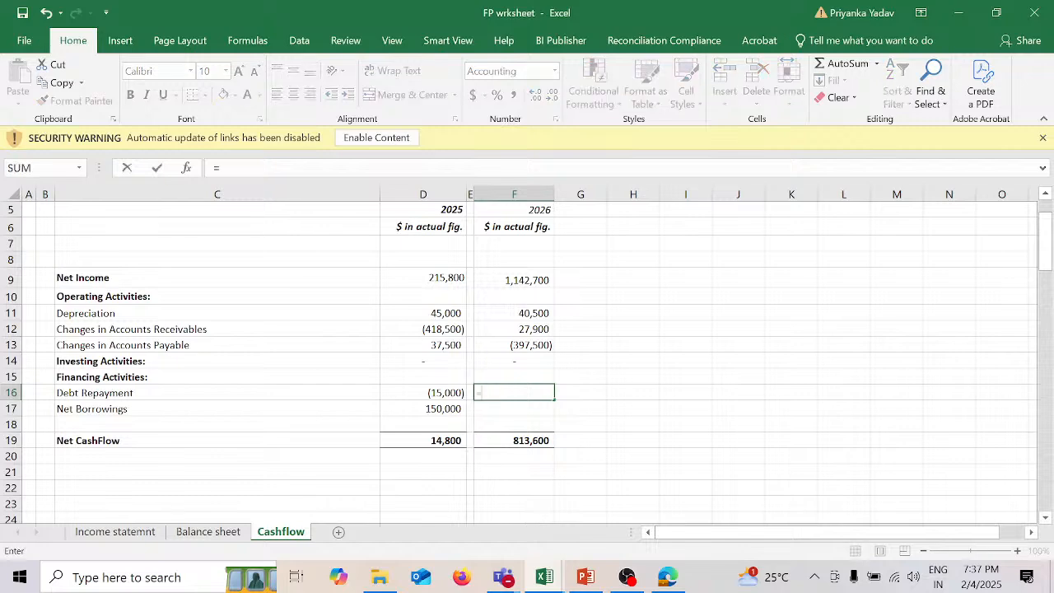
{"action": "left_click", "coordinate": [239, 533]}
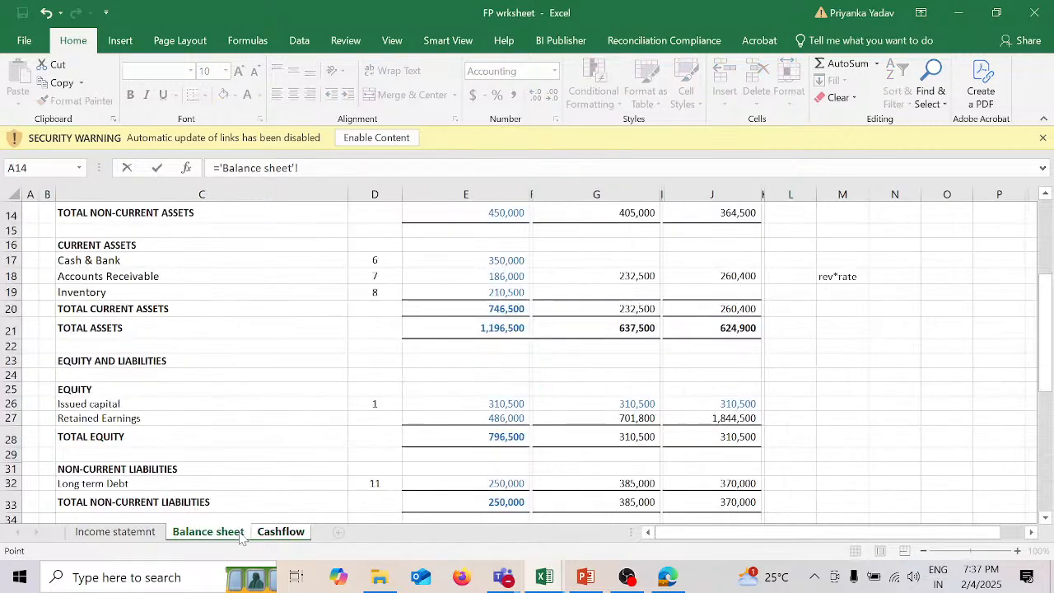
{"action": "scroll", "coordinate": [789, 453], "scroll_direction": "down", "scroll_amount": 8}
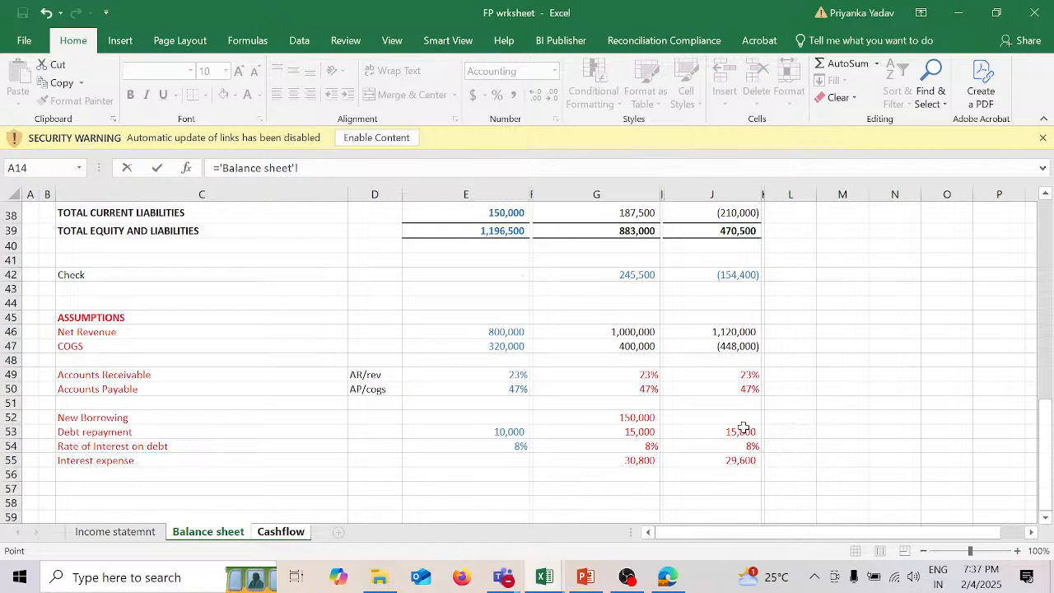
{"action": "left_click", "coordinate": [738, 431]}
{"action": "key", "text": "Return"}
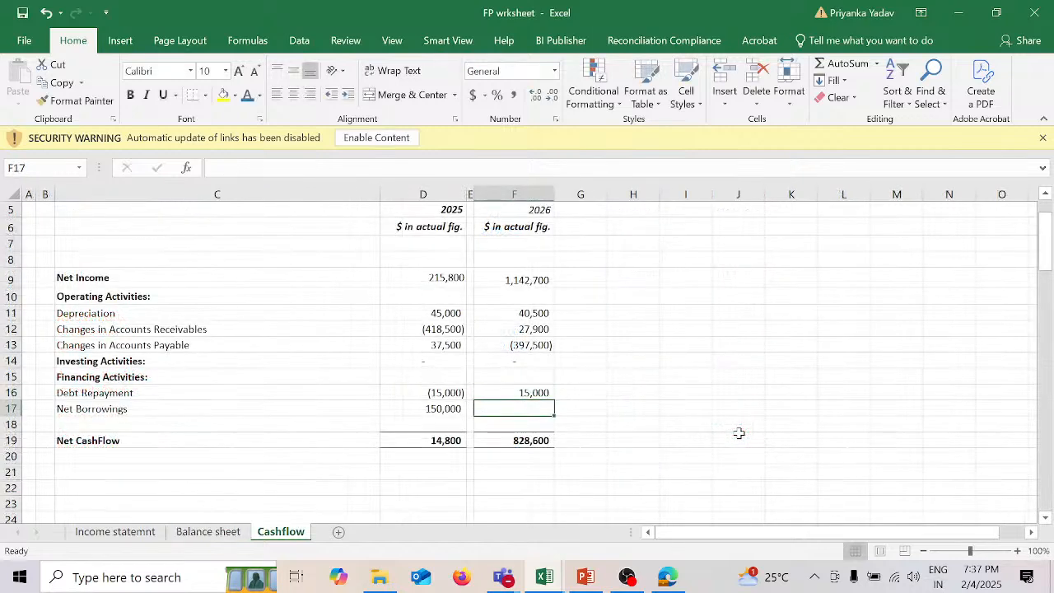
{"action": "left_click", "coordinate": [532, 393]}
{"action": "left_click", "coordinate": [215, 169]}
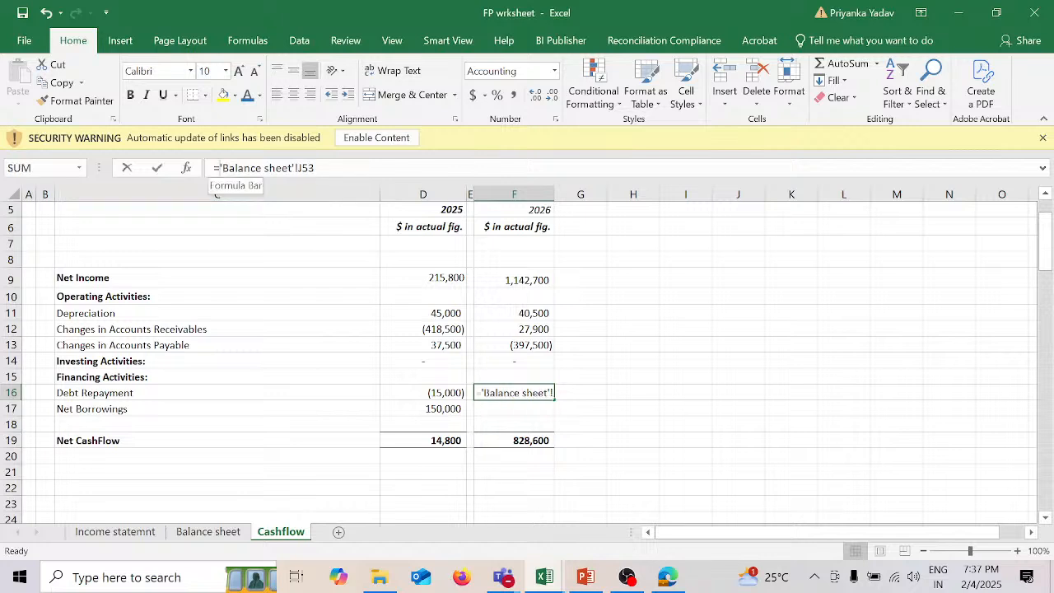
{"action": "key", "text": "Return"}
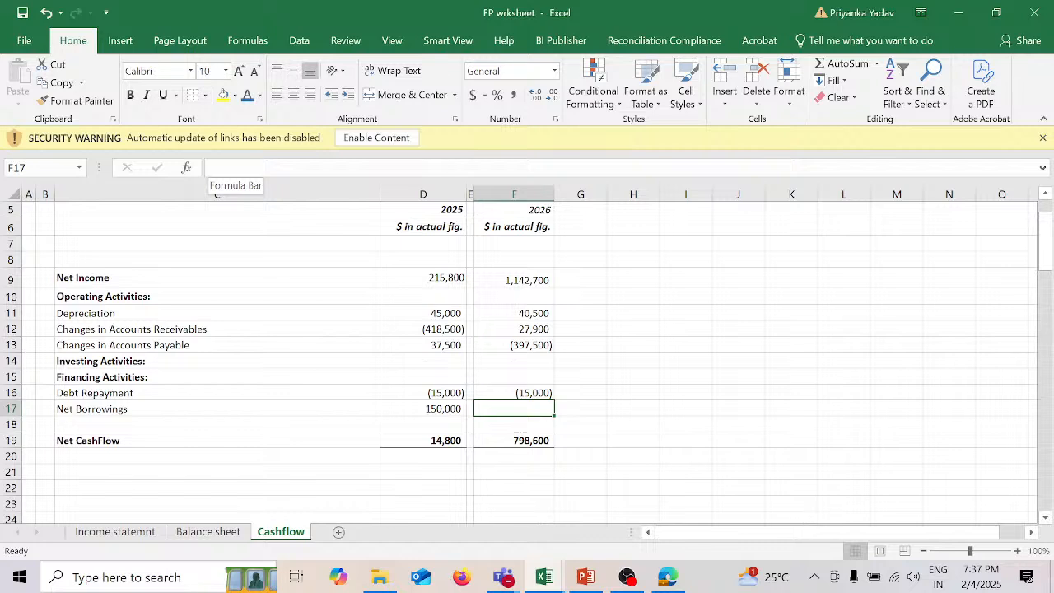
Step: Enter a dash for 2026 Net Borrowings in F17 and check the Net CashFlow formulas in D19 and F19
{"action": "type", "text": "-"}
{"action": "key", "text": "Return"}
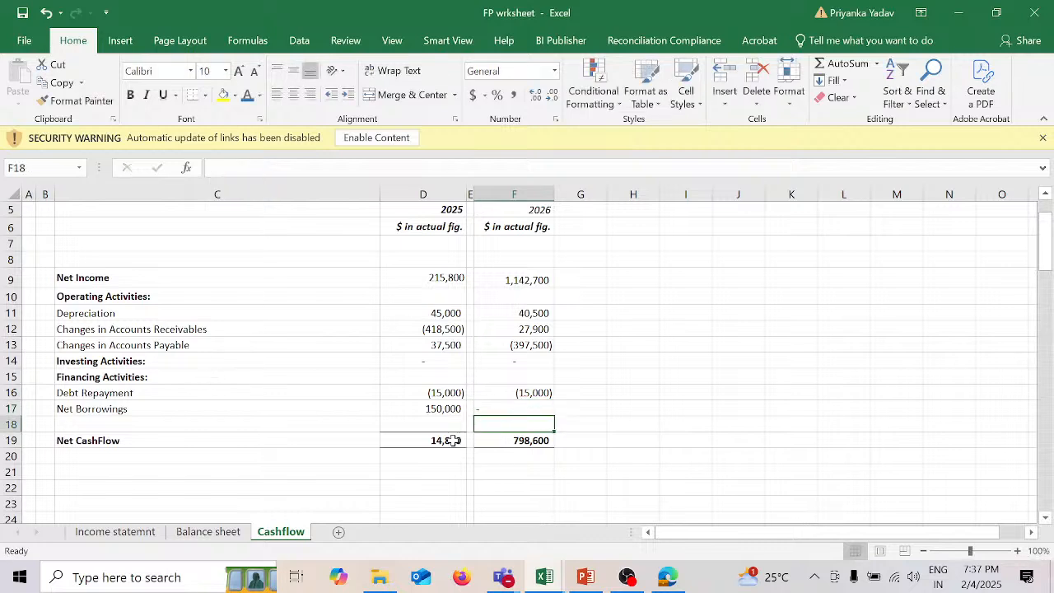
{"action": "double_click", "coordinate": [453, 441]}
{"action": "key", "text": "Return"}
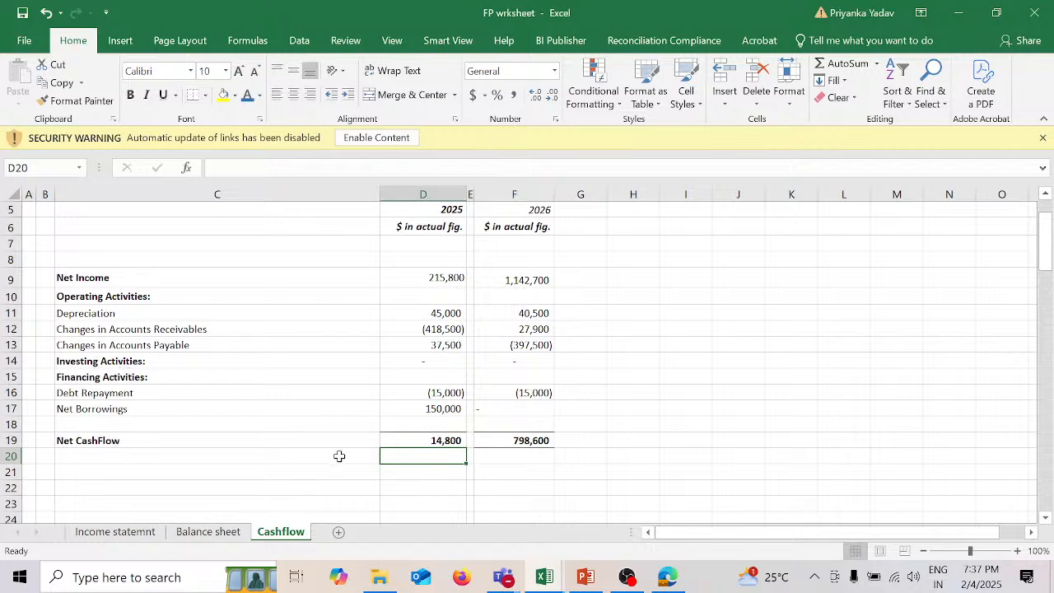
{"action": "left_click", "coordinate": [544, 441]}
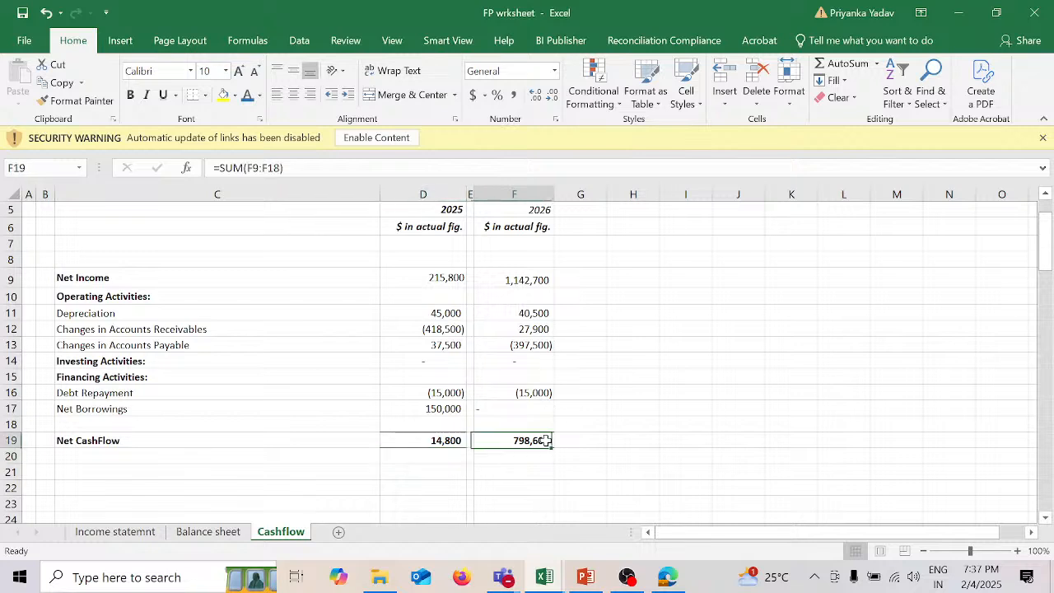
{"action": "double_click", "coordinate": [545, 440]}
{"action": "key", "text": "Return"}
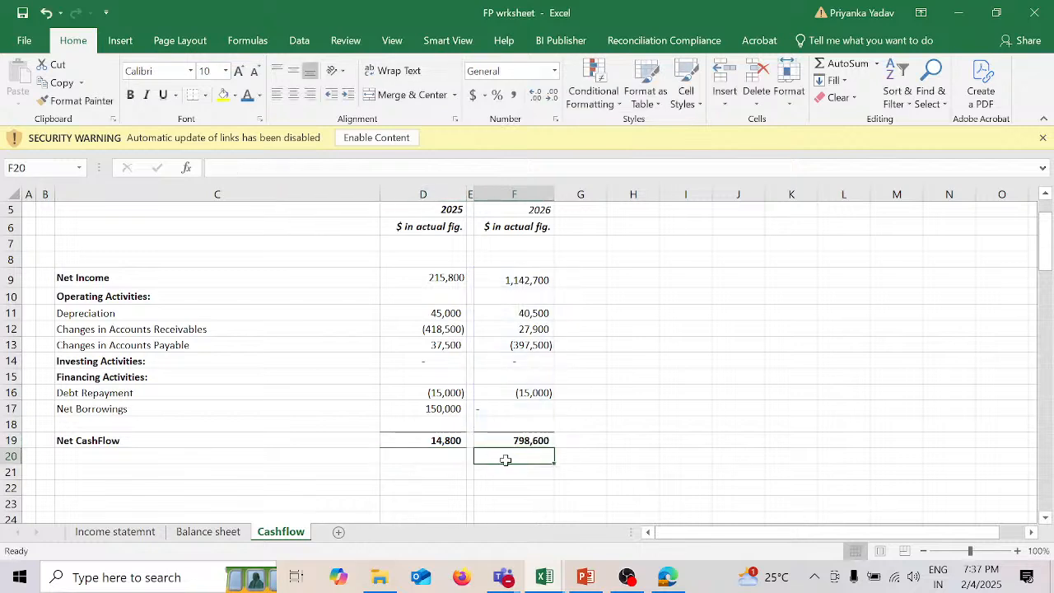
Step: Link 2025 Cash & Bank in G17 of the Balance sheet to the 2025 Net CashFlow with =Cashflow!D19
{"action": "left_click", "coordinate": [213, 532]}
{"action": "scroll", "coordinate": [549, 372], "scroll_direction": "up", "scroll_amount": 3}
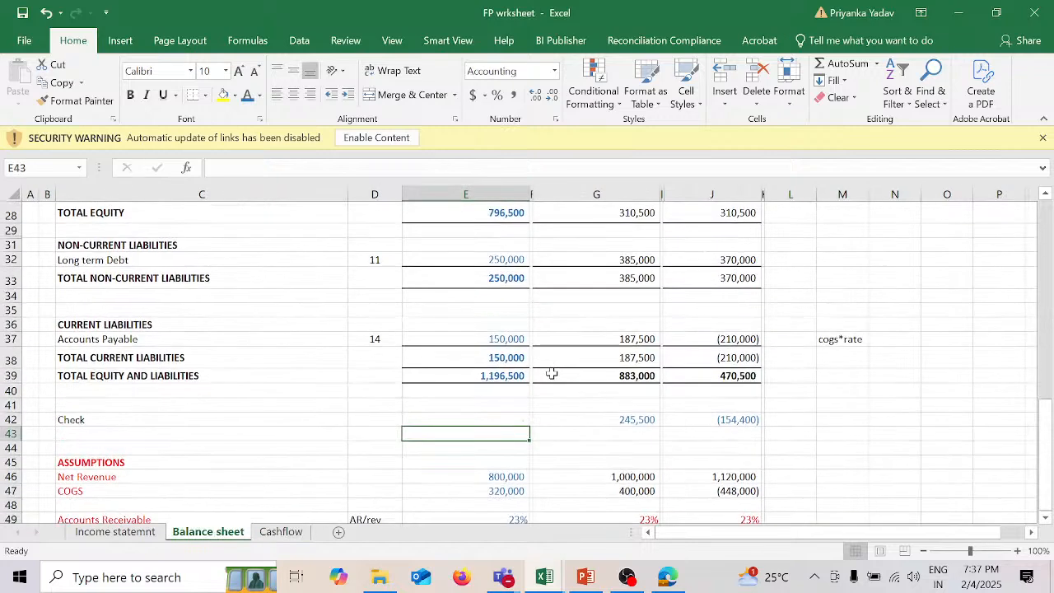
{"action": "scroll", "coordinate": [551, 373], "scroll_direction": "up", "scroll_amount": 5}
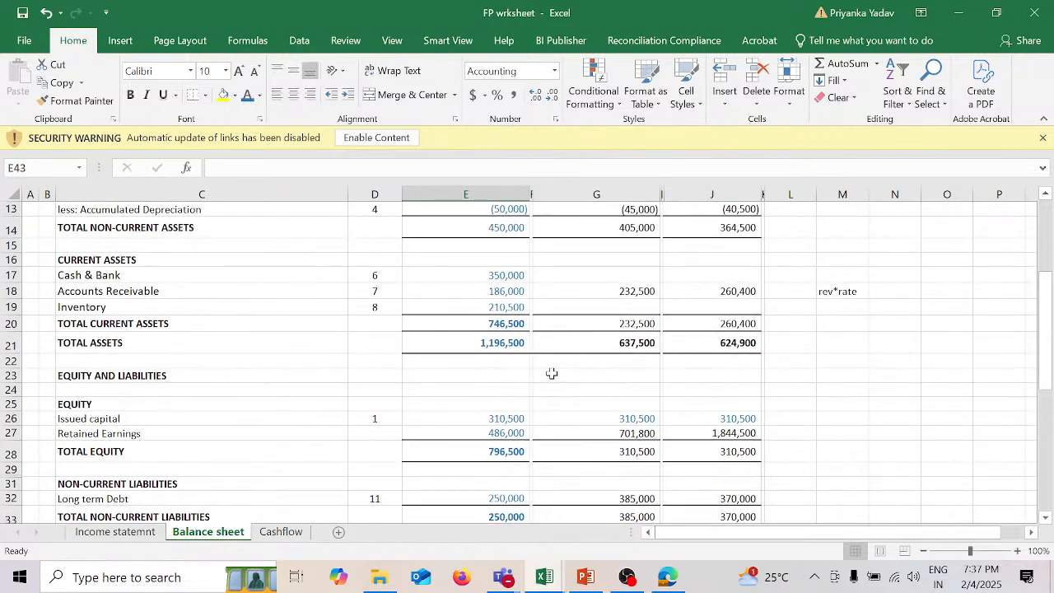
{"action": "left_click", "coordinate": [563, 280]}
{"action": "type", "text": "="}
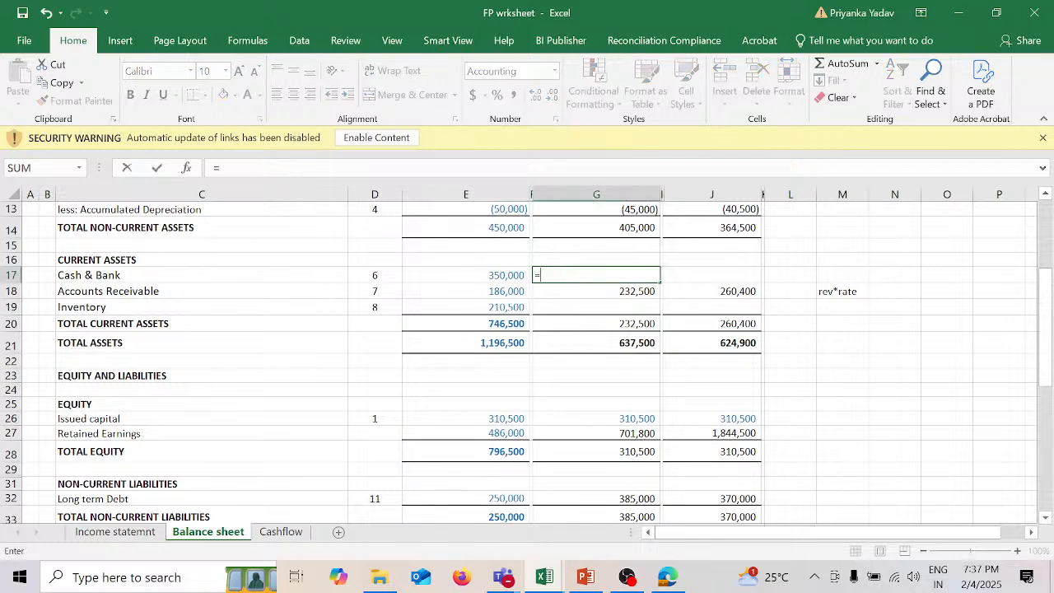
{"action": "left_click", "coordinate": [288, 533]}
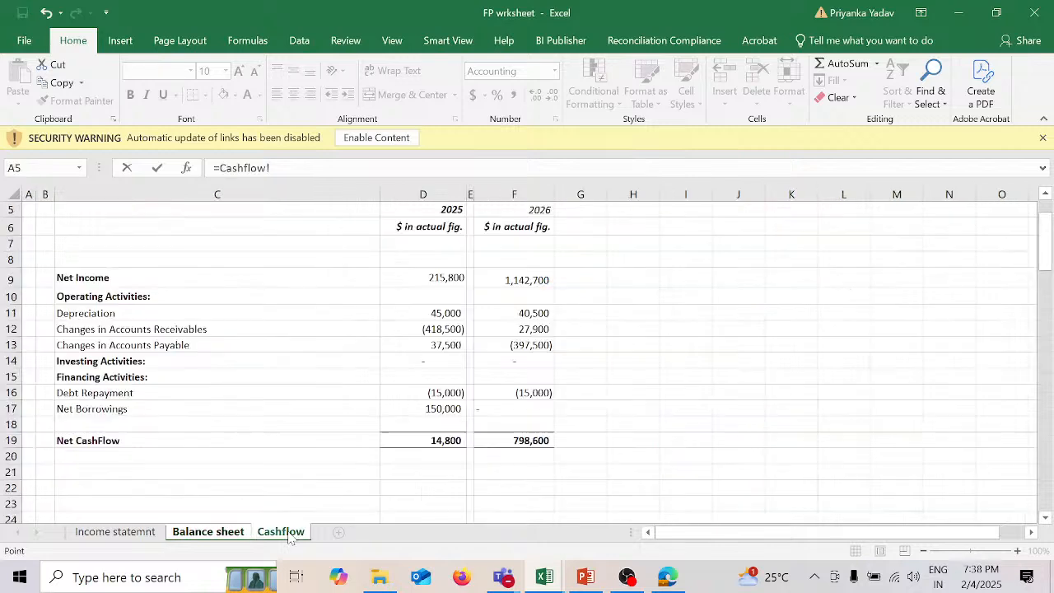
{"action": "left_click", "coordinate": [445, 440]}
{"action": "key", "text": "Return"}
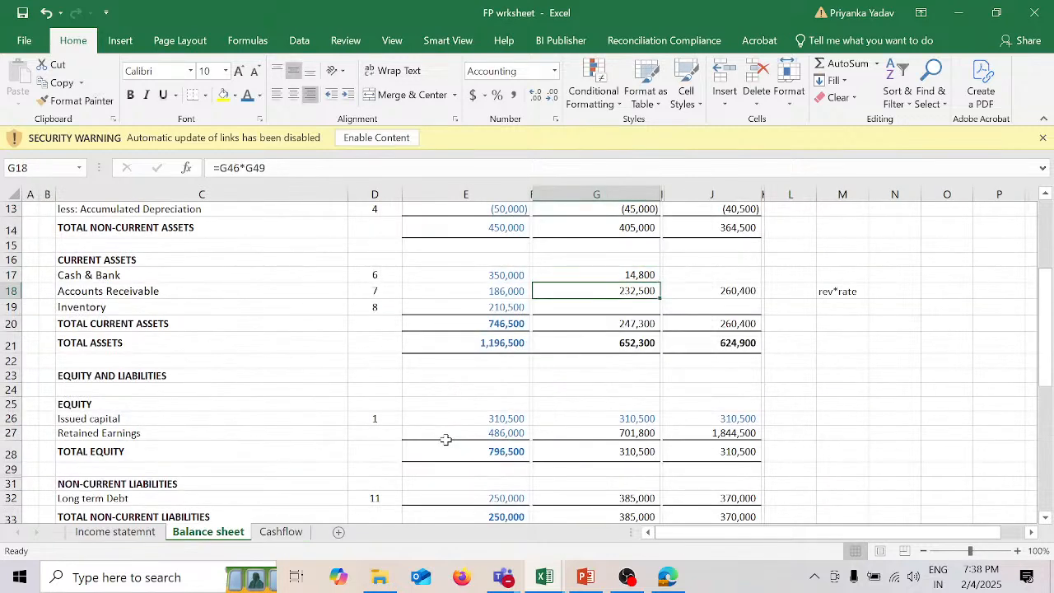
Step: Link 2026 Cash & Bank in J17 of the Balance sheet to the 2026 Net CashFlow with =Cashflow!F19
{"action": "left_click", "coordinate": [731, 271]}
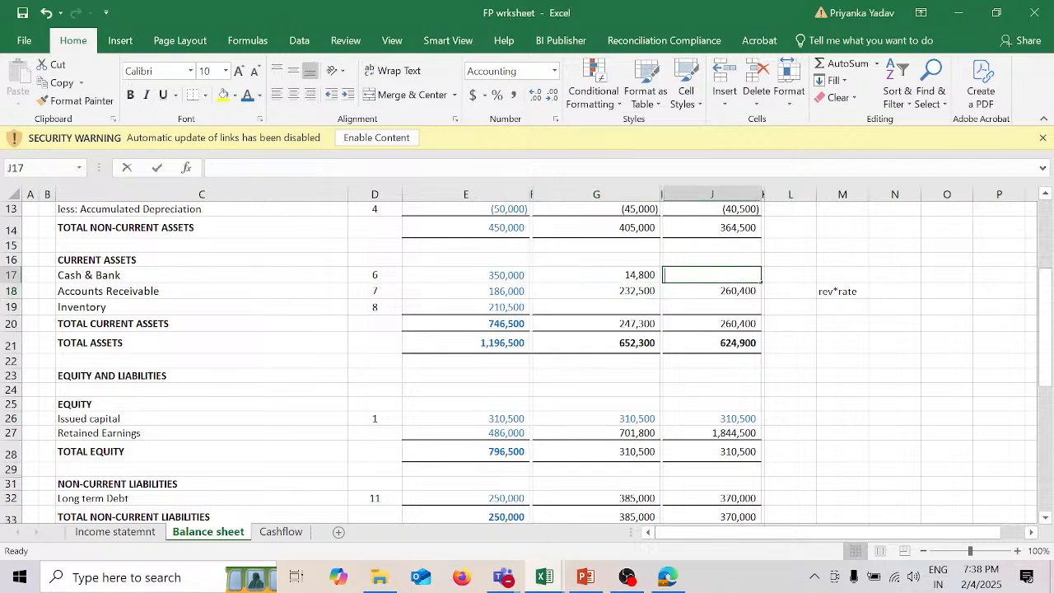
{"action": "type", "text": "="}
{"action": "left_click", "coordinate": [281, 532]}
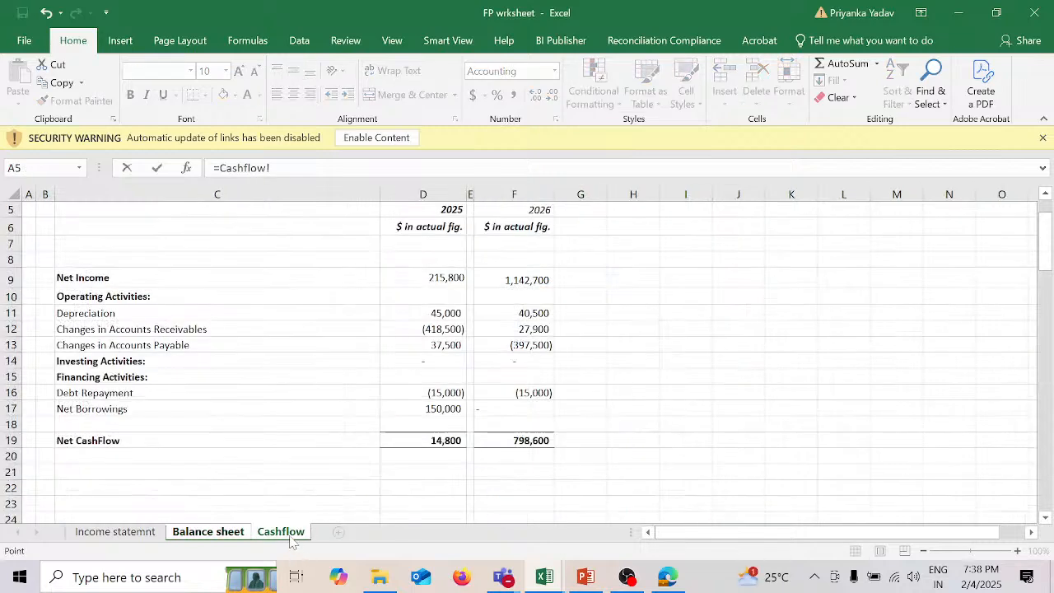
{"action": "left_click", "coordinate": [509, 441]}
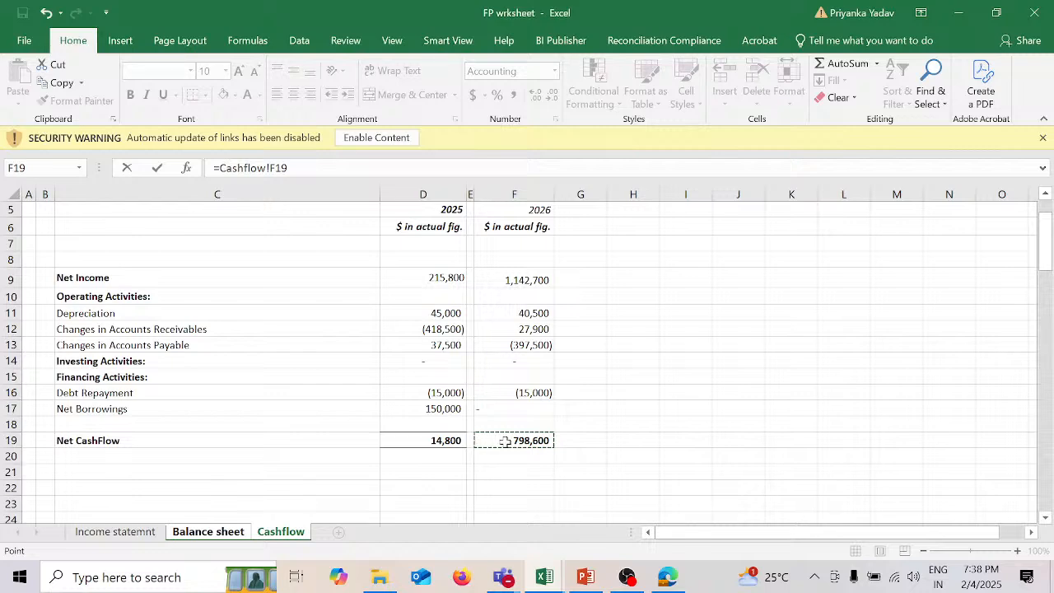
{"action": "key", "text": "Return"}
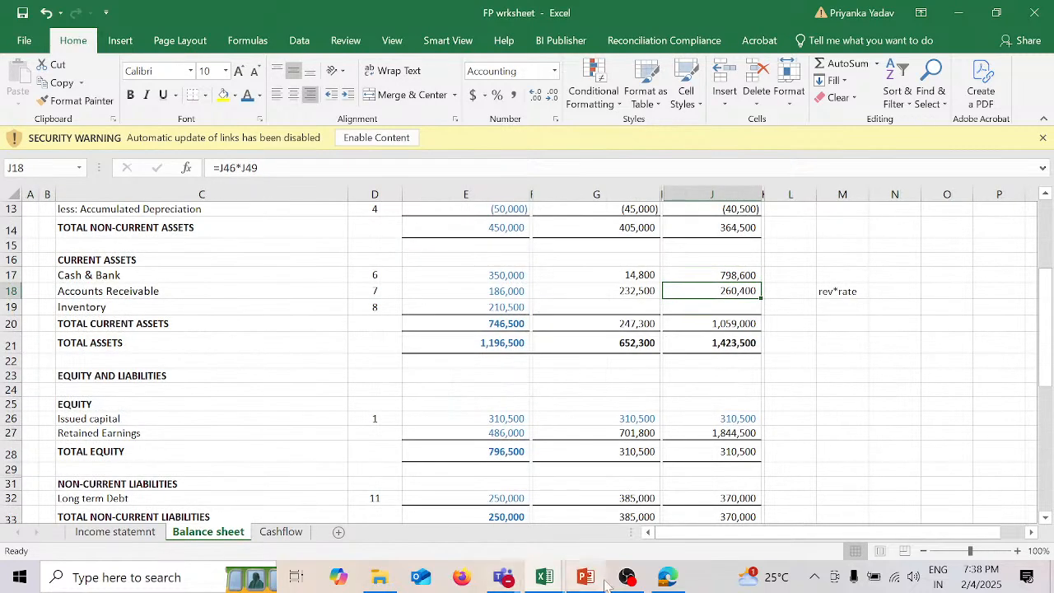
{"action": "mouse_move", "coordinate": [626, 582]}
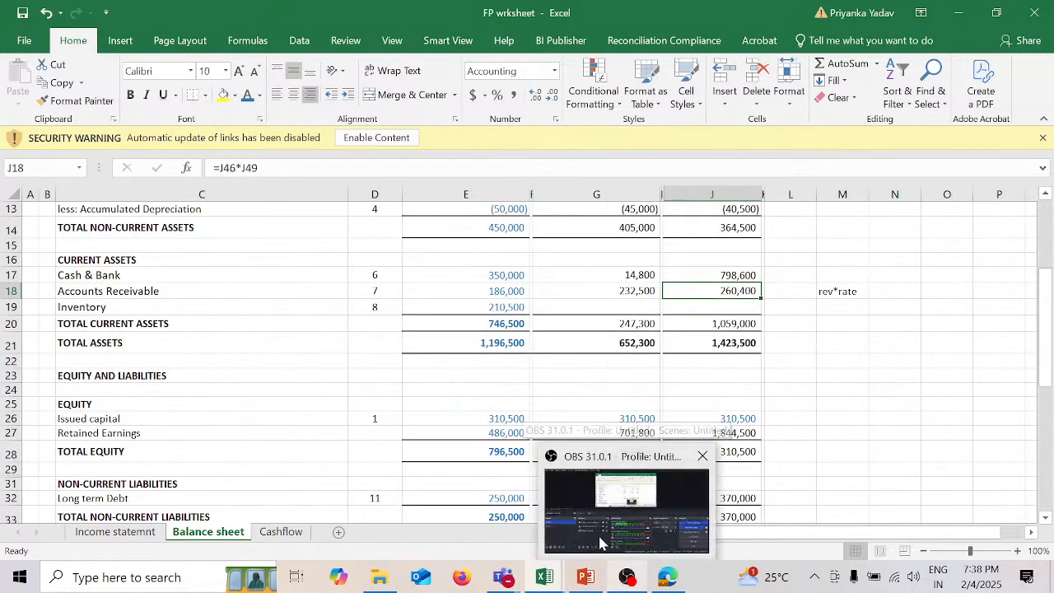
{"action": "left_click", "coordinate": [600, 539]}
{"action": "left_click", "coordinate": [85, 387]}
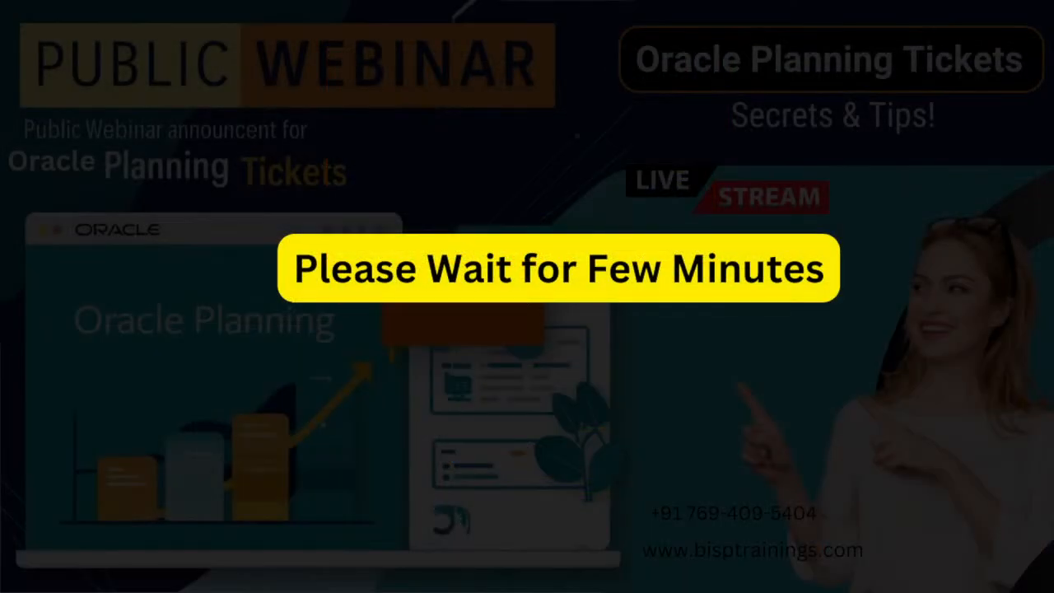